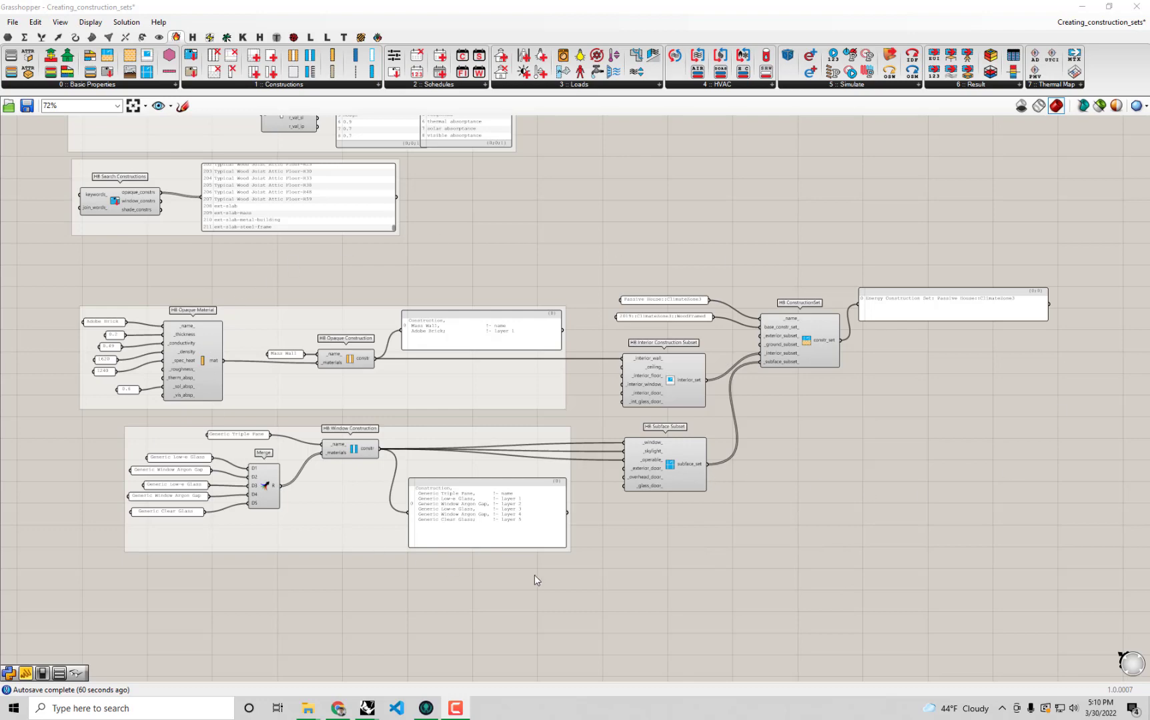
Switch to the color_faces definition and view its coloured surface temperature model in Rhino beside the canvas.
left_click(1069, 28)
left_click(1070, 154)
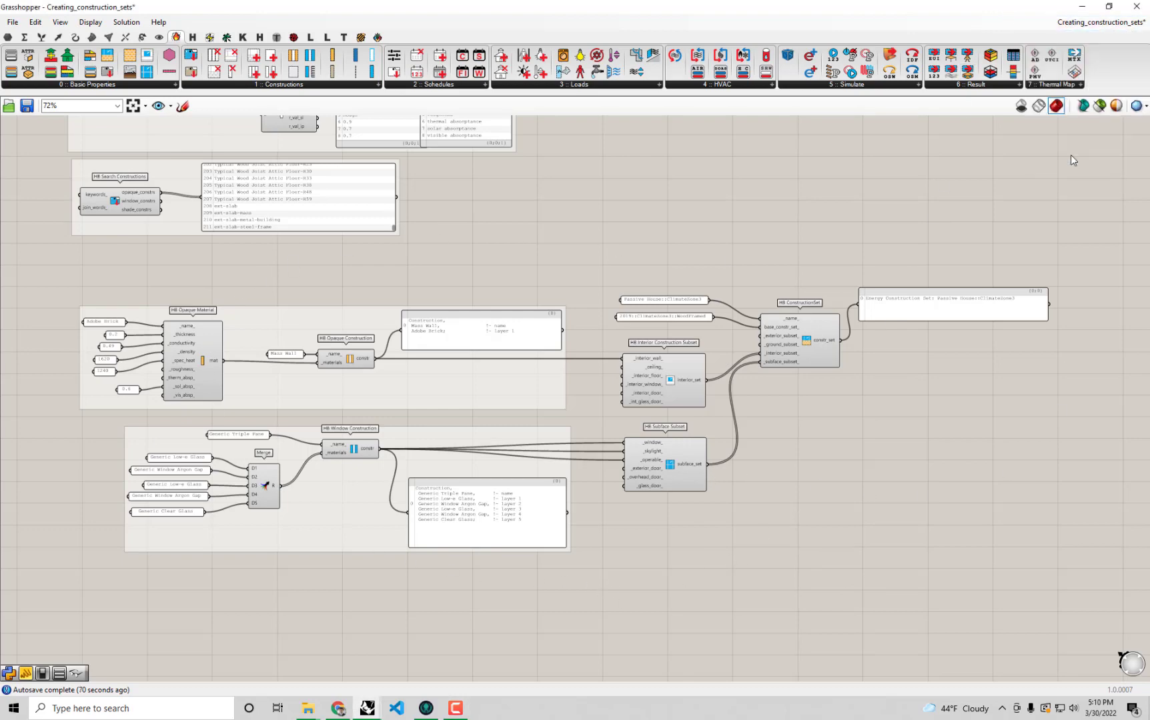
right_click_drag(667, 349, 805, 407)
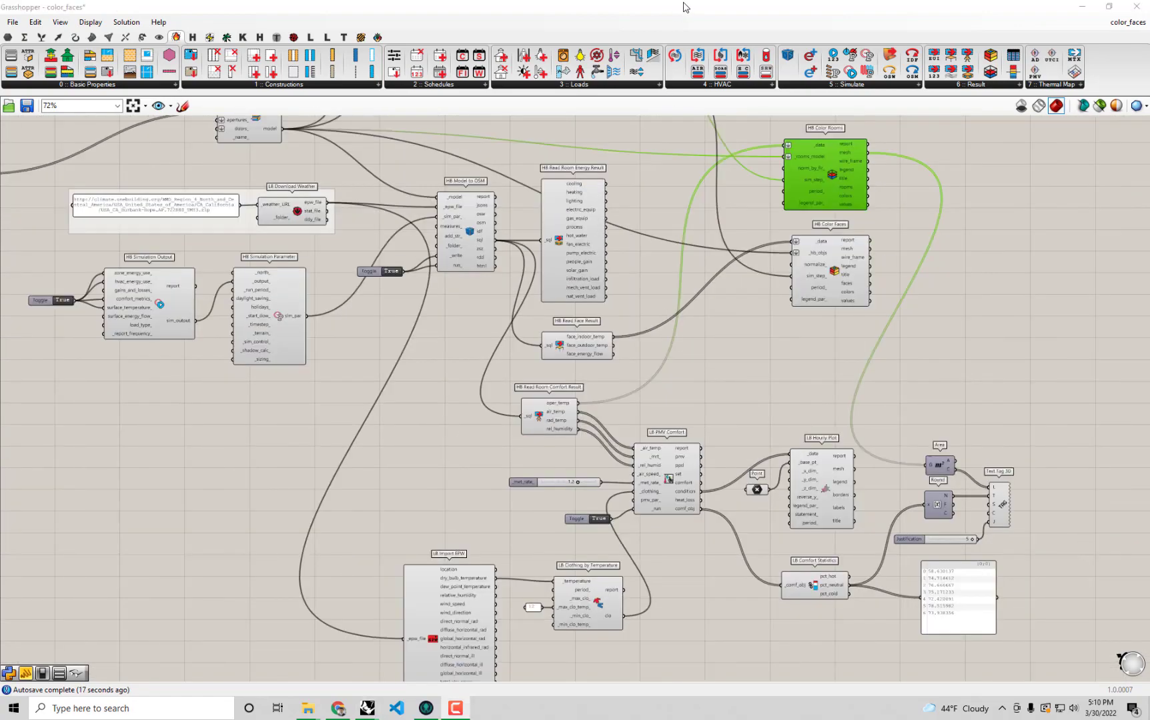
left_click_drag(685, 3, 1149, 153)
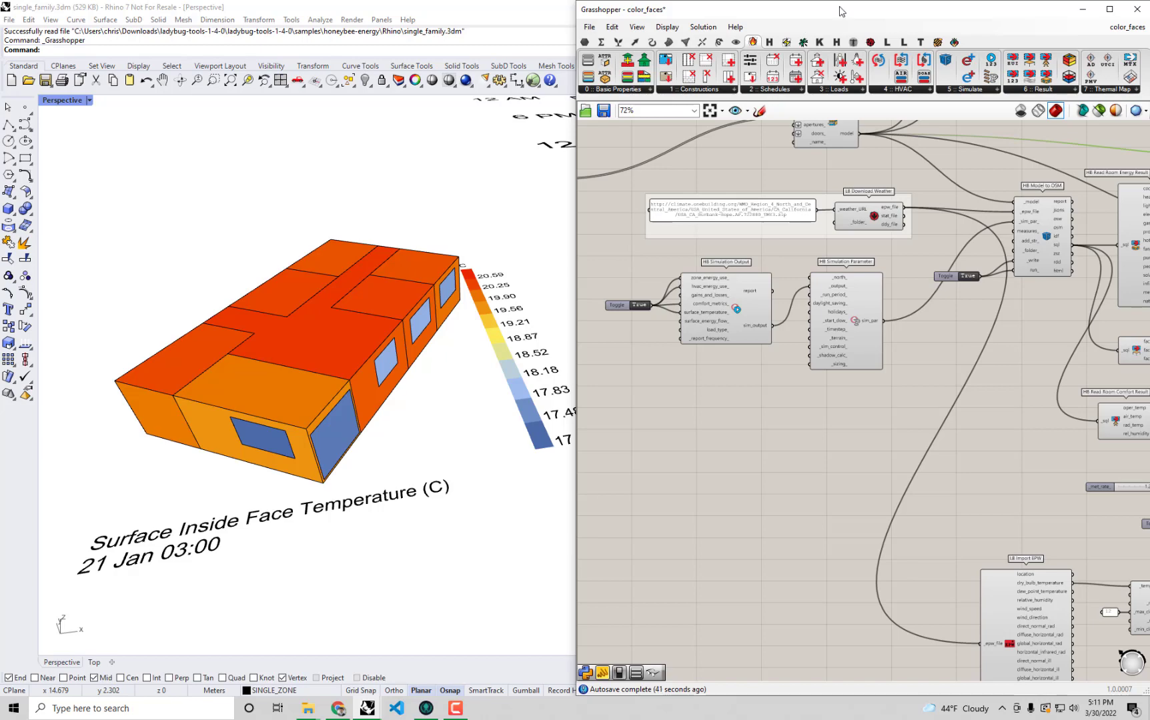
left_click_drag(839, 7, 792, 0)
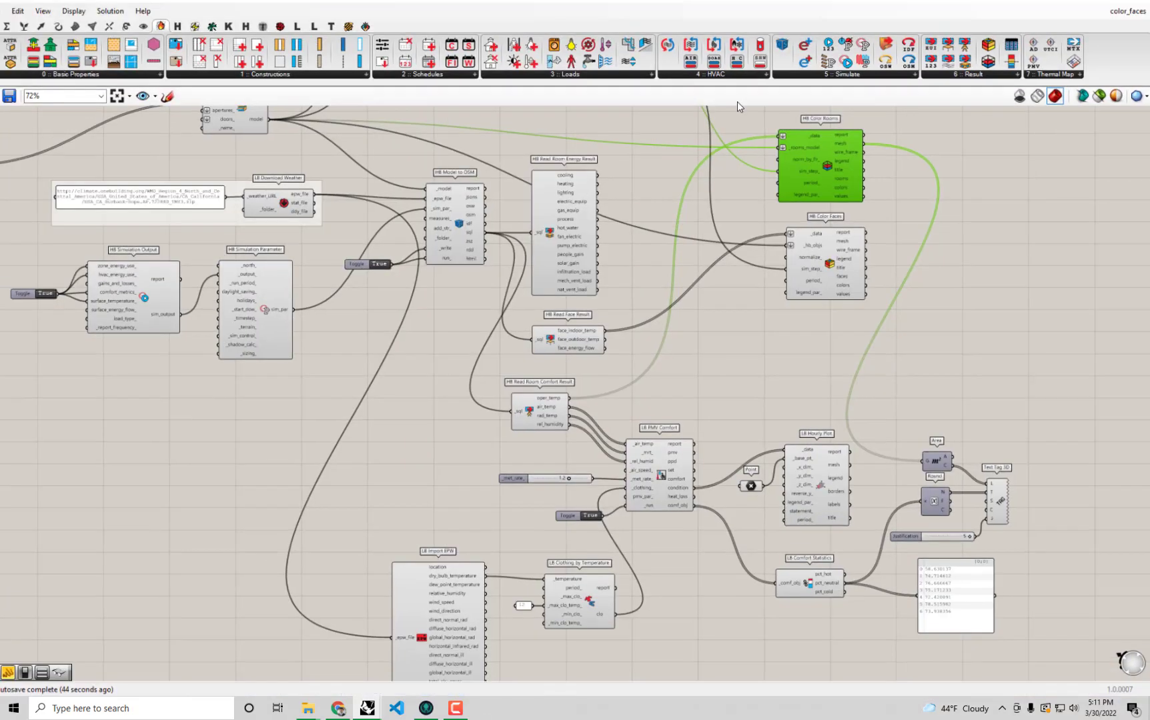
Move the PMV Comfort, Hourly Plot, clothing, Comfort Statistics and text tag components down, away from the result readers.
right_click_drag(685, 279, 689, 162)
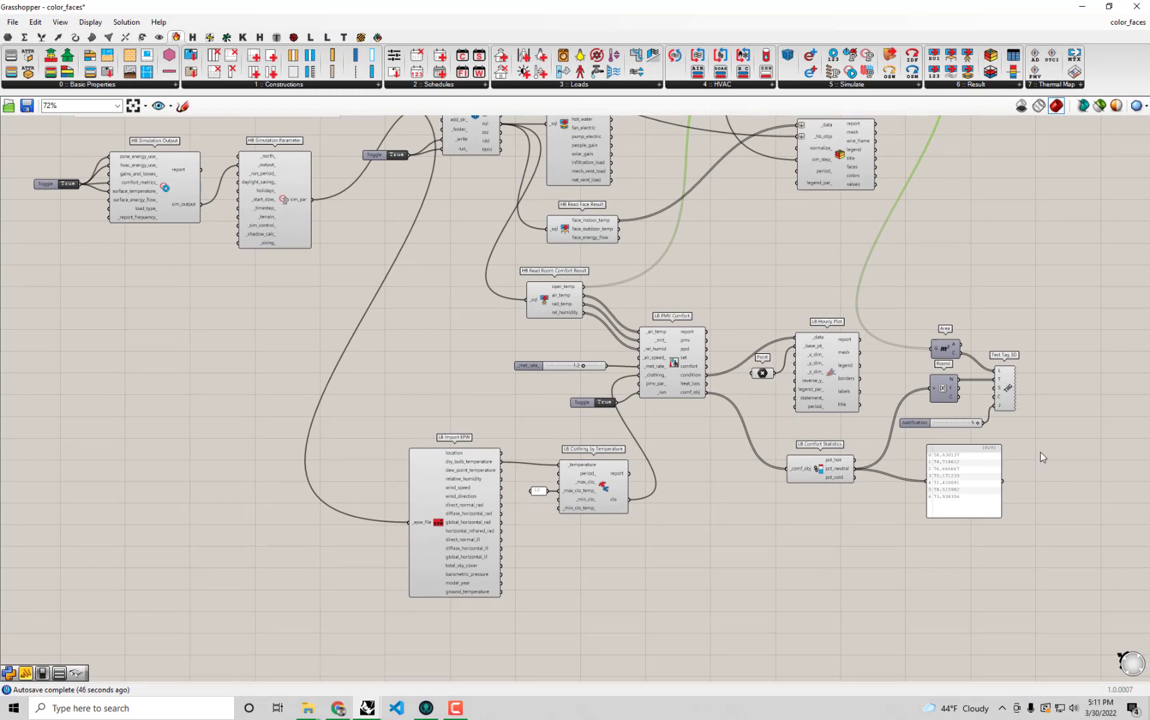
left_click_drag(1111, 572, 598, 336)
left_click_drag(825, 568, 531, 427, "shift")
left_click_drag(664, 391, 695, 488)
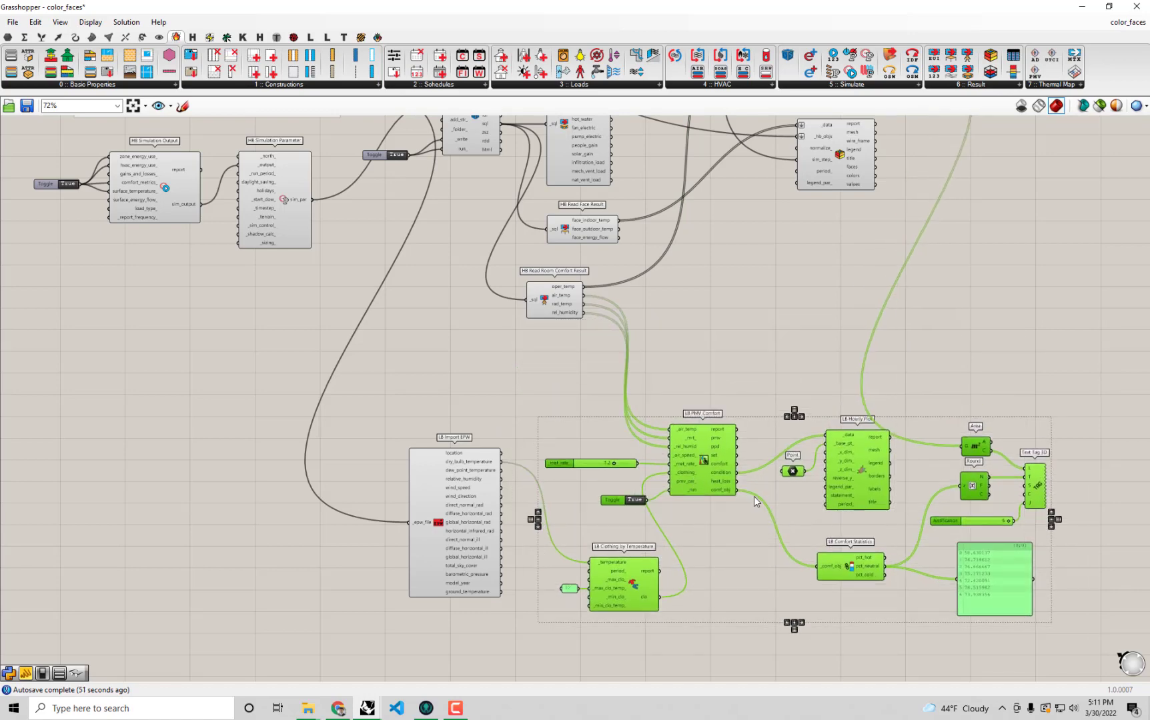
Group LB Import EPW with all the comfort analysis components and reposition the group beneath HB Read Room Comfort Result.
scroll(756, 500, "up", 1)
left_click(771, 537)
left_click_drag(1119, 648, 291, 367)
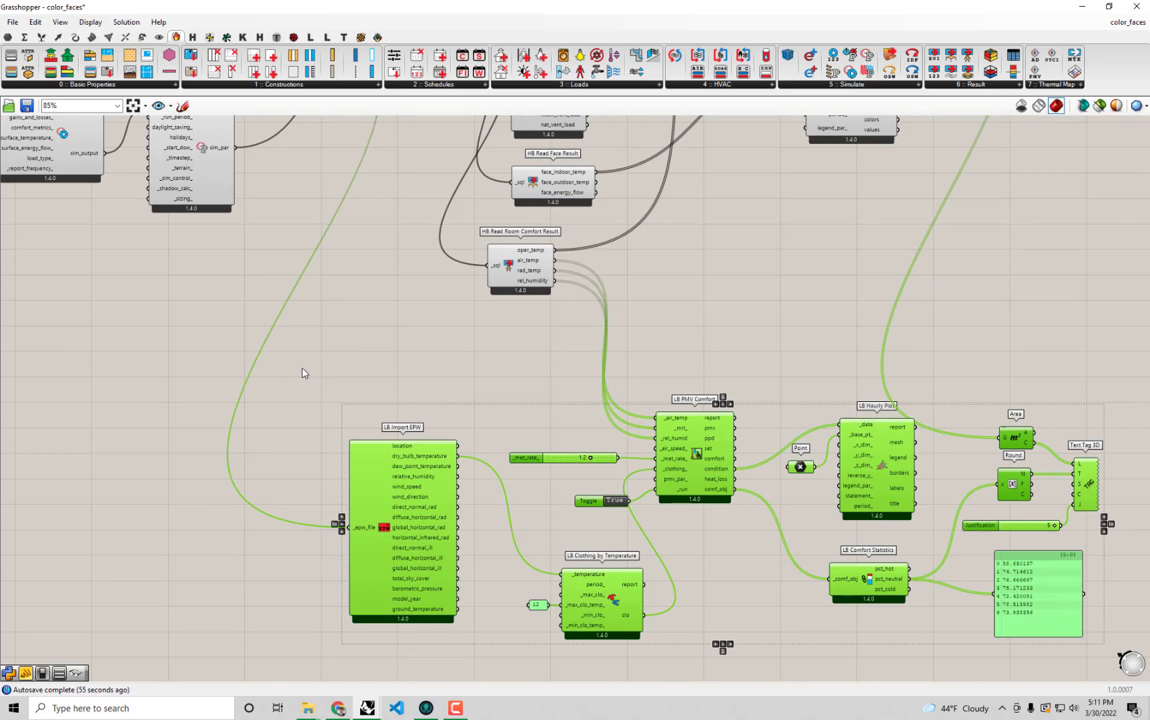
key("ctrl+g")
scroll(735, 262, "down", 1)
right_click_drag(694, 309, 580, 453)
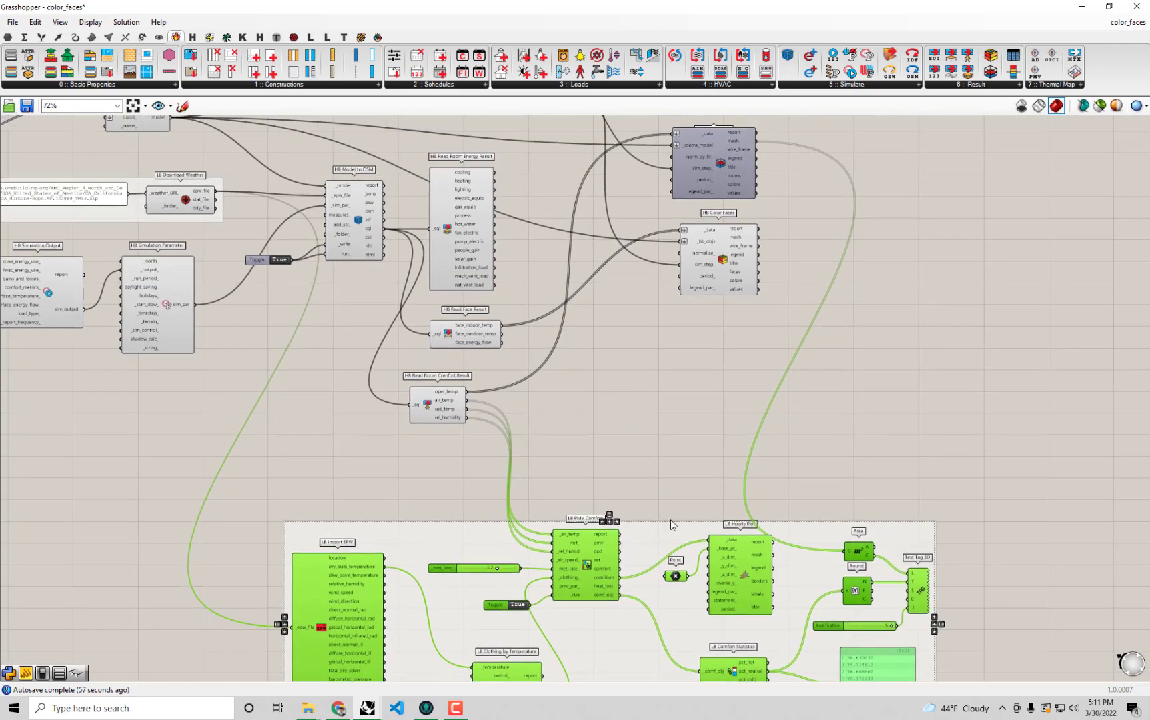
left_click(665, 540)
right_click_drag(709, 463, 709, 538)
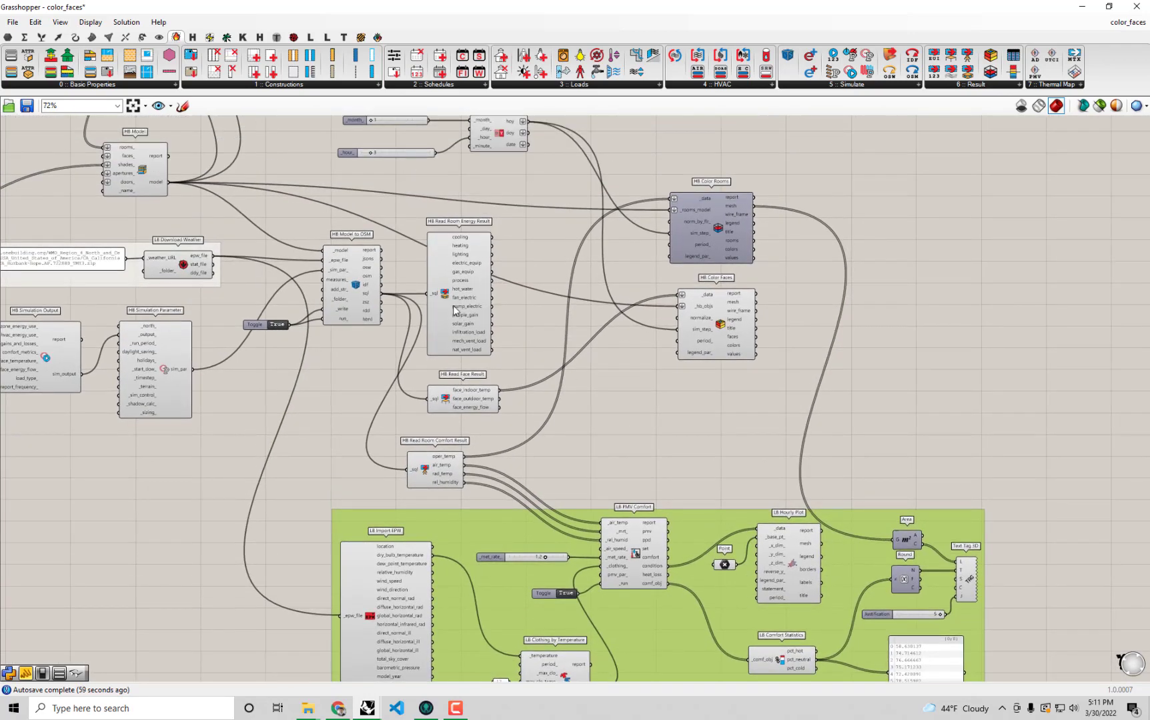
Delete the HB Read Room Energy Result component.
left_click(473, 307)
scroll(473, 307, "up", 1)
scroll(523, 302, "up", 1)
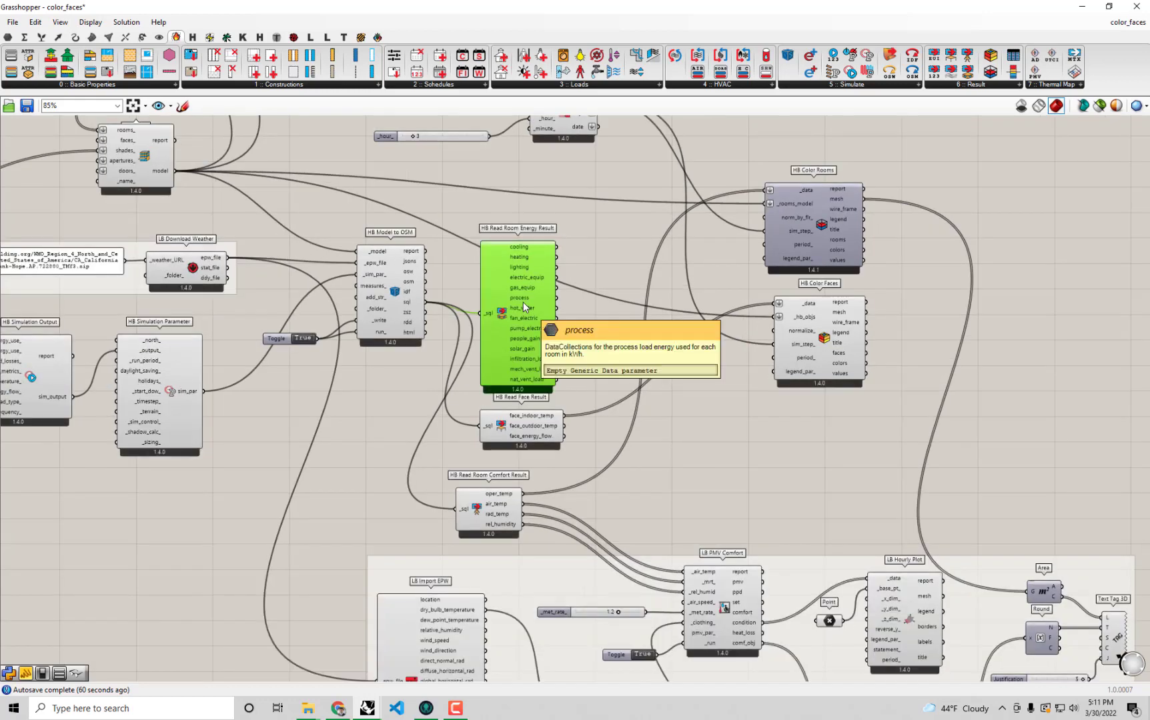
right_click_drag(521, 297, 563, 325)
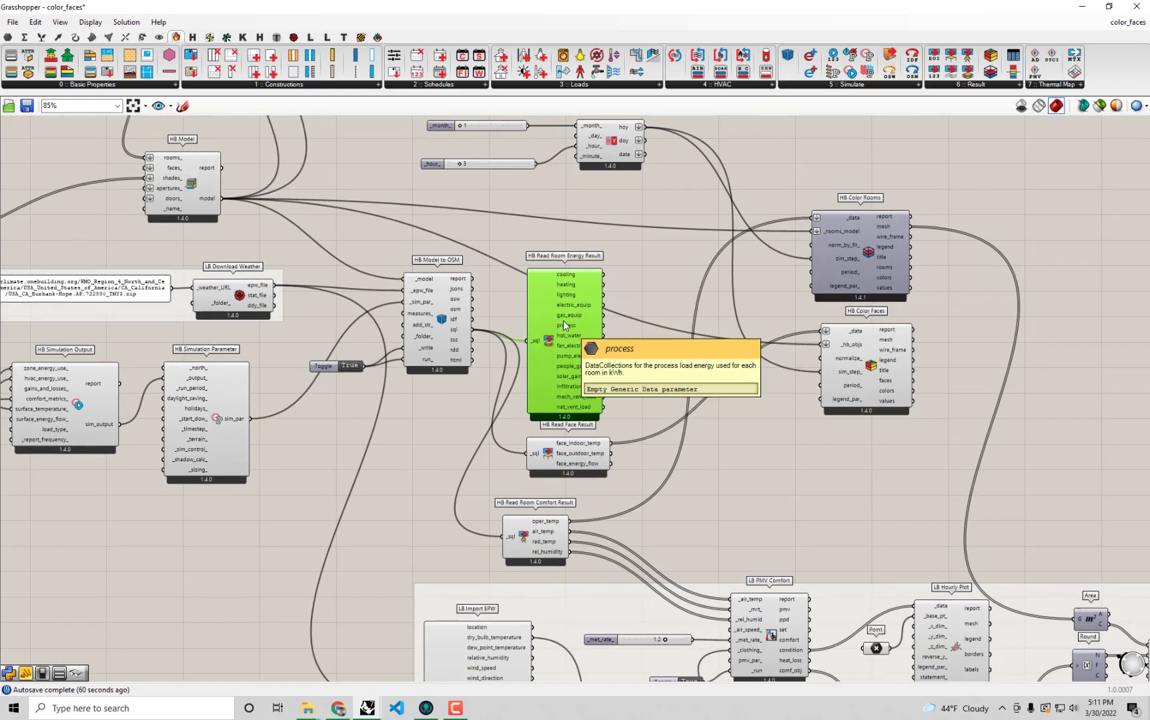
key("Delete")
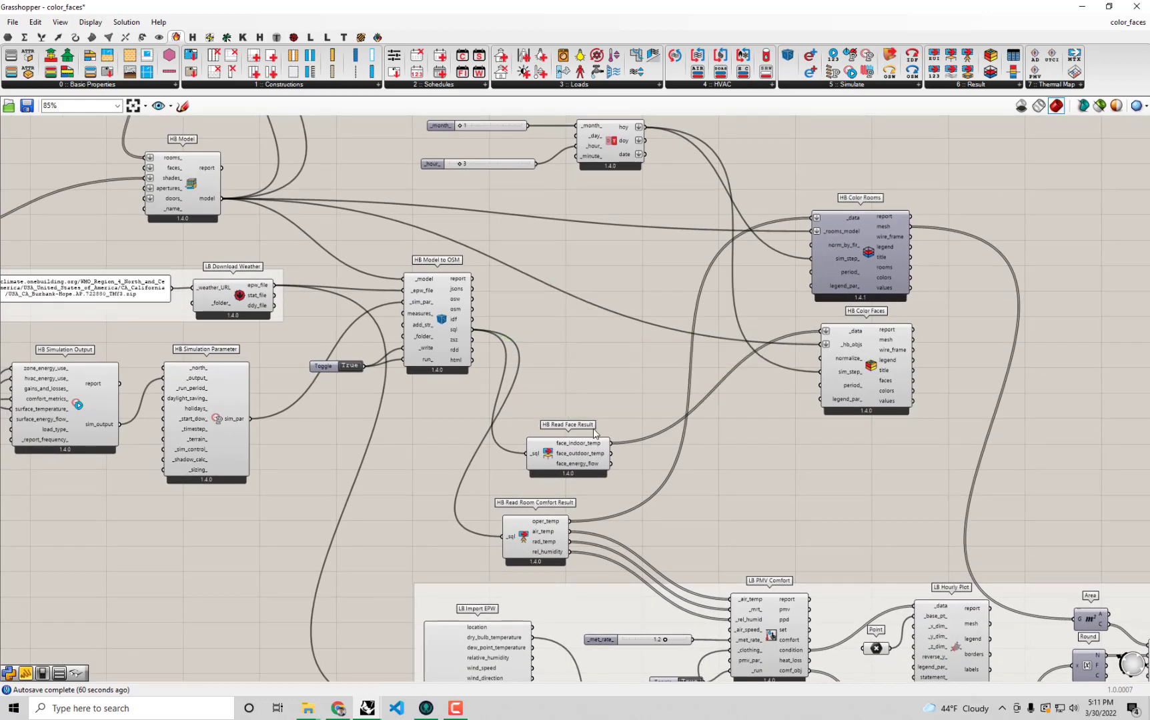
Stack HB Read Face Result and HB Read Room Comfort Result beside HB Model to OSM, and line up HB Color Faces under HB Color Rooms.
left_click_drag(572, 469, 576, 353)
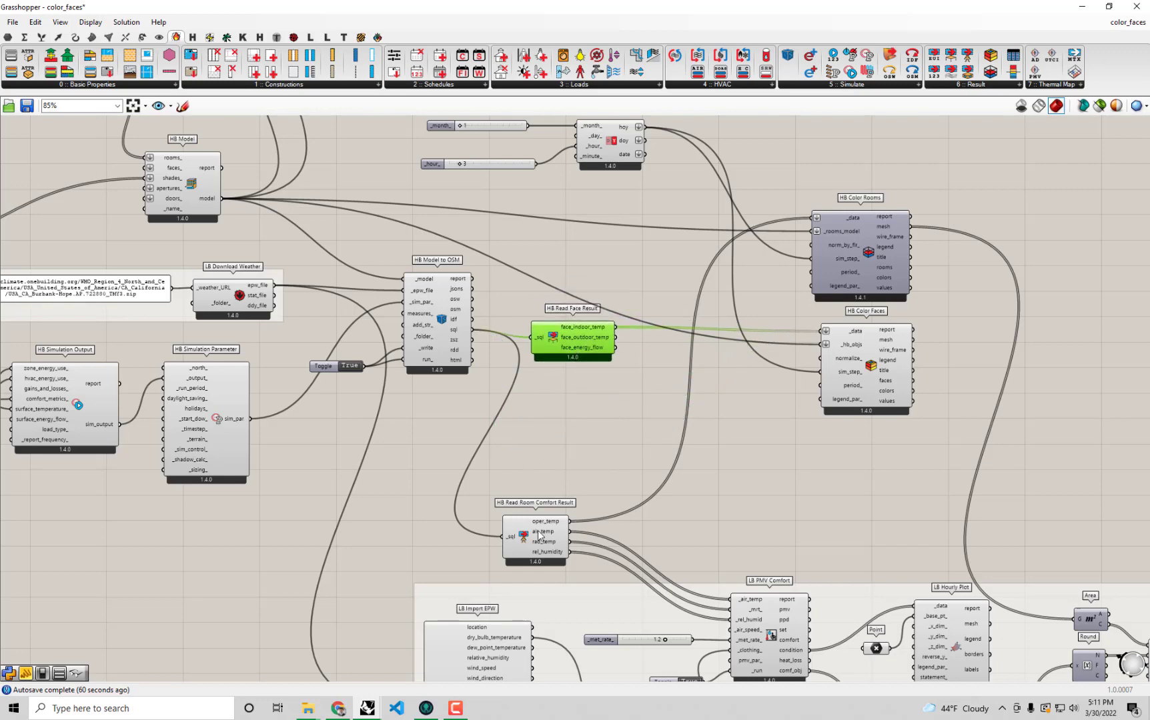
left_click_drag(540, 531, 574, 399)
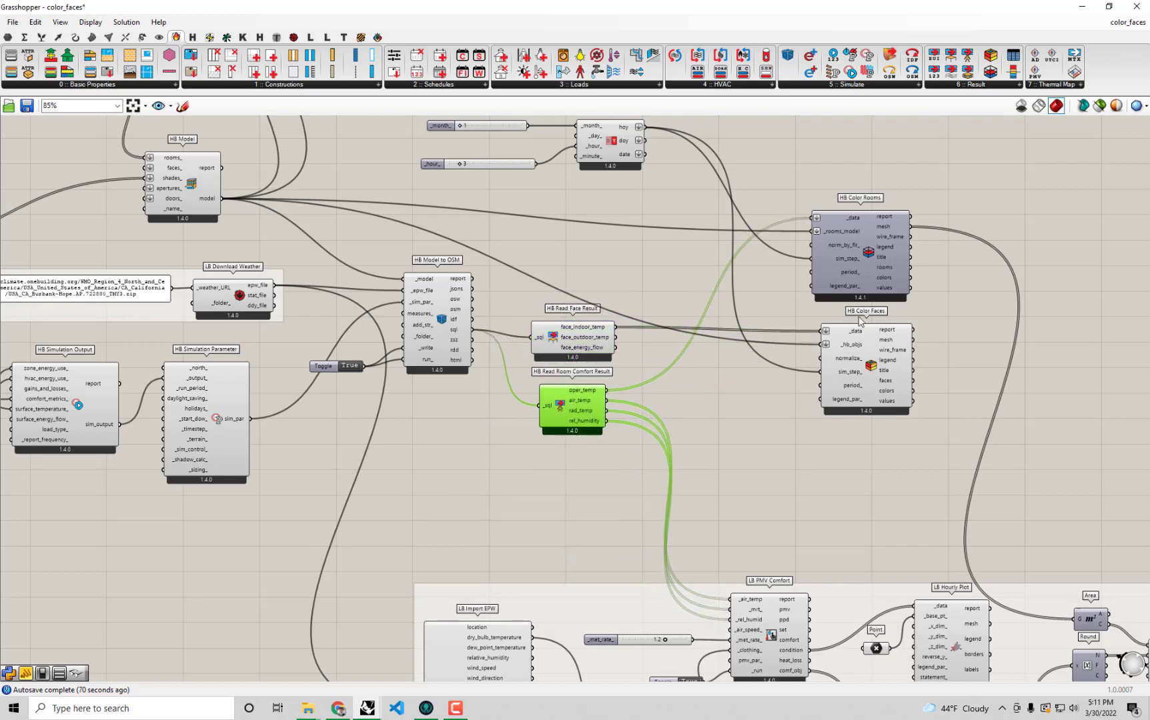
right_click_drag(861, 320, 901, 418)
left_click_drag(894, 454, 886, 450)
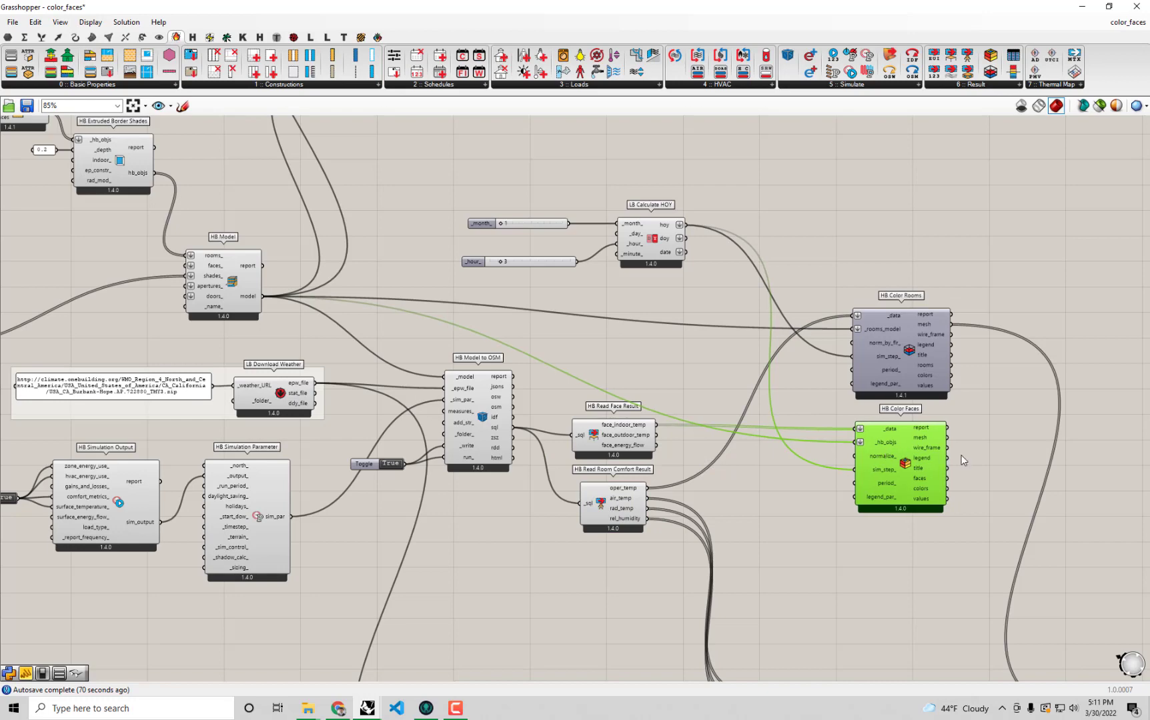
Group HB Color Rooms with HB Color Faces, and group HB Simulation Output, its toggle and HB Simulation Parameter.
left_click_drag(965, 491, 845, 267)
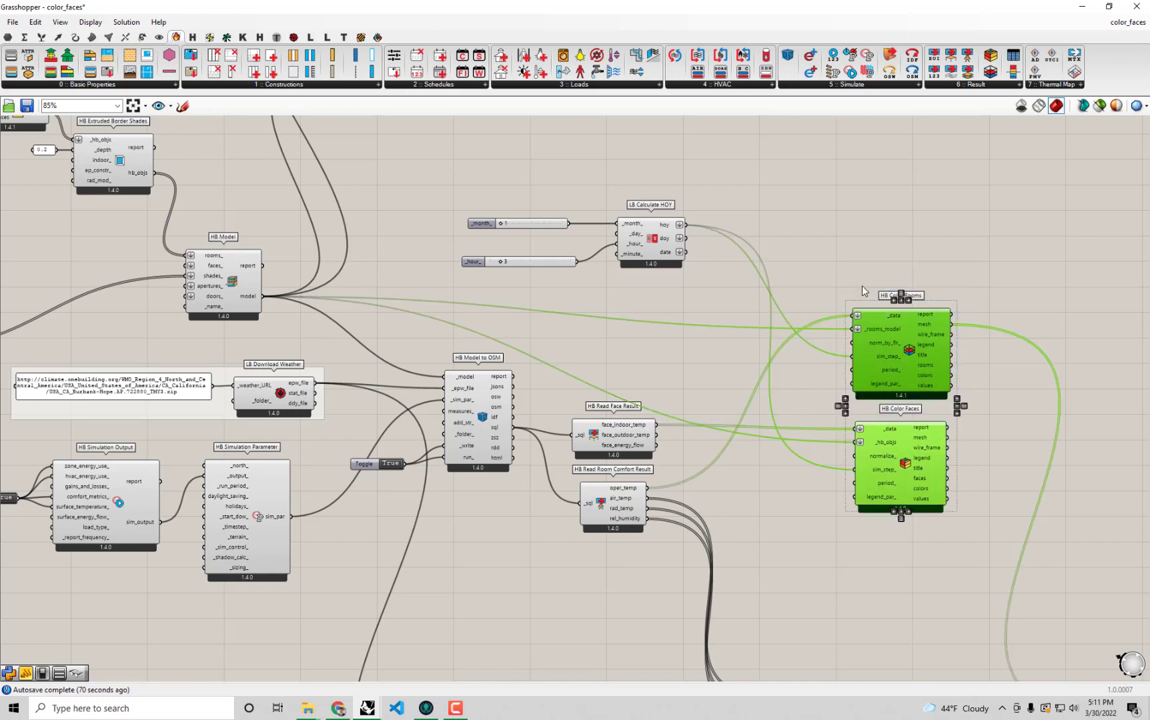
right_click_drag(314, 541, 458, 494)
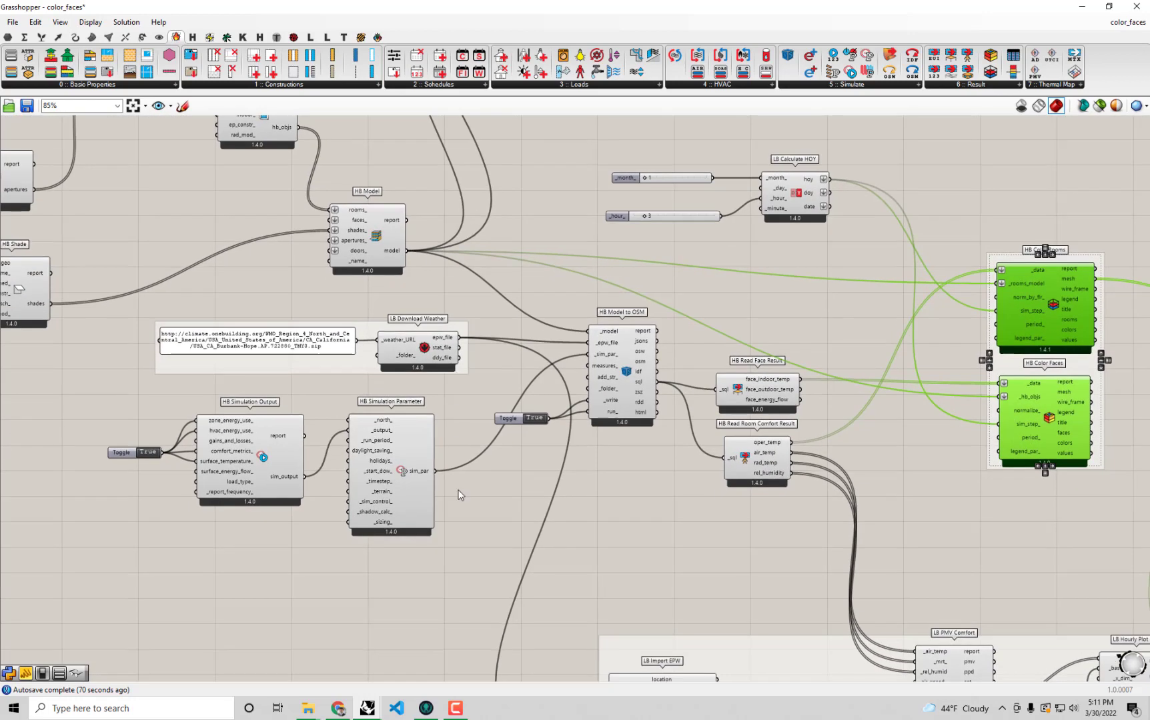
left_click_drag(455, 570, 88, 389)
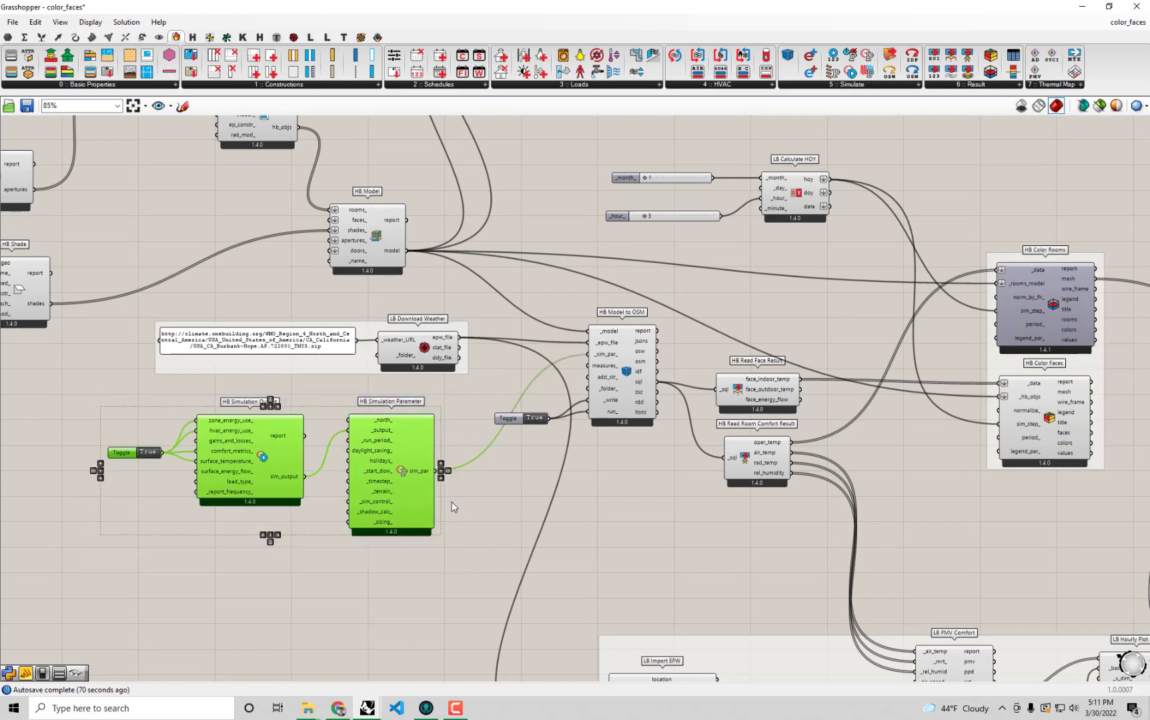
Move the comfort analysis group up, closer to the HB Read Room Comfort Result component.
left_click_drag(736, 675, 727, 565)
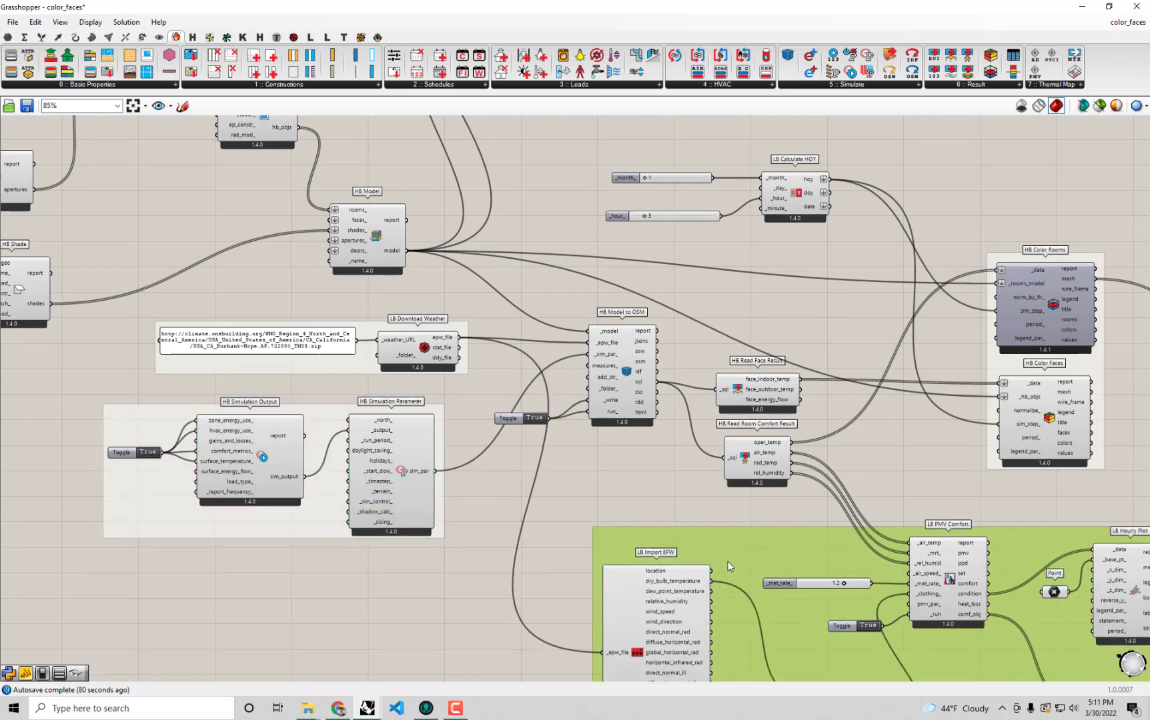
scroll(726, 547, "down", 2)
right_click_drag(674, 447, 513, 399)
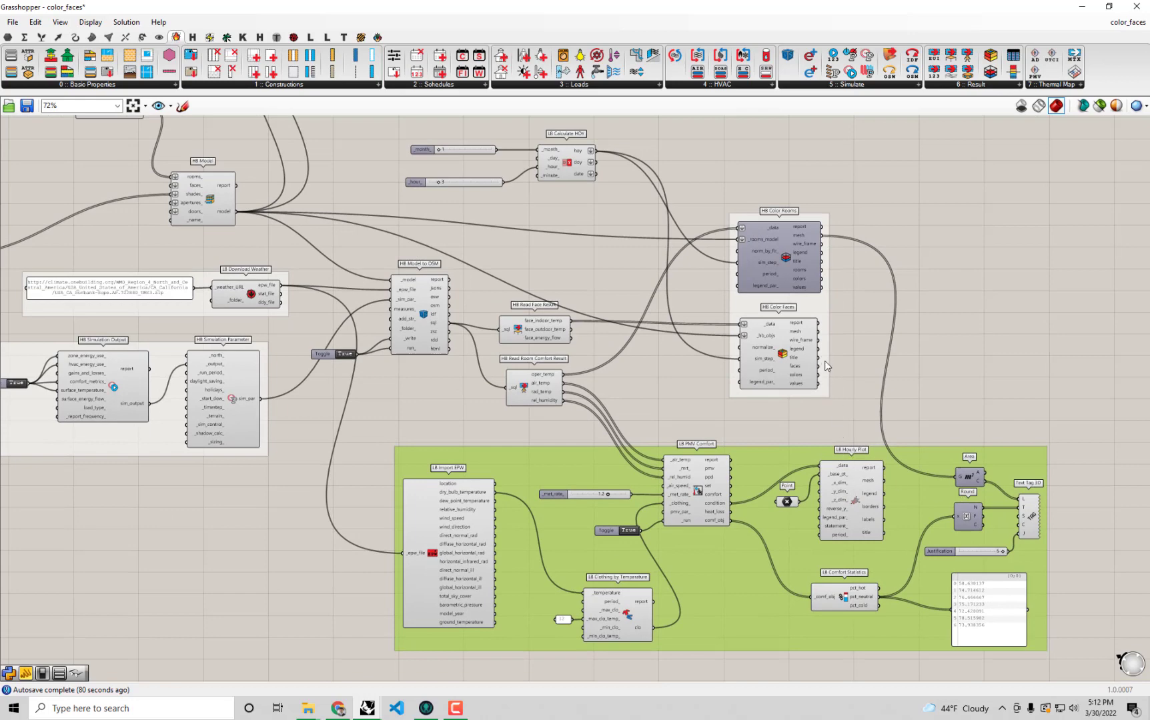
Delete the HB Visualize by Type and HB Visualize by BC components together with their geometry parameter and group.
right_click_drag(871, 319, 894, 441)
right_click_drag(644, 297, 686, 393)
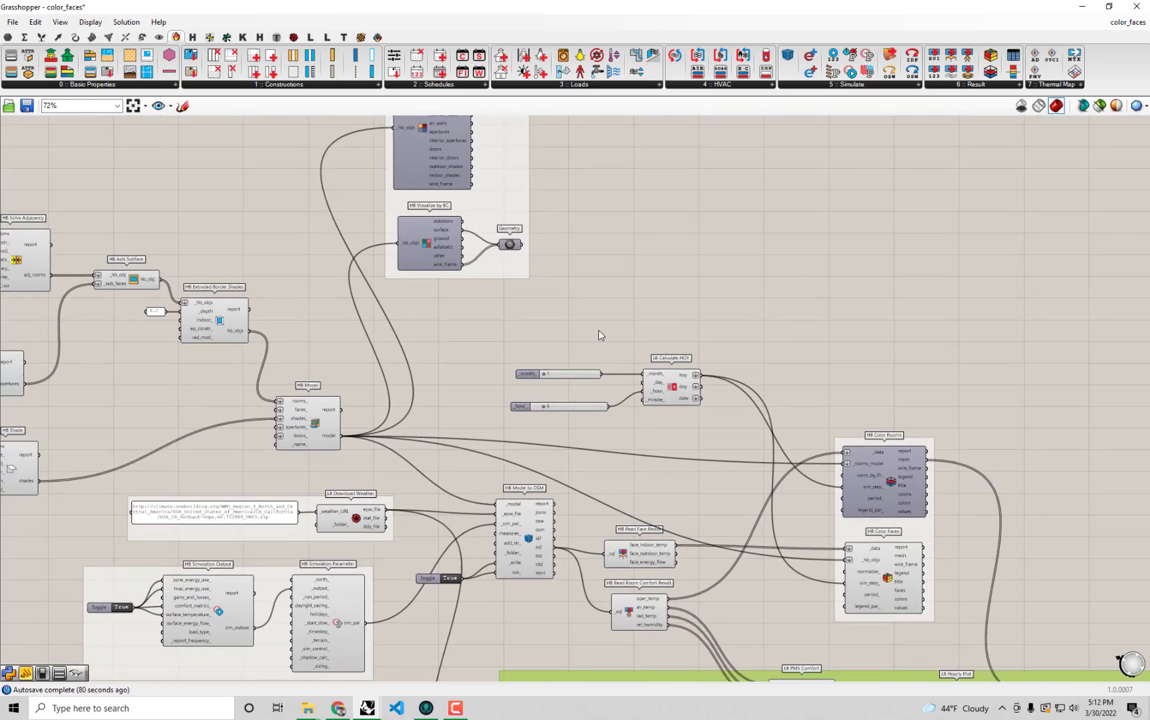
scroll(599, 335, "down", 1)
right_click_drag(598, 335, 672, 404)
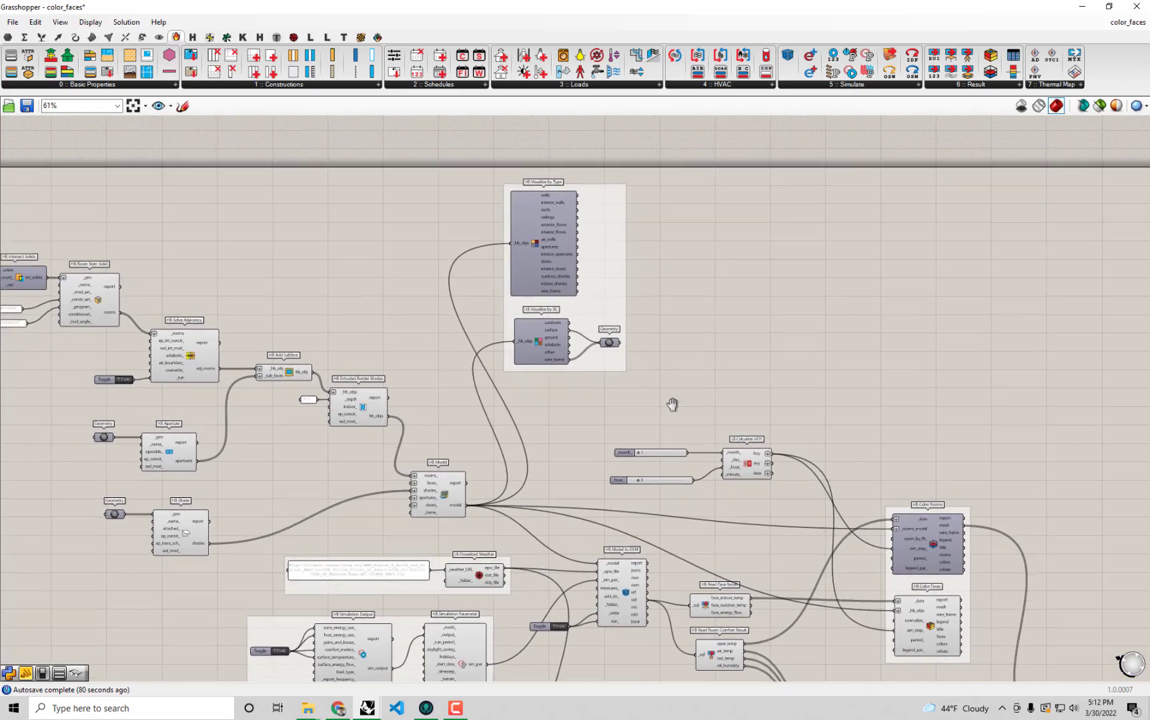
left_click_drag(667, 381, 478, 171)
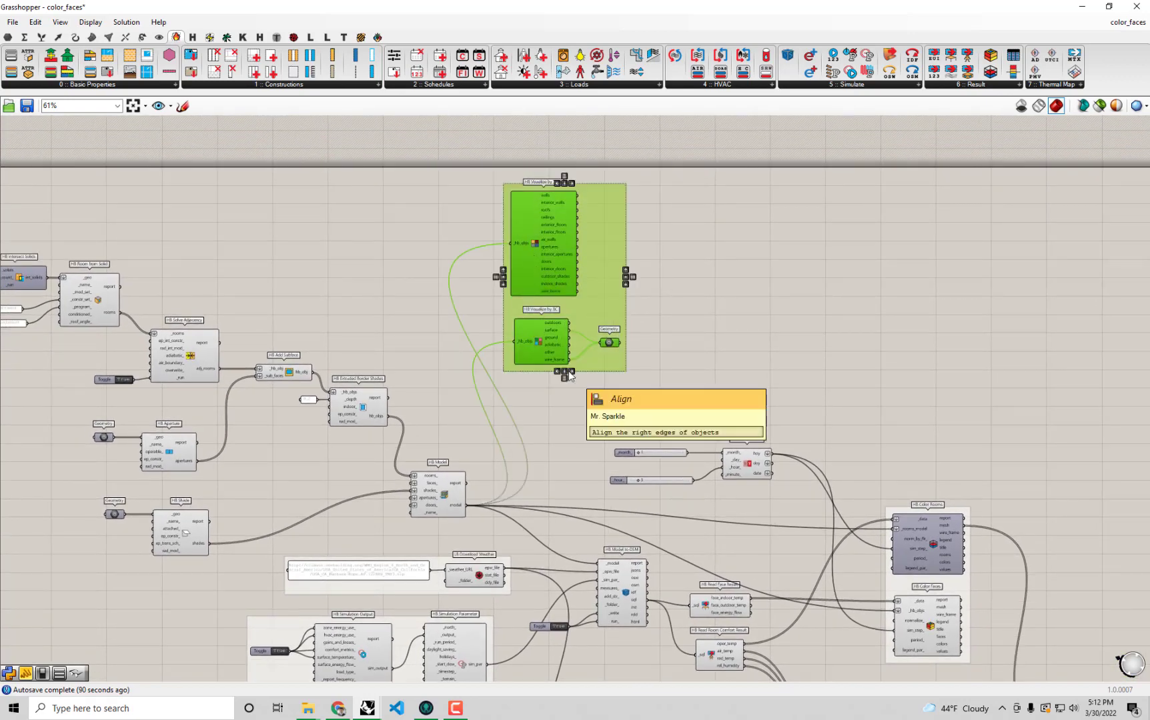
key("Delete")
Move the date calculator, result readers, colouring group and comfort group together up and farther right of HB Model to OSM.
right_click_drag(713, 524, 552, 327)
scroll(552, 326, "down", 1)
left_click_drag(1040, 623, 538, 197)
left_click_drag(612, 483, 707, 360)
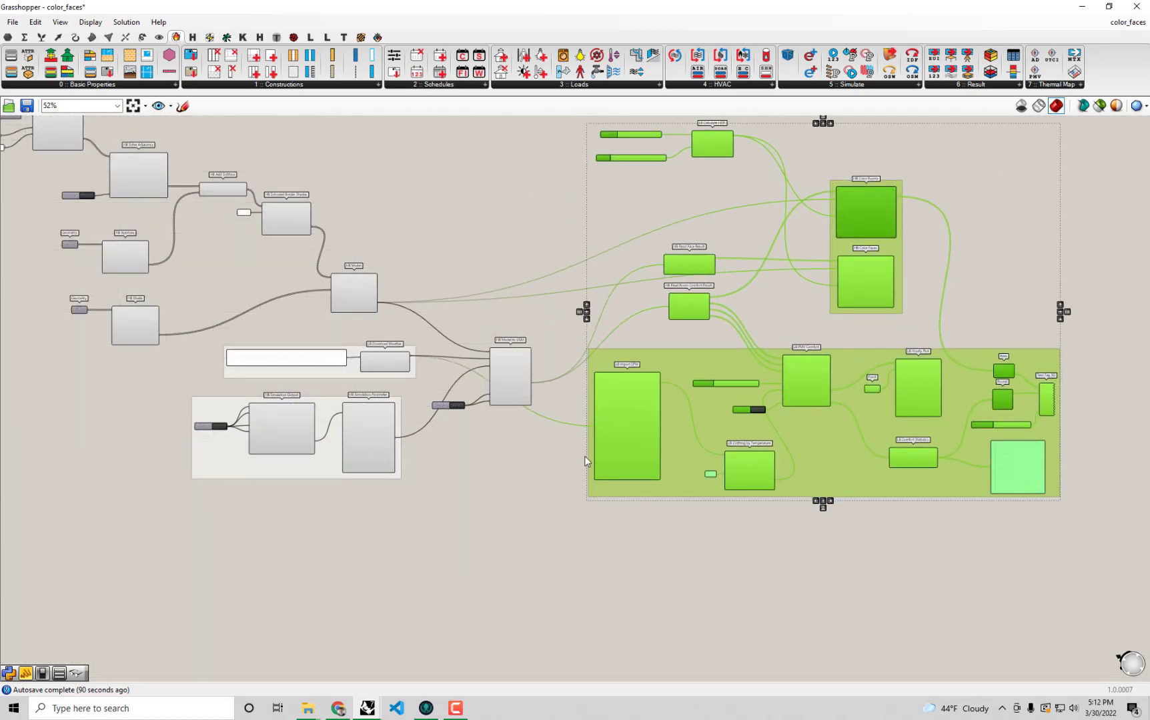
left_click(643, 513)
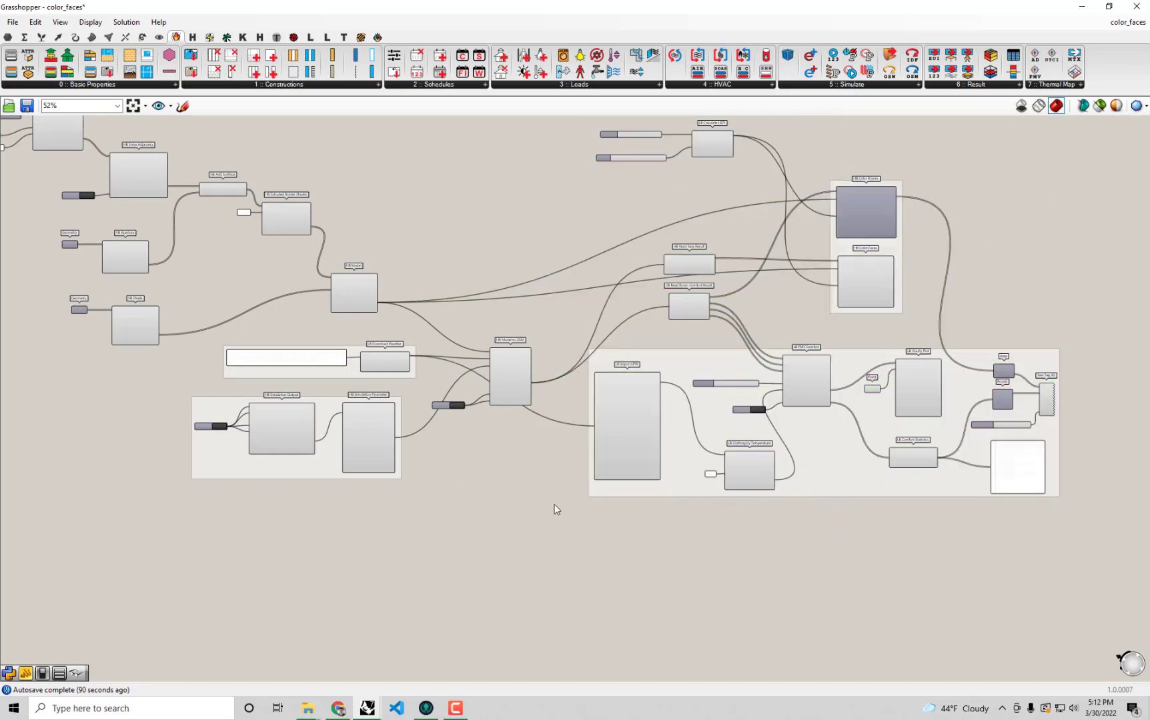
Examine the comfort group's Text Tag 3D component and the panel listing the pct_neutral values.
left_click(693, 424)
scroll(927, 387, "up", 2)
scroll(1049, 423, "up", 1)
left_click(1100, 405)
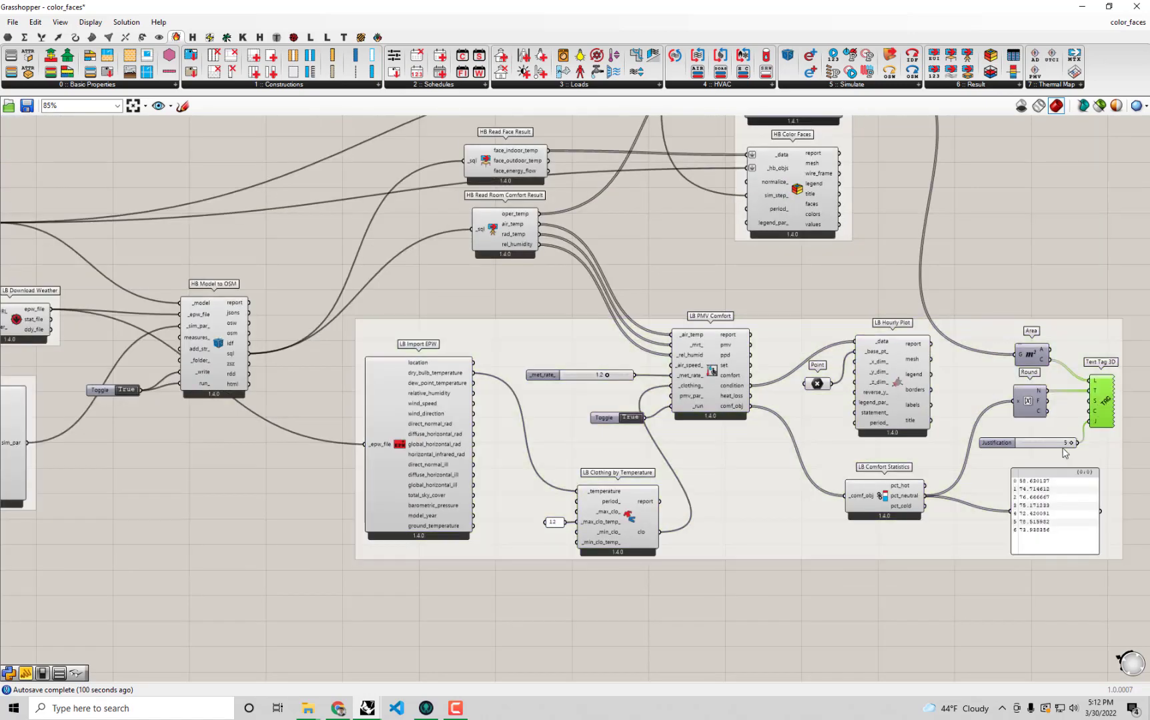
scroll(1052, 495, "up", 1)
left_click(1054, 506)
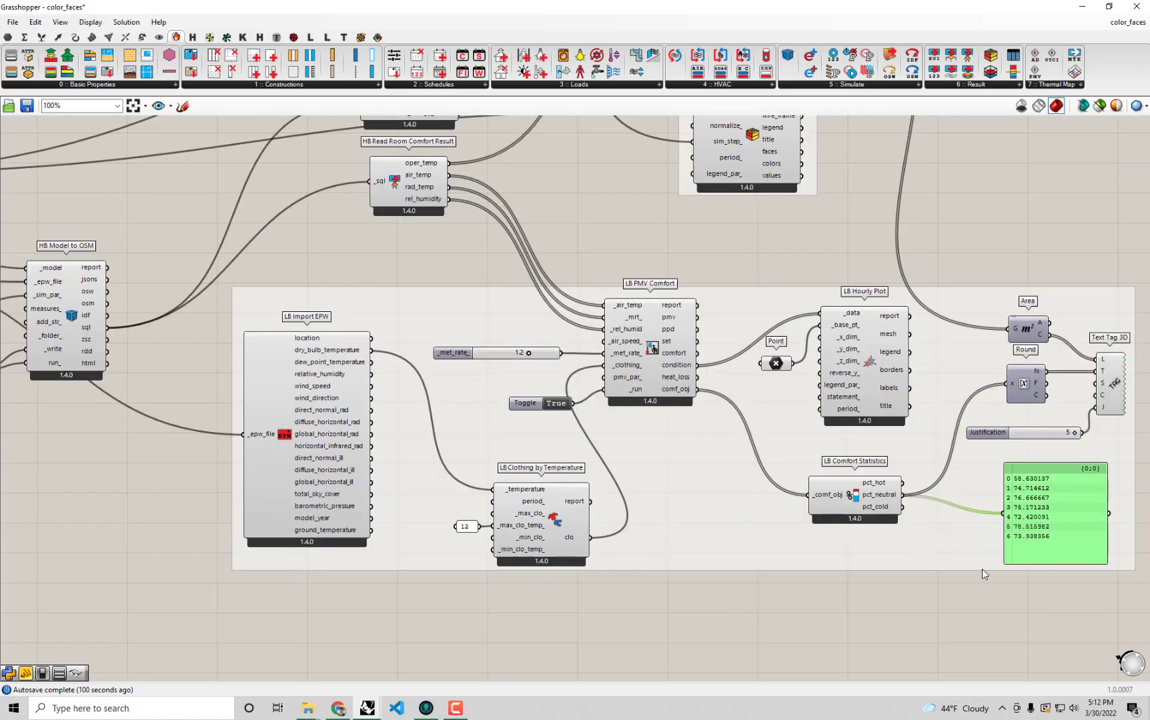
left_click(747, 654)
Place the Grasshopper canvas beside the Rhino viewport and switch the preview from HB Color Faces to HB Color Rooms.
left_click_drag(567, 2, 1149, 161)
scroll(954, 213, "down", 2)
right_click_drag(1067, 205, 750, 334)
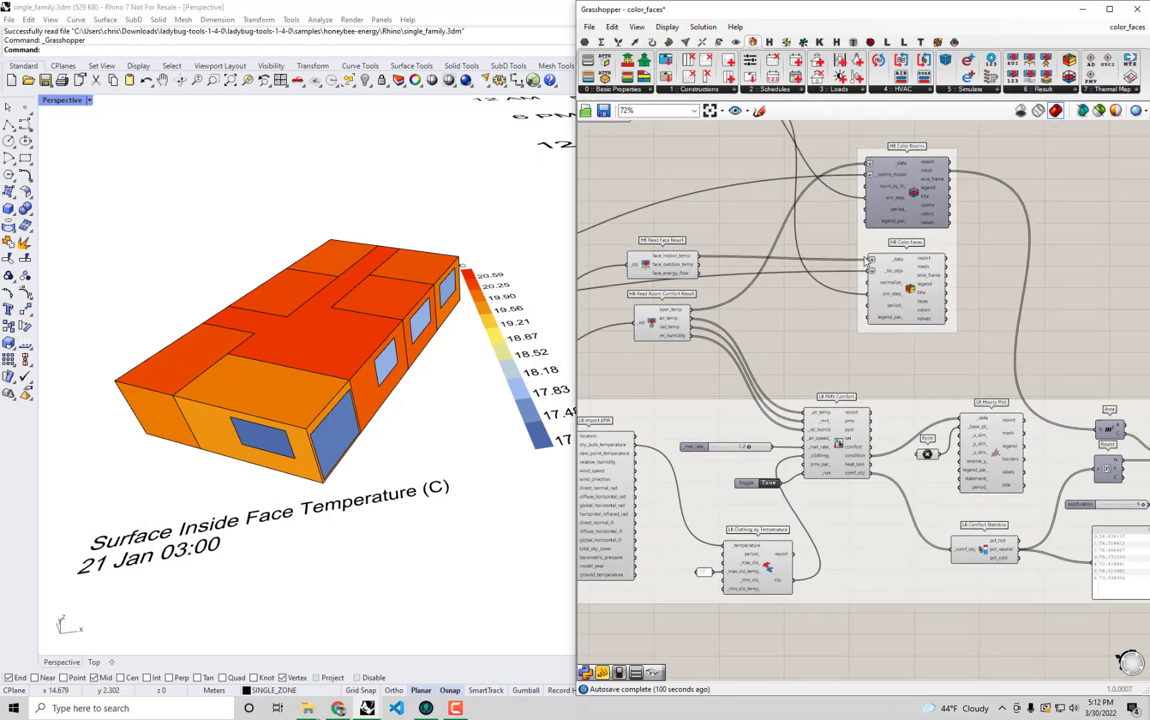
right_click(909, 267)
left_click(941, 357)
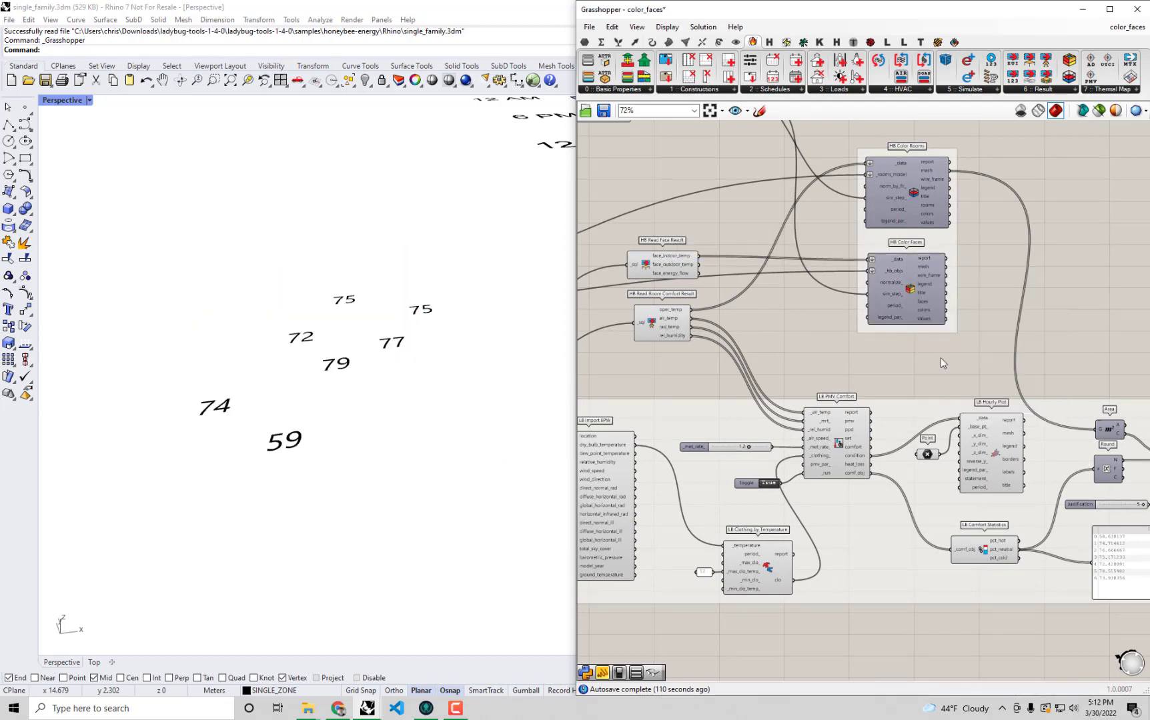
right_click(913, 194)
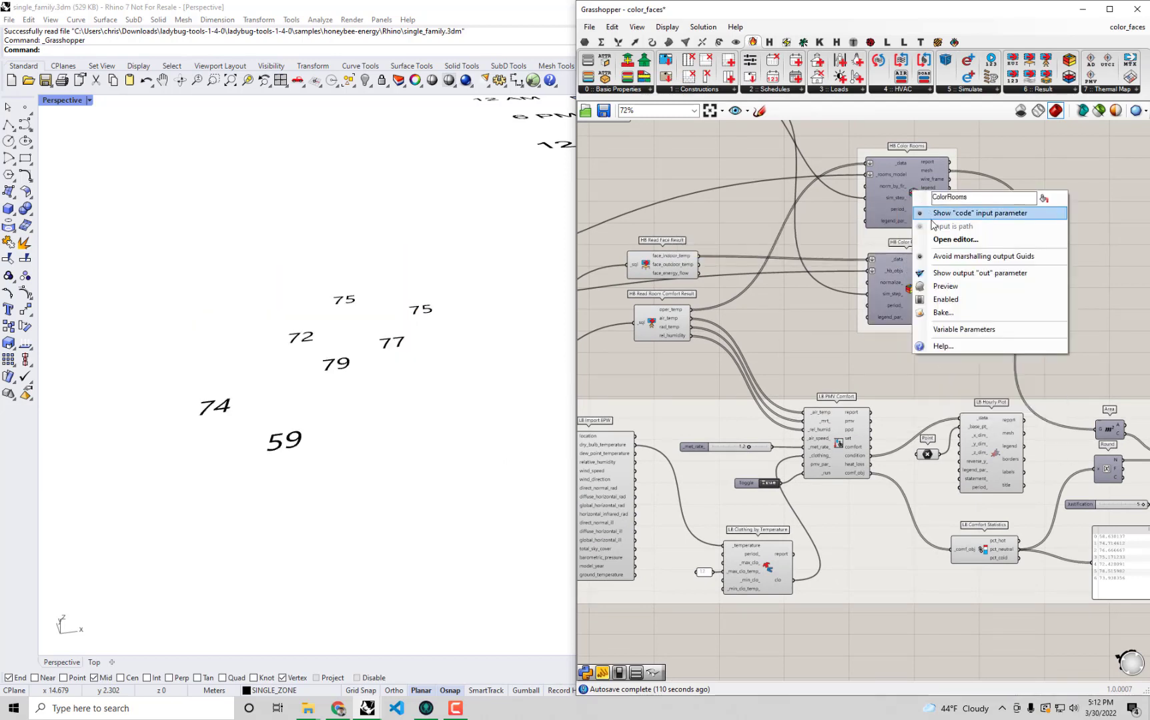
left_click(955, 292)
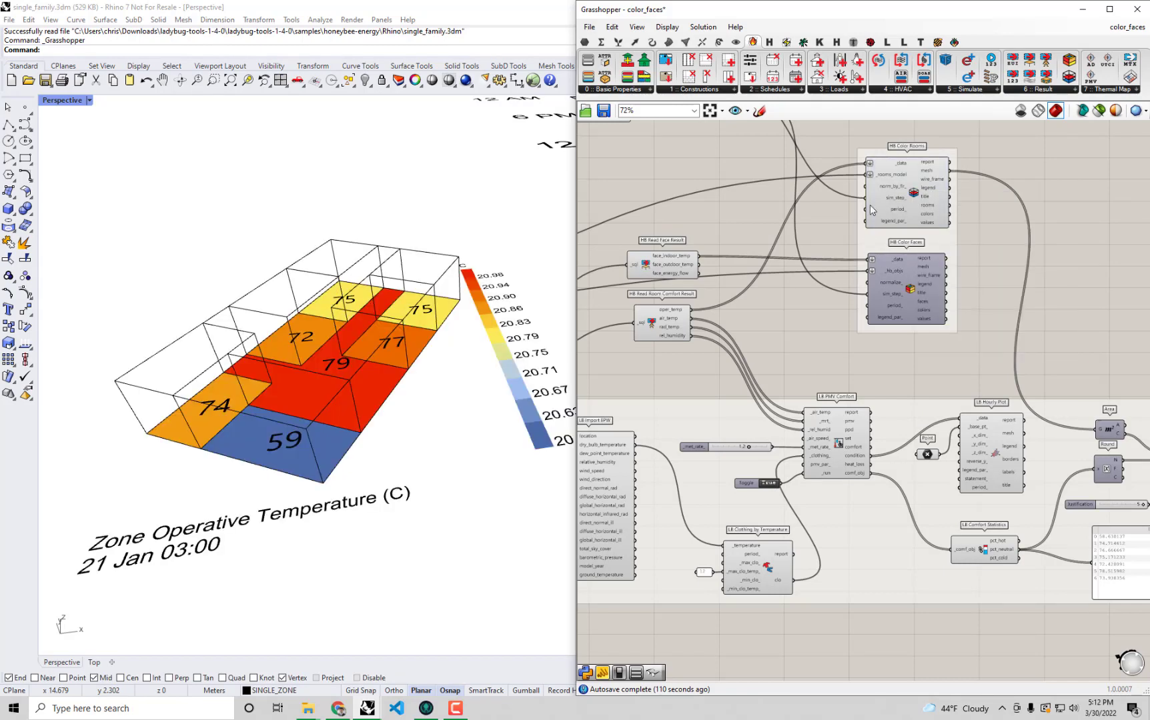
Compare the room comfort labels on the coloured Rhino model with the LB Comfort Statistics pct_neutral values.
right_click_drag(368, 344, 350, 397)
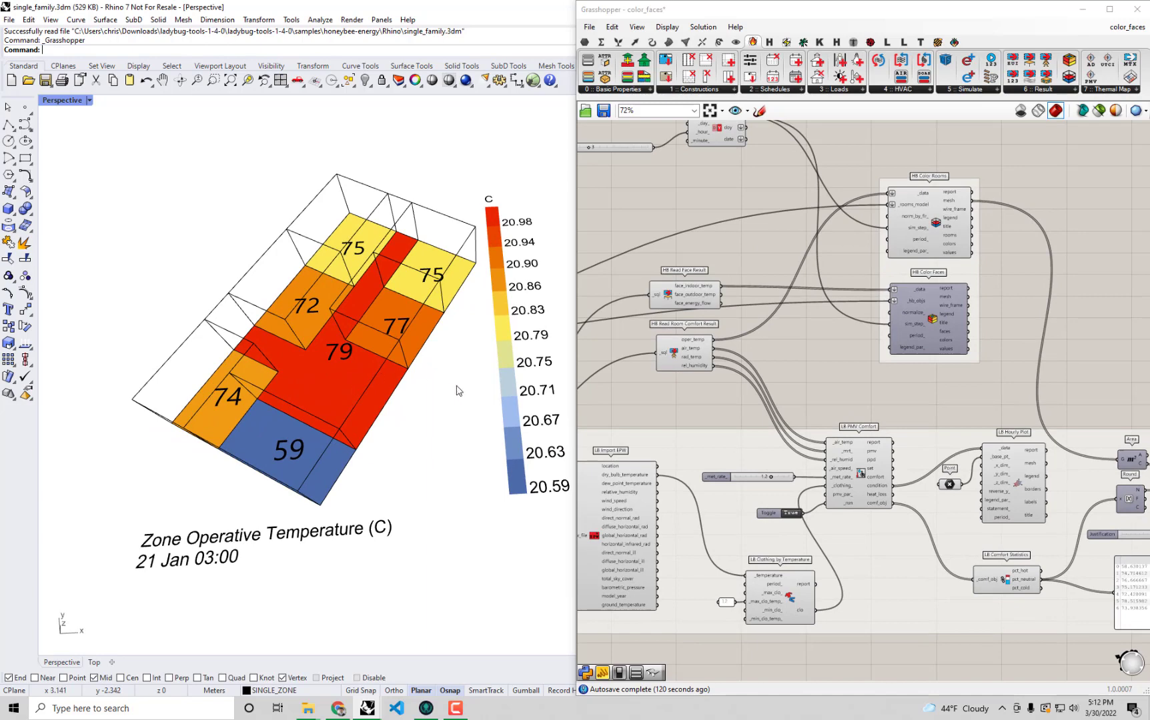
right_click_drag(1035, 541, 937, 432)
scroll(937, 434, "up", 2)
scroll(1059, 514, "up", 2)
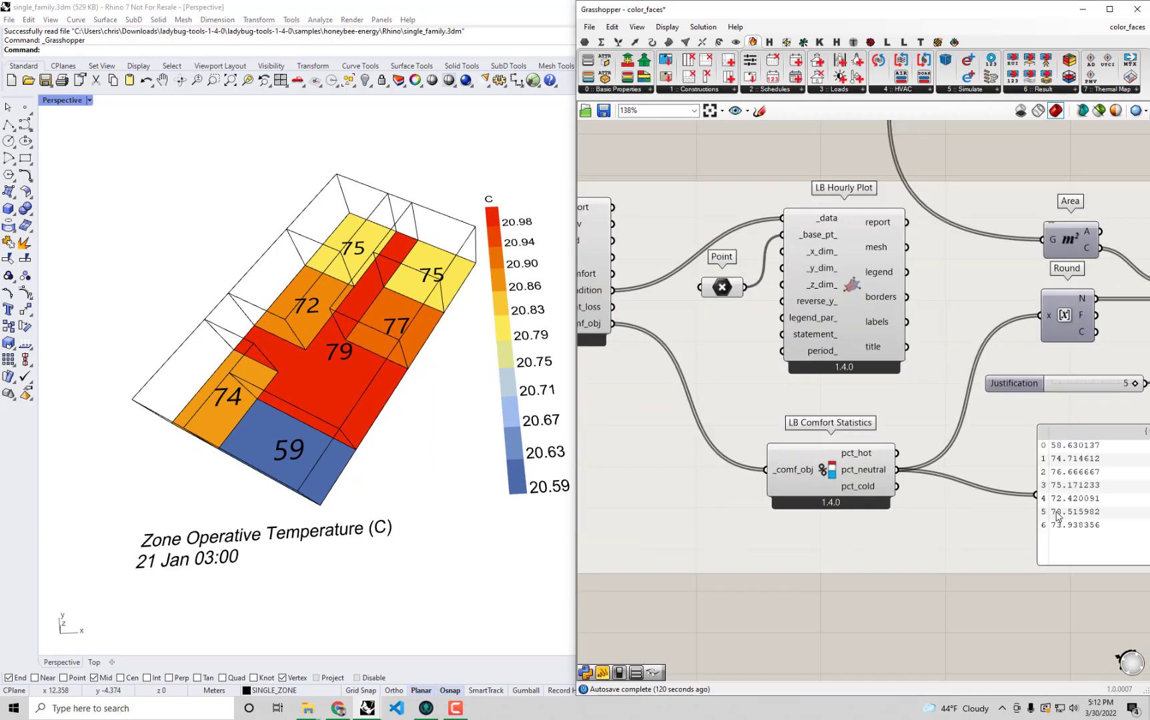
right_click_drag(1056, 512, 1006, 502)
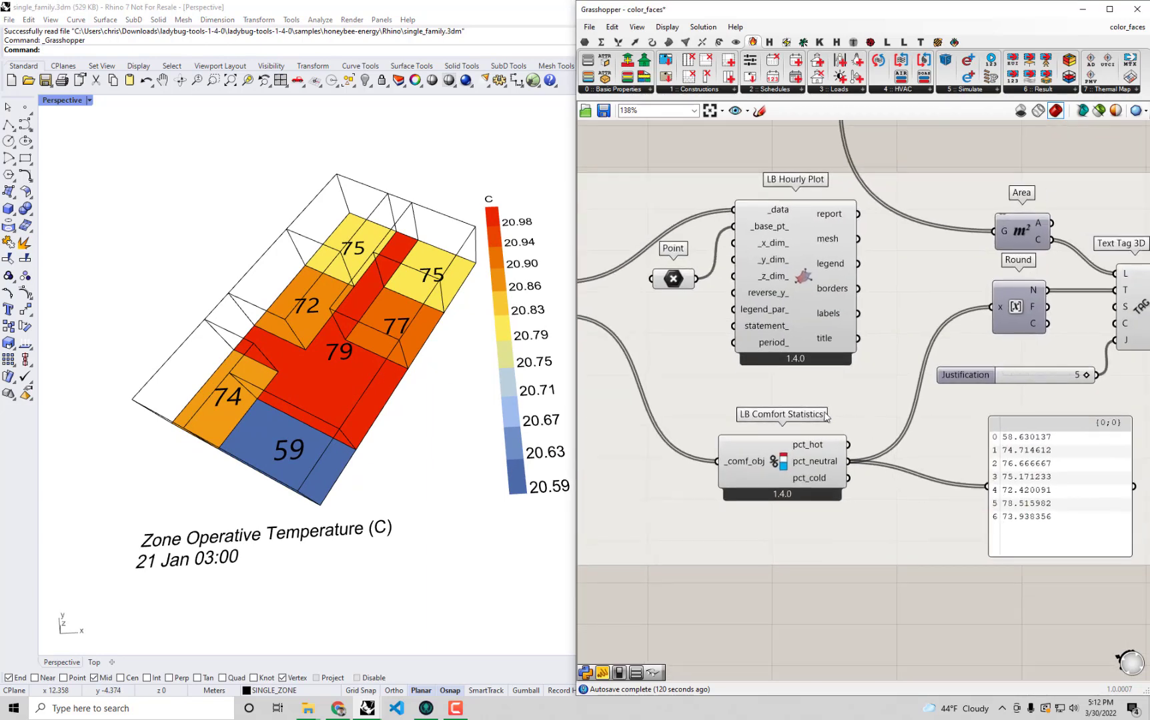
right_click_drag(344, 374, 319, 385, "shift")
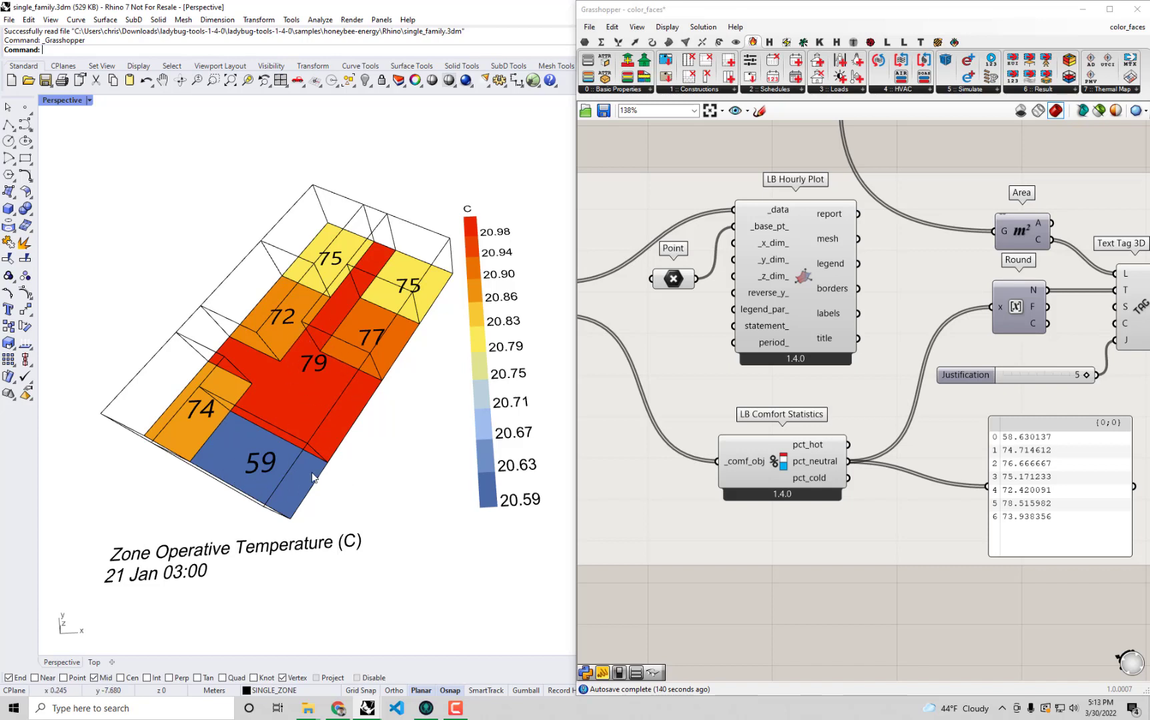
Find the LB Hourly Plot component beside LB PMV Comfort and switch the Rhino viewport from Perspective to Top to view its charts.
right_click_drag(294, 507, 294, 505)
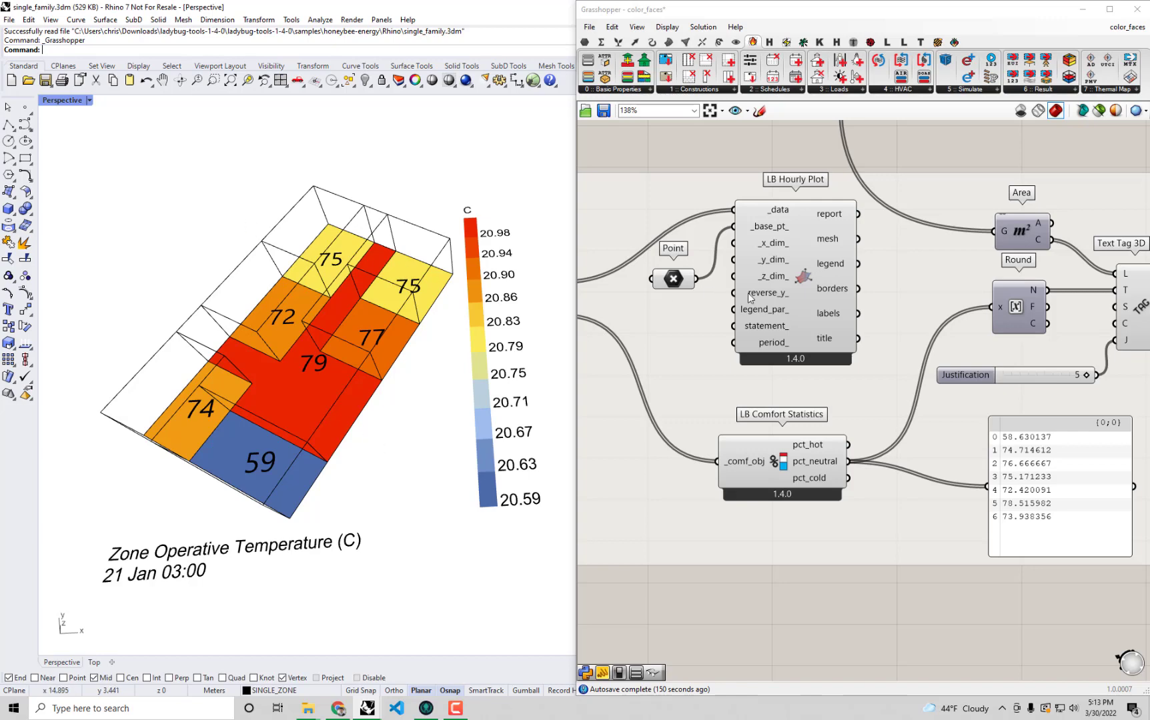
scroll(747, 293, "down", 2)
right_click_drag(715, 290, 808, 283)
scroll(692, 281, "up", 1)
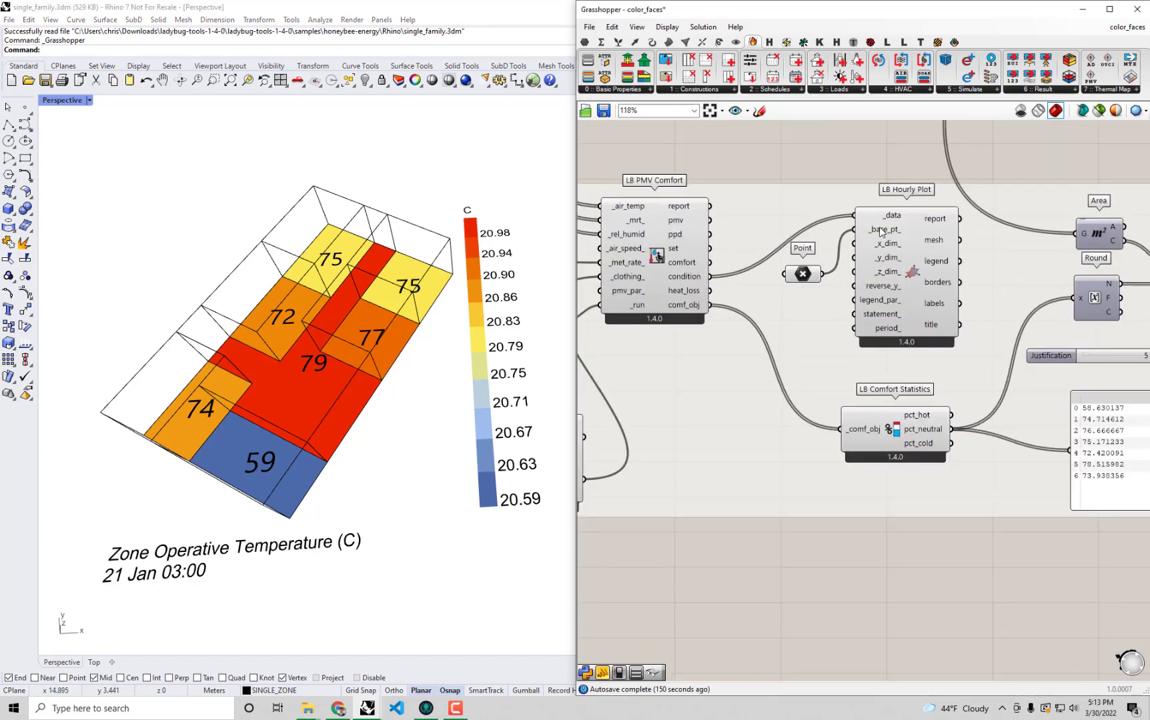
left_click(60, 103)
double_click(60, 104)
double_click(53, 103)
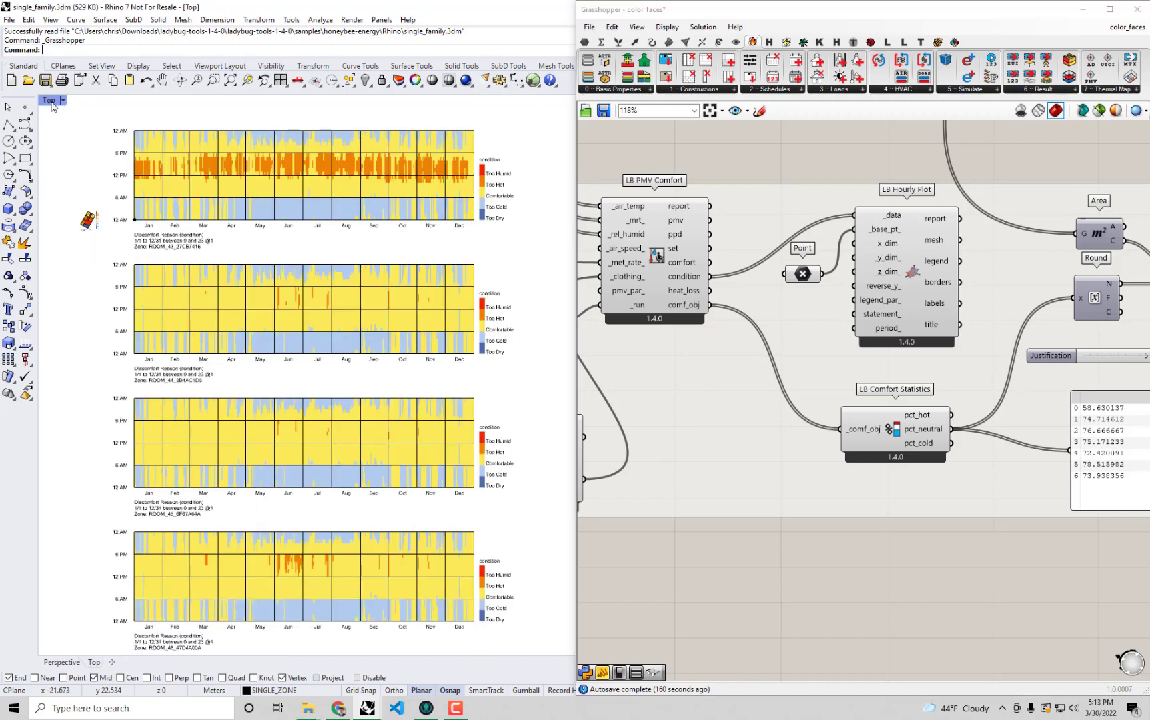
Examine the hourly discomfort-reason charts of the individual rooms, comparing too-hot and too-cold hours across the year.
right_click_drag(355, 291, 364, 334)
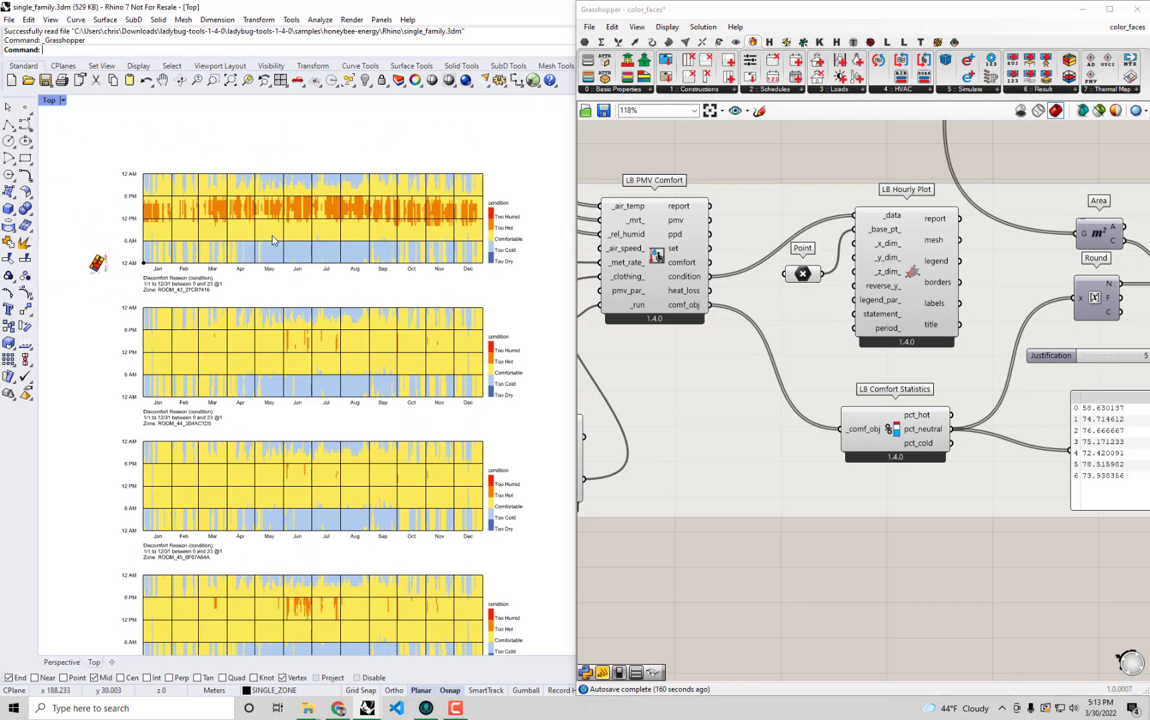
scroll(394, 253, "up", 1)
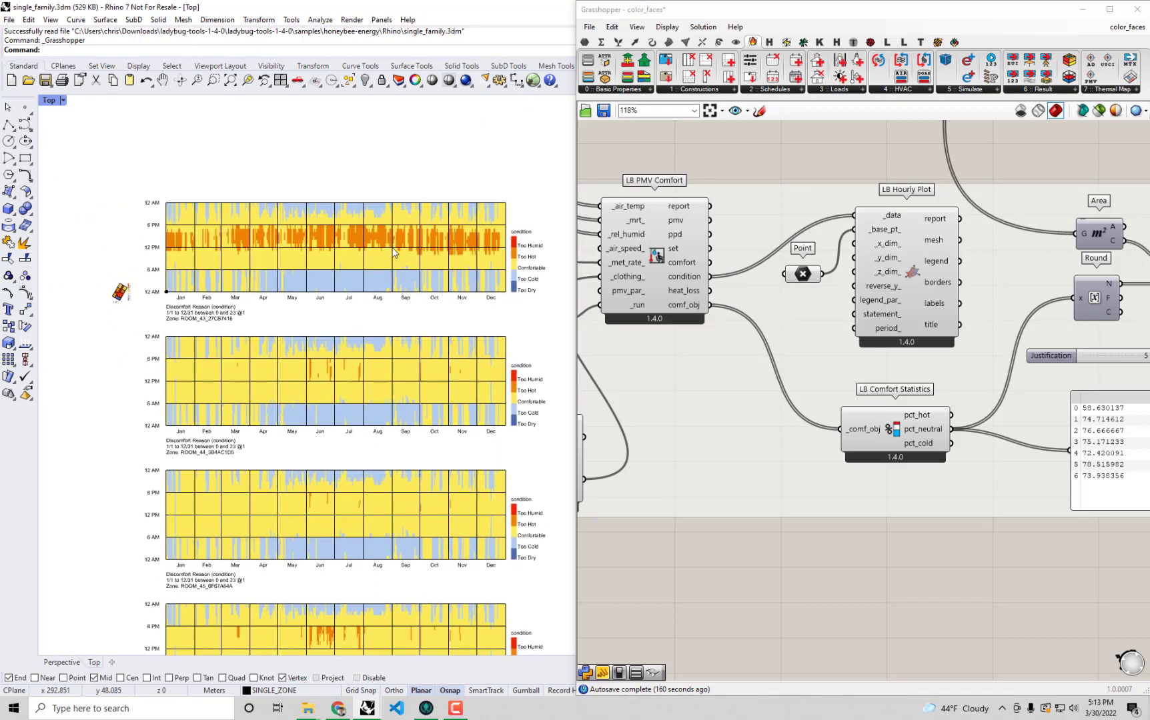
scroll(394, 254, "up", 2)
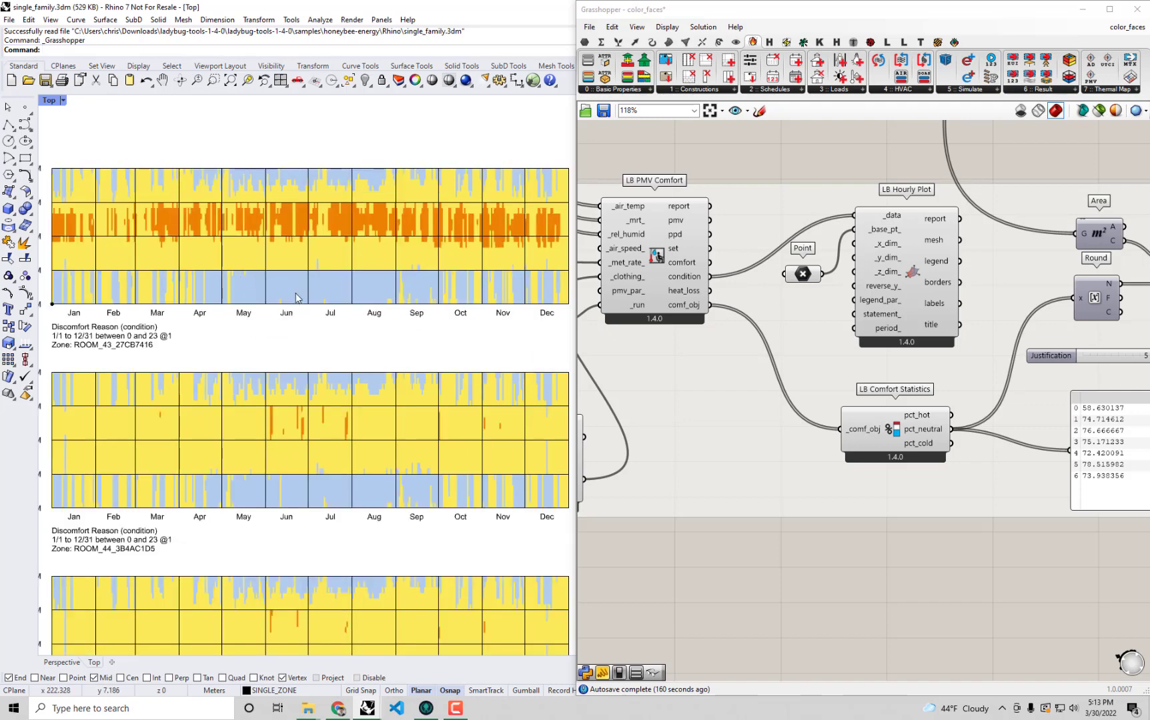
scroll(274, 292, "down", 1)
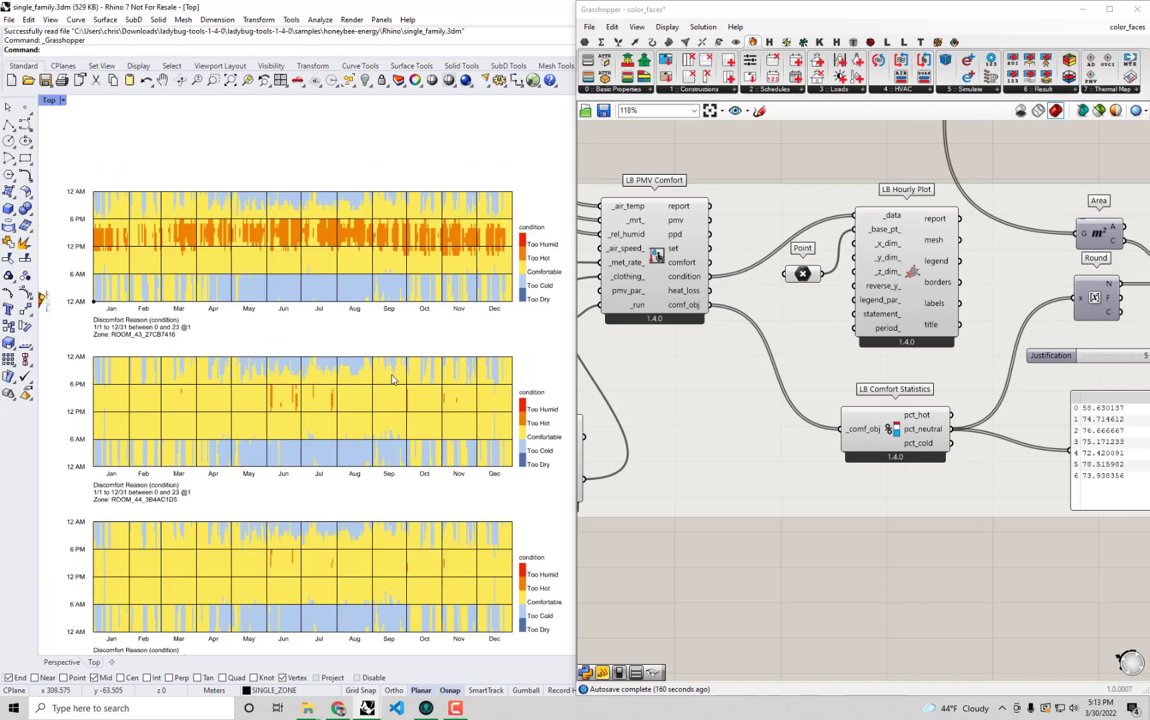
right_click_drag(329, 523, 329, 342)
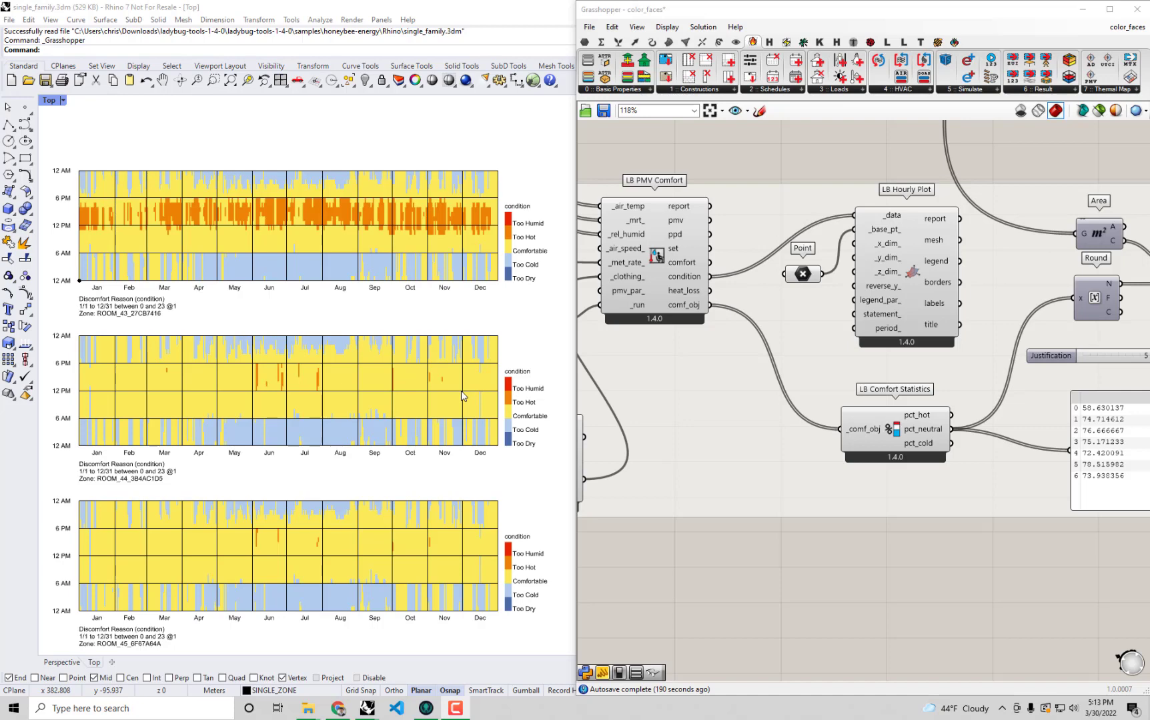
Shift HB Read Room Comfort Result to the left and LB Import EPW downward to open space between them.
scroll(780, 381, "down", 1)
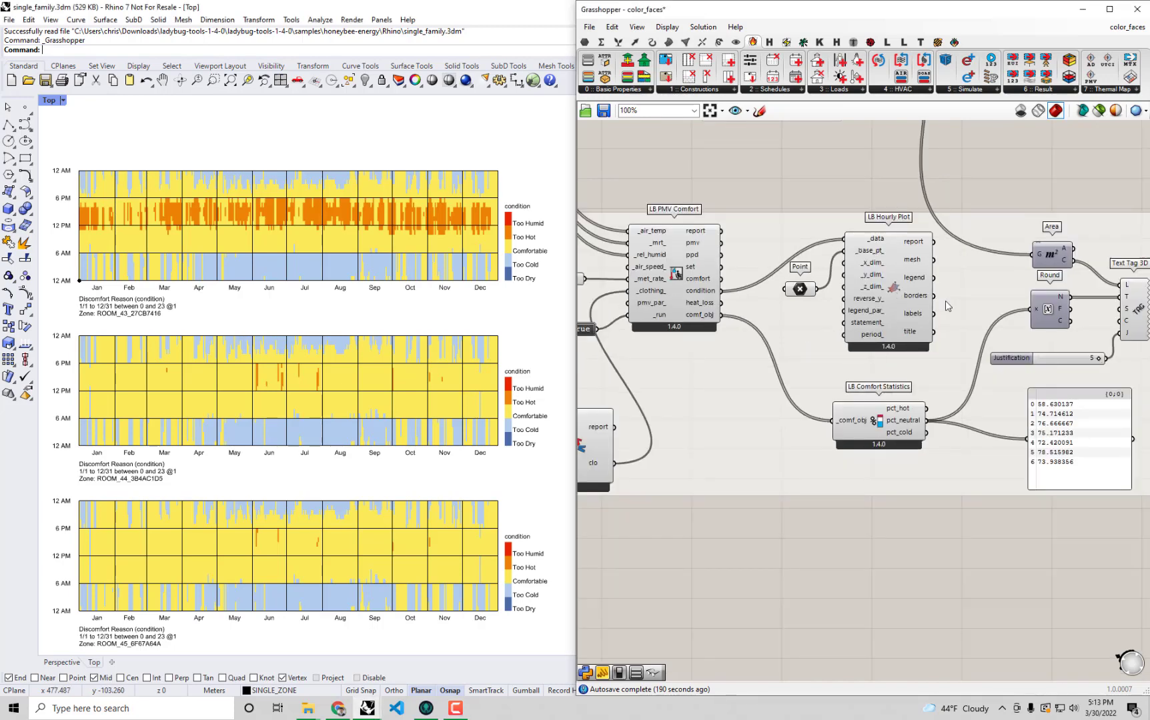
right_click(977, 297)
right_click_drag(812, 337, 910, 305)
right_click_drag(802, 441, 1031, 551)
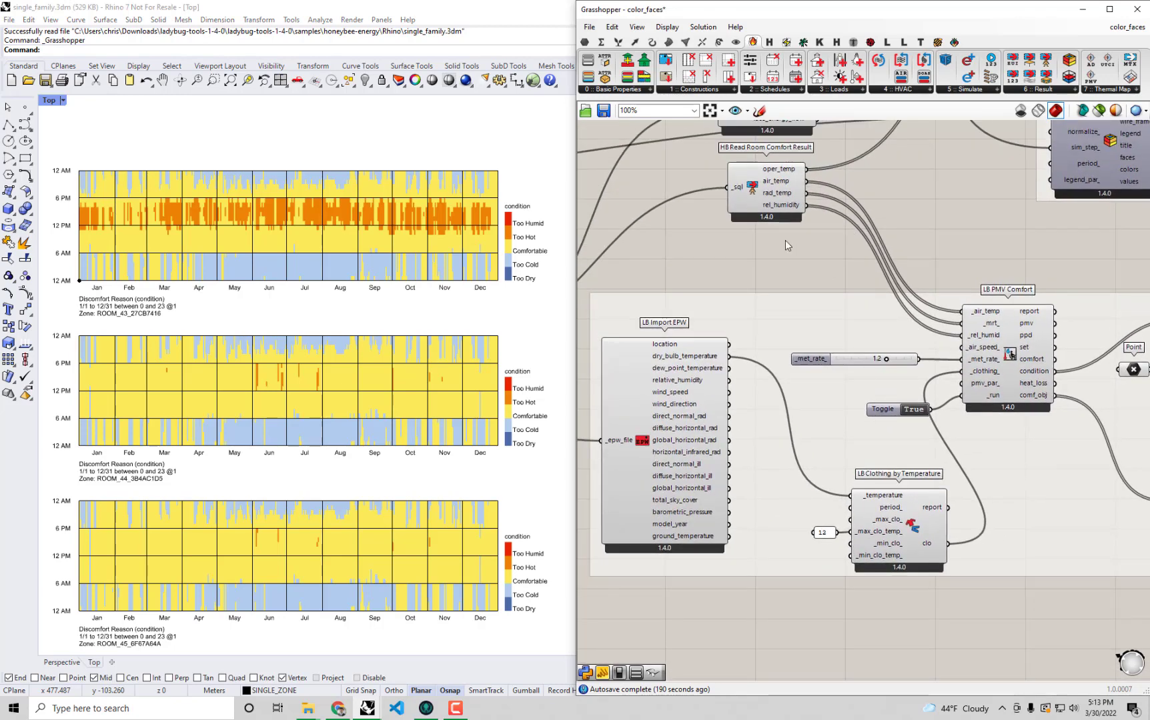
left_click(750, 202)
left_click_drag(750, 202, 696, 210)
left_click(914, 217)
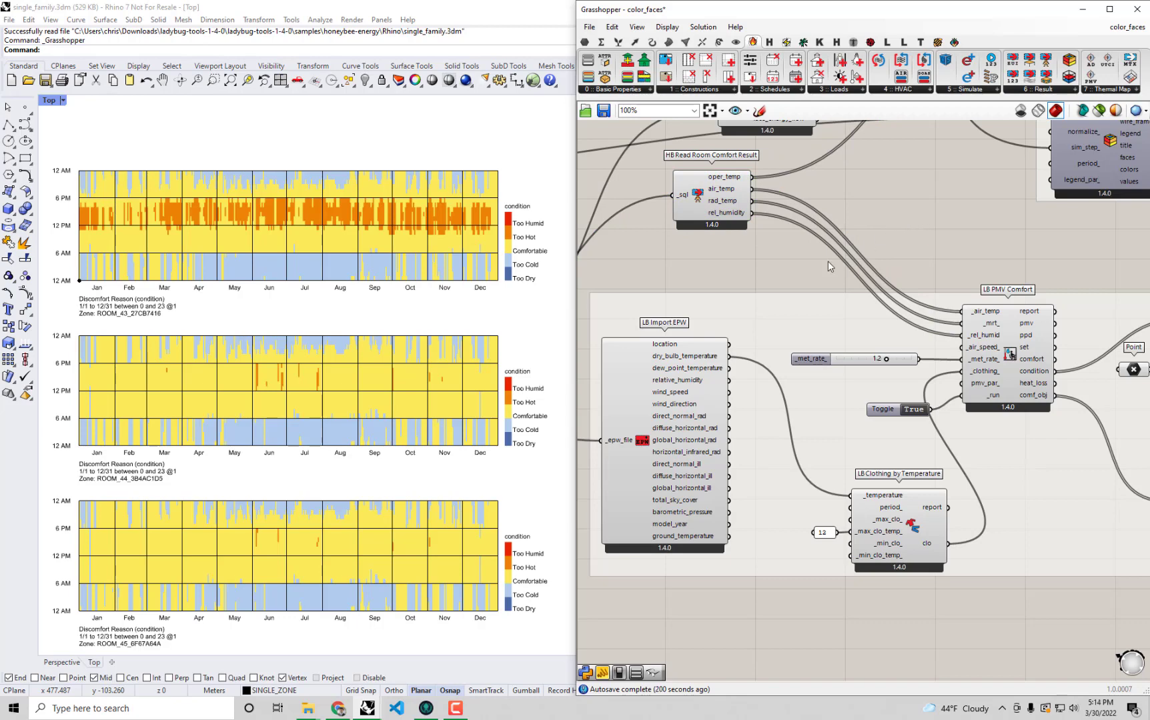
left_click_drag(632, 354, 634, 360)
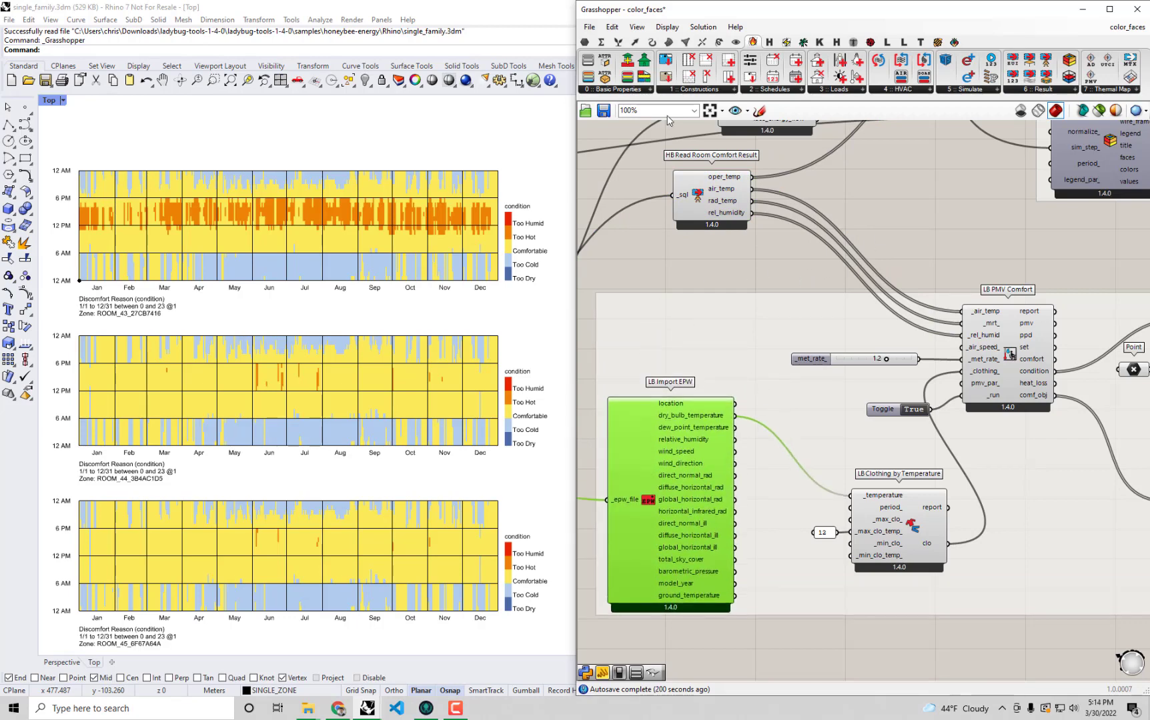
Add an LB Analysis Period component between HB Read Room Comfort Result and LB Import EPW.
left_click(870, 42)
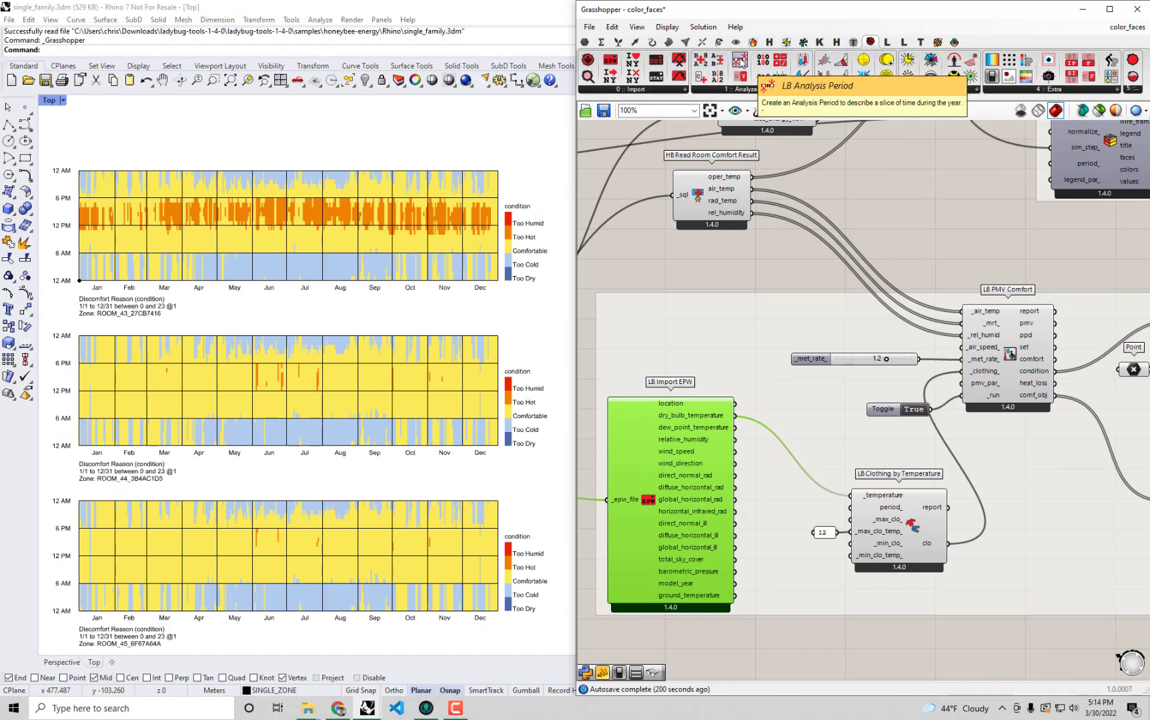
left_click_drag(741, 62, 719, 309)
scroll(719, 326, "up", 1)
scroll(762, 280, "up", 2)
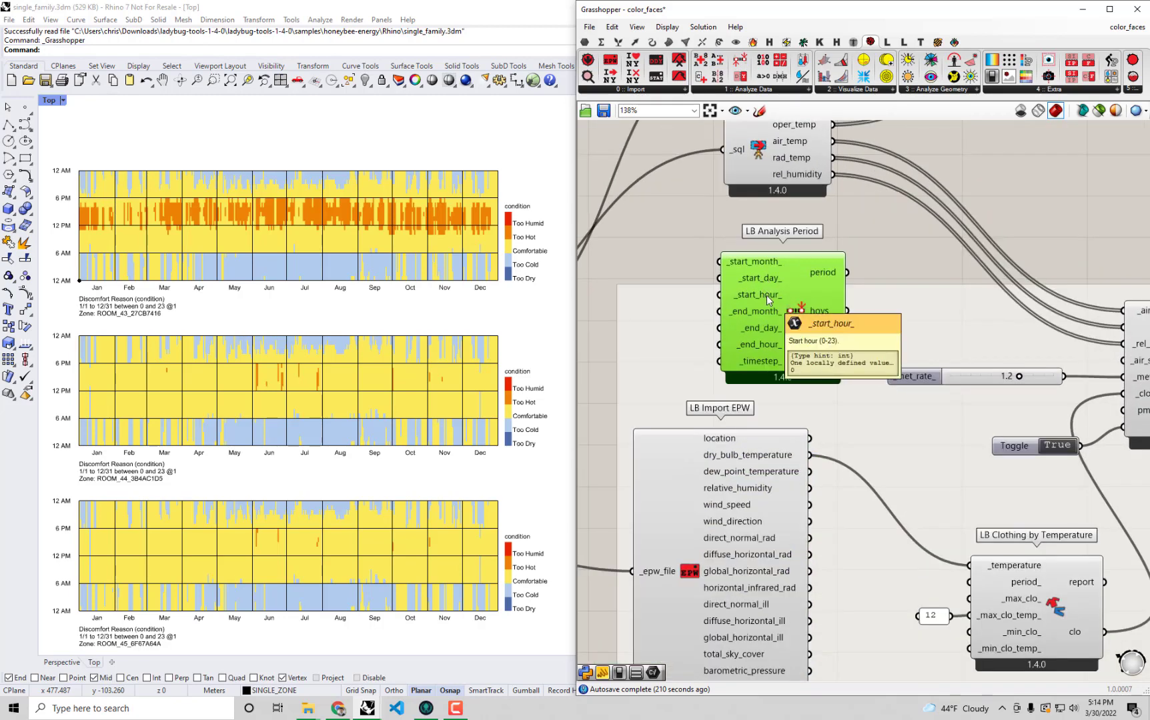
Create a panel containing 8 and connect it to the _start_hour_ input of LB Analysis Period.
double_click(661, 263)
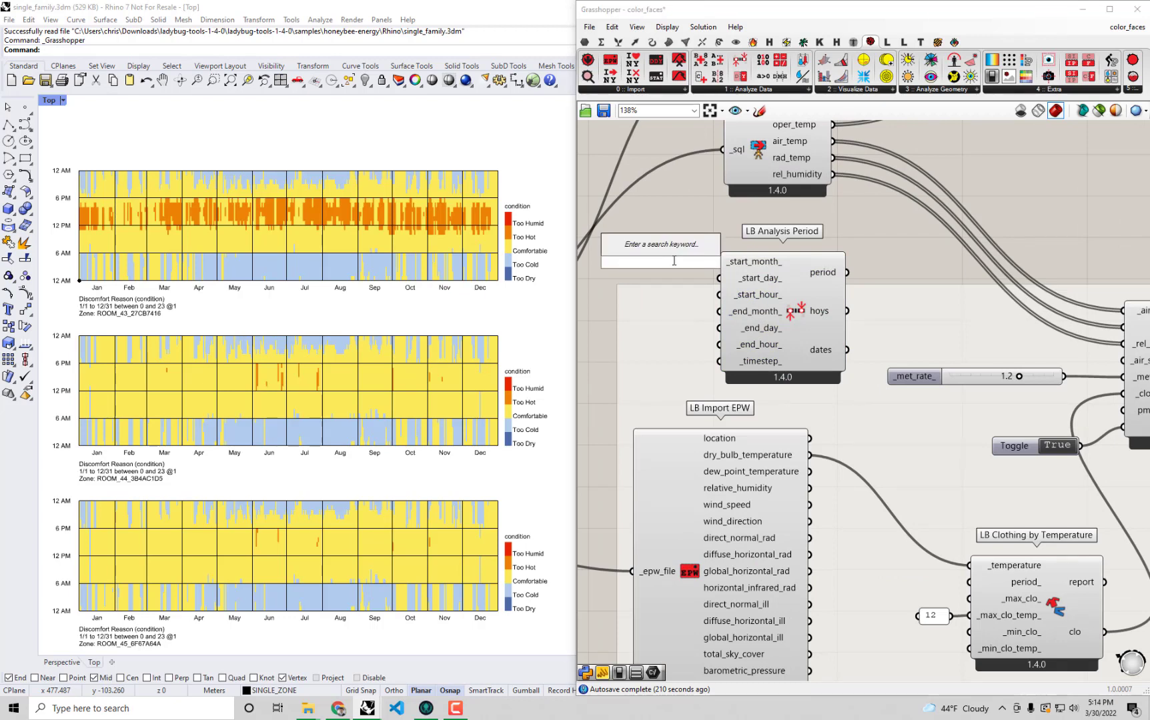
type("\"8")
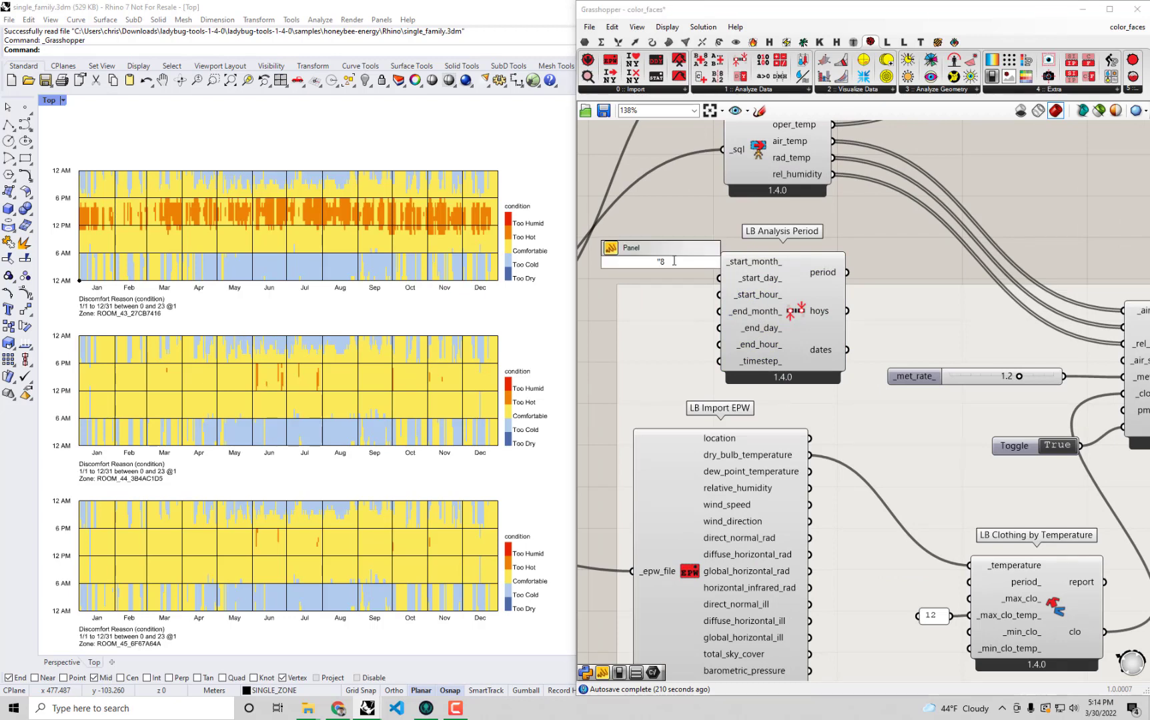
key("Return")
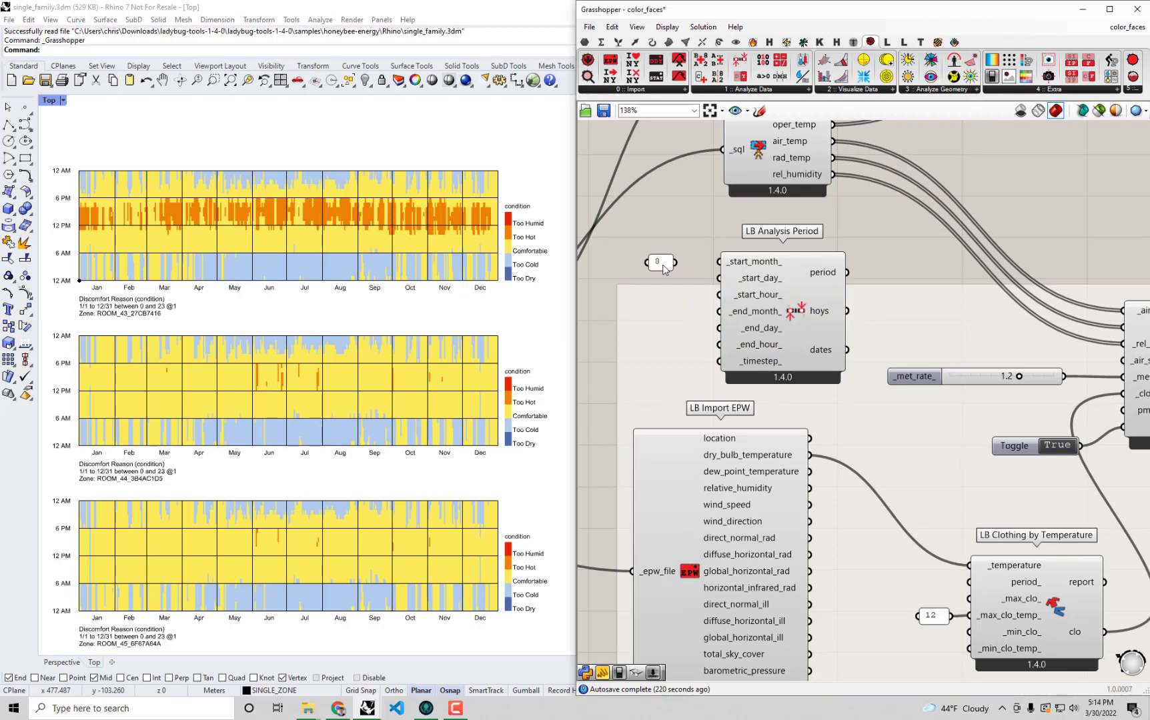
left_click_drag(666, 266, 719, 294)
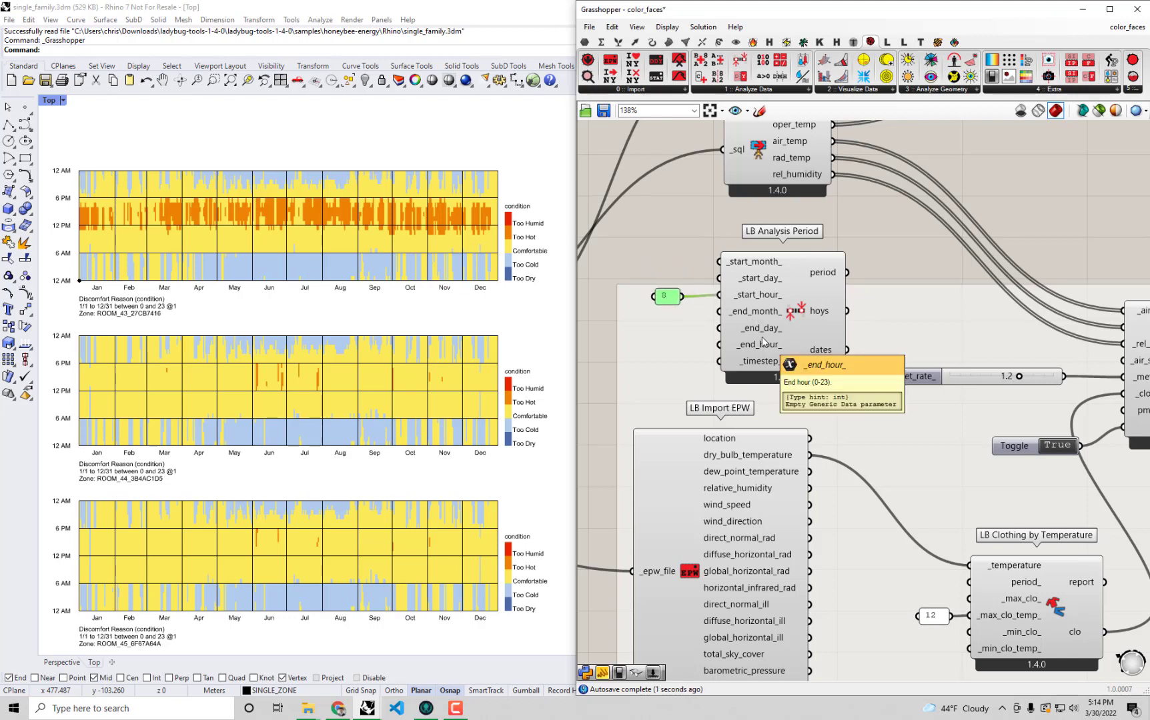
Create a panel containing 22 and connect it to the _end_hour_ input of LB Analysis Period.
double_click(666, 245)
type("\"22")
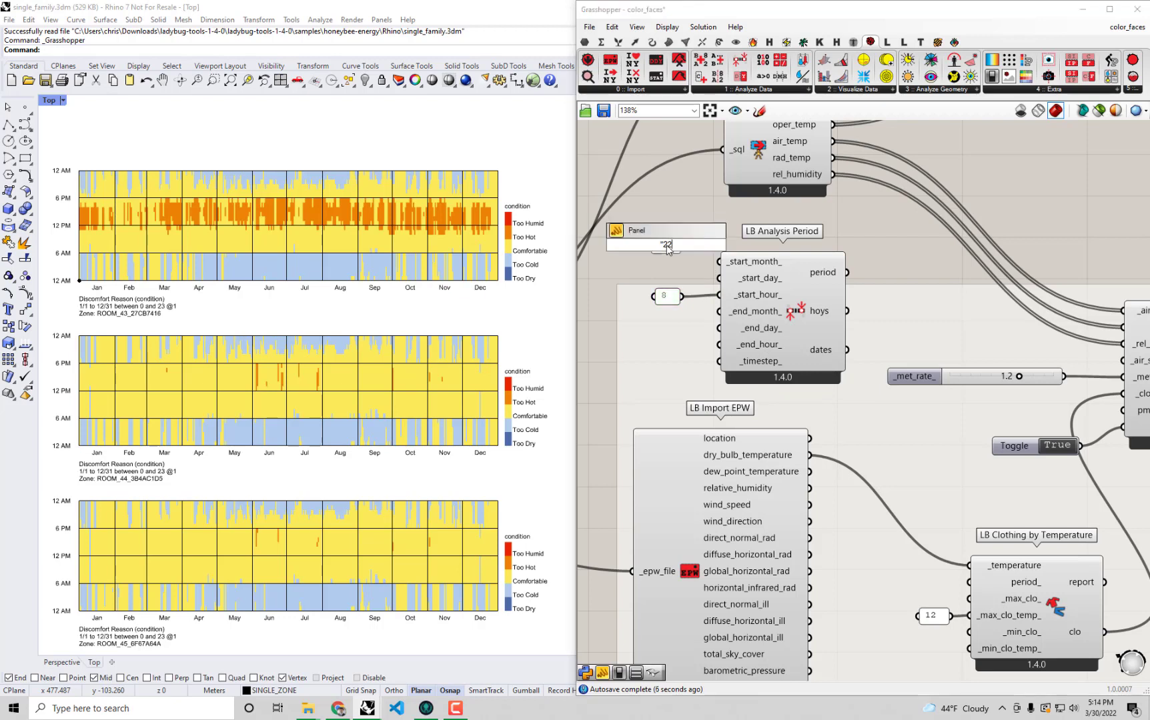
key("Return")
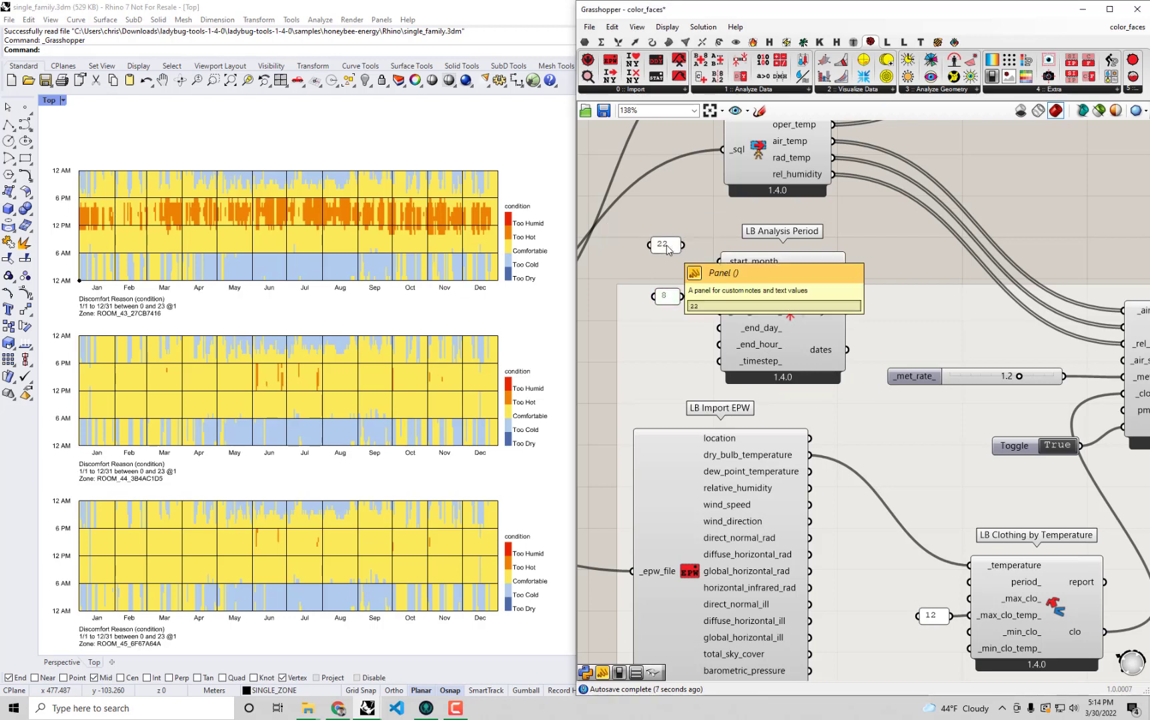
left_click_drag(666, 244, 719, 344)
left_click_drag(798, 332, 796, 328)
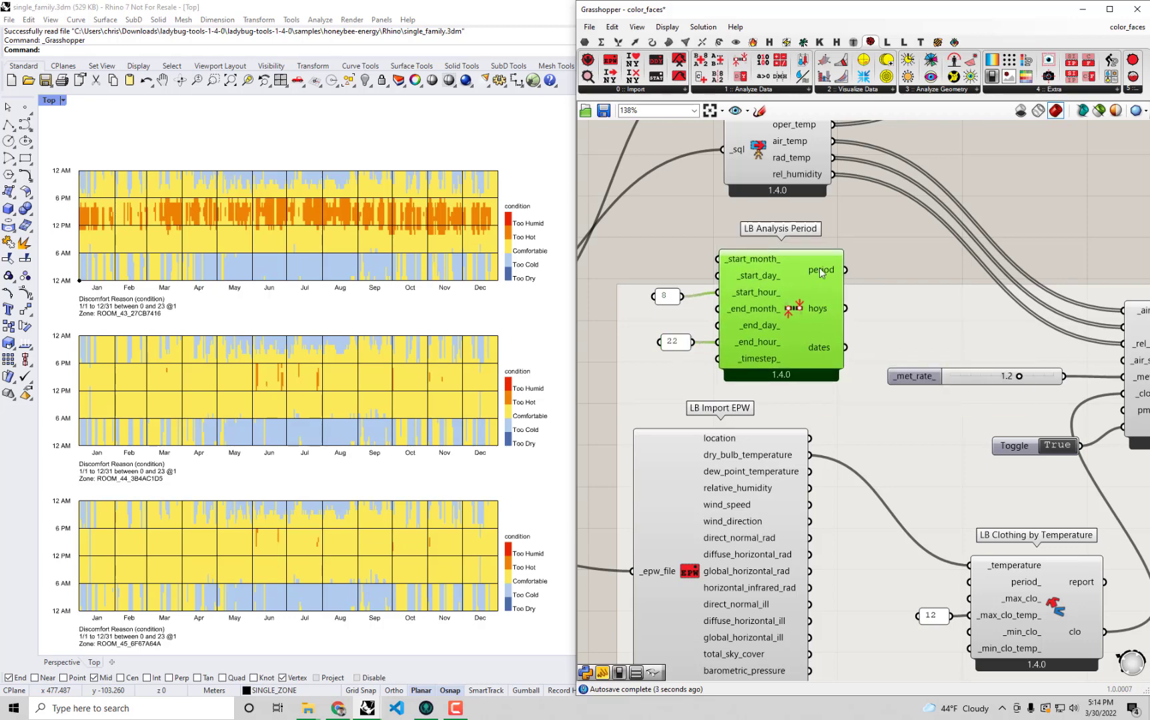
Add an LB Apply Analysis Period component, feeding its _data from air_temp and its _period from LB Analysis Period.
right_click_drag(819, 263, 728, 274)
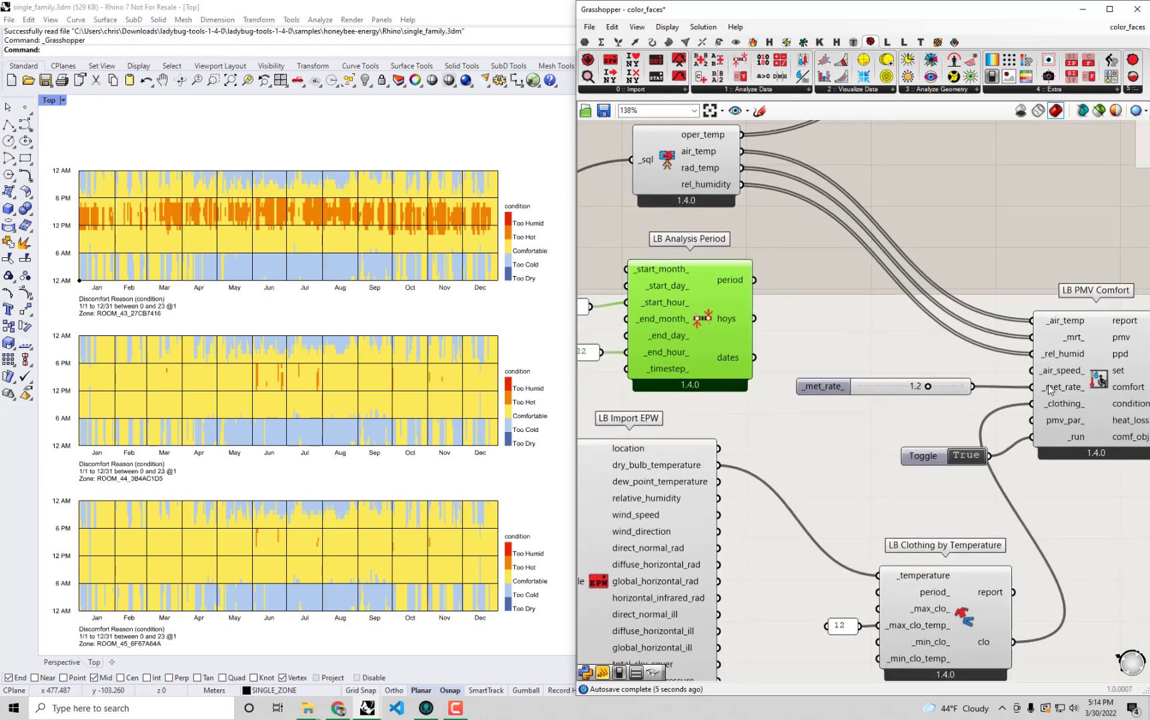
left_click(1050, 389)
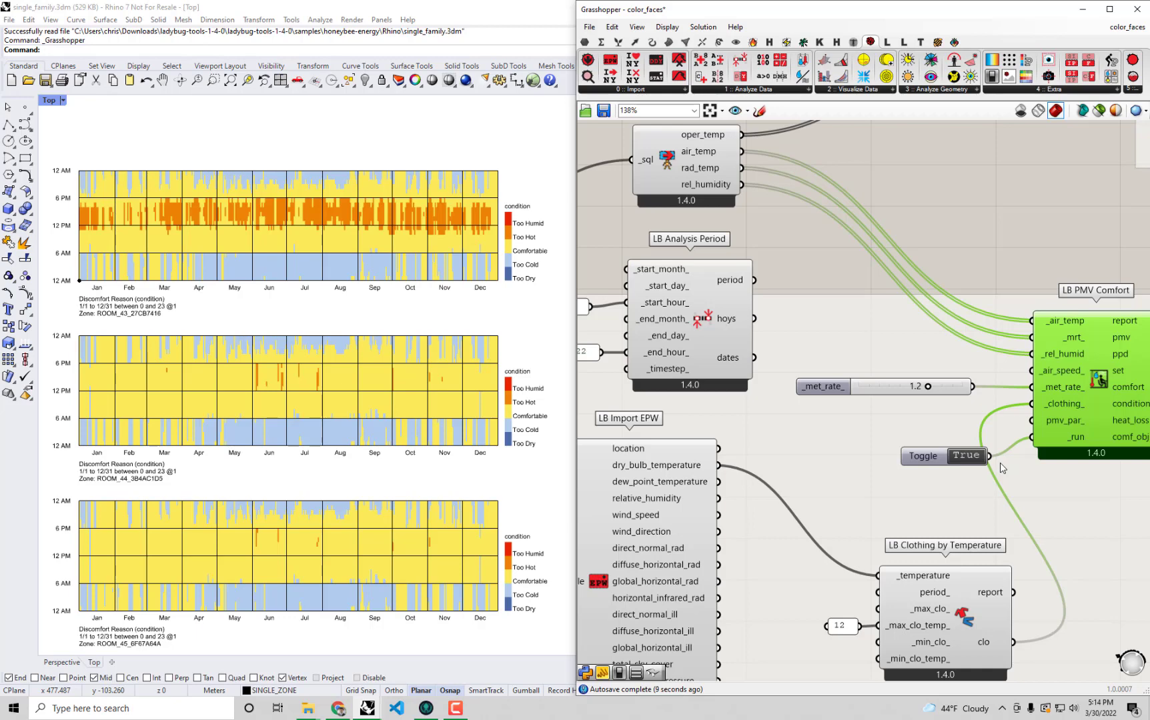
right_click_drag(840, 337, 878, 339)
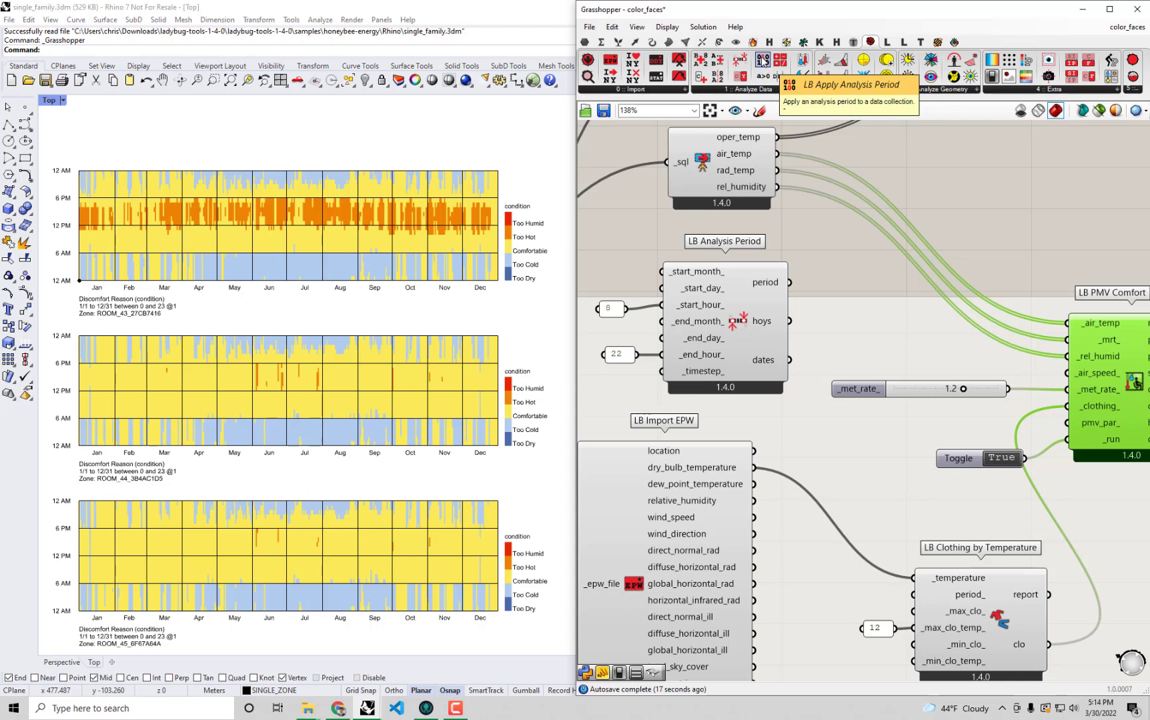
left_click_drag(762, 61, 998, 194)
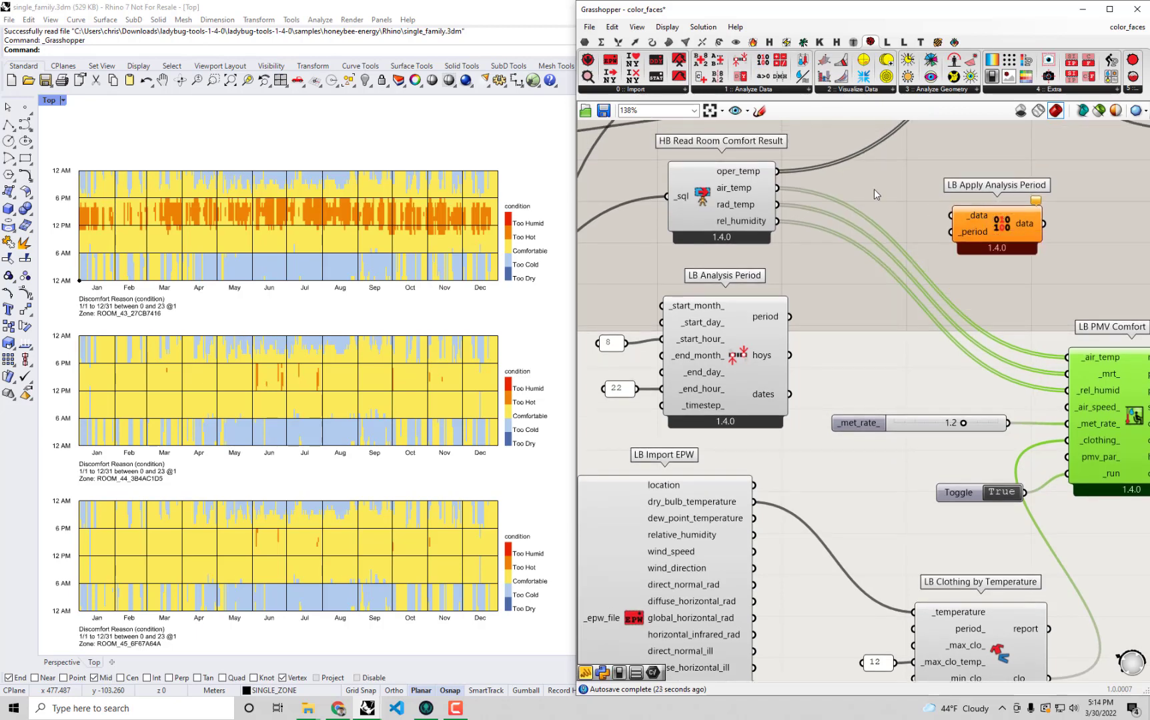
left_click_drag(777, 188, 951, 216)
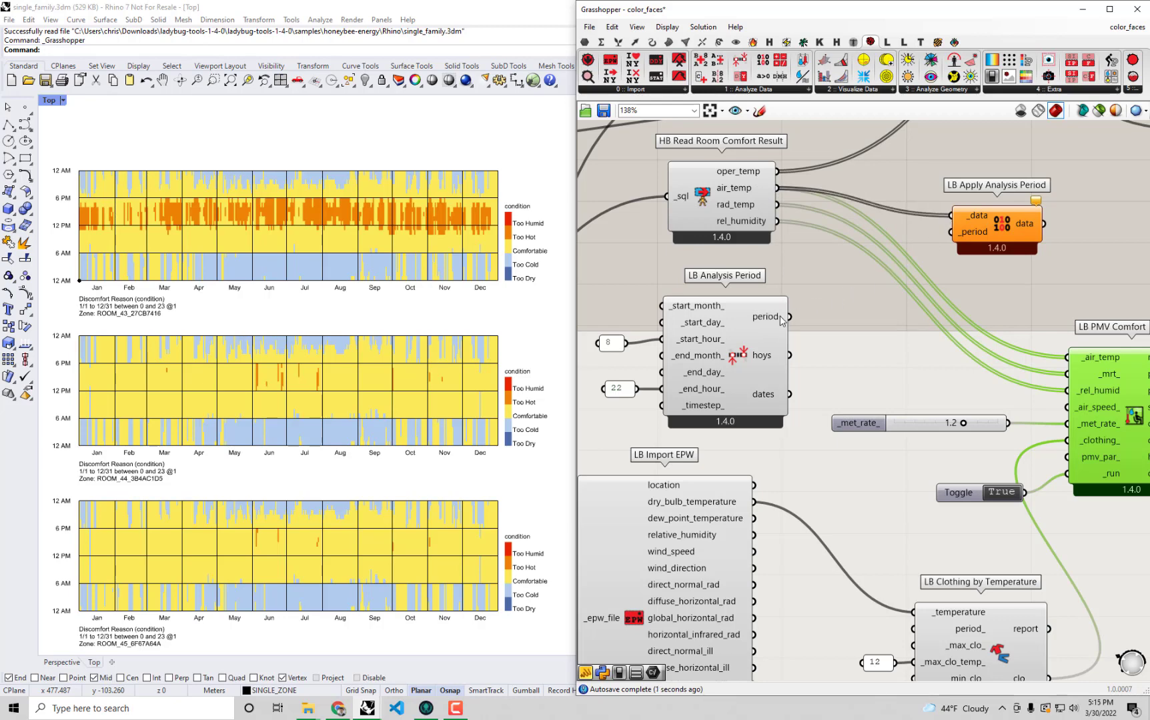
left_click_drag(789, 318, 951, 232)
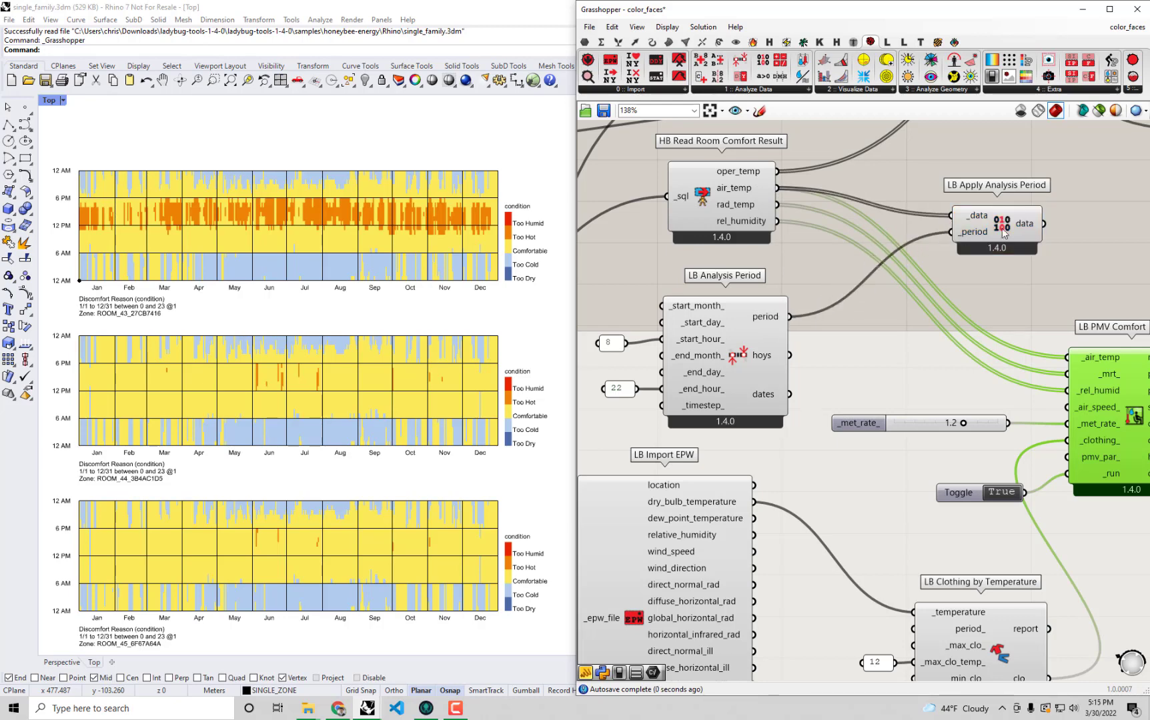
mouse_move(1026, 226)
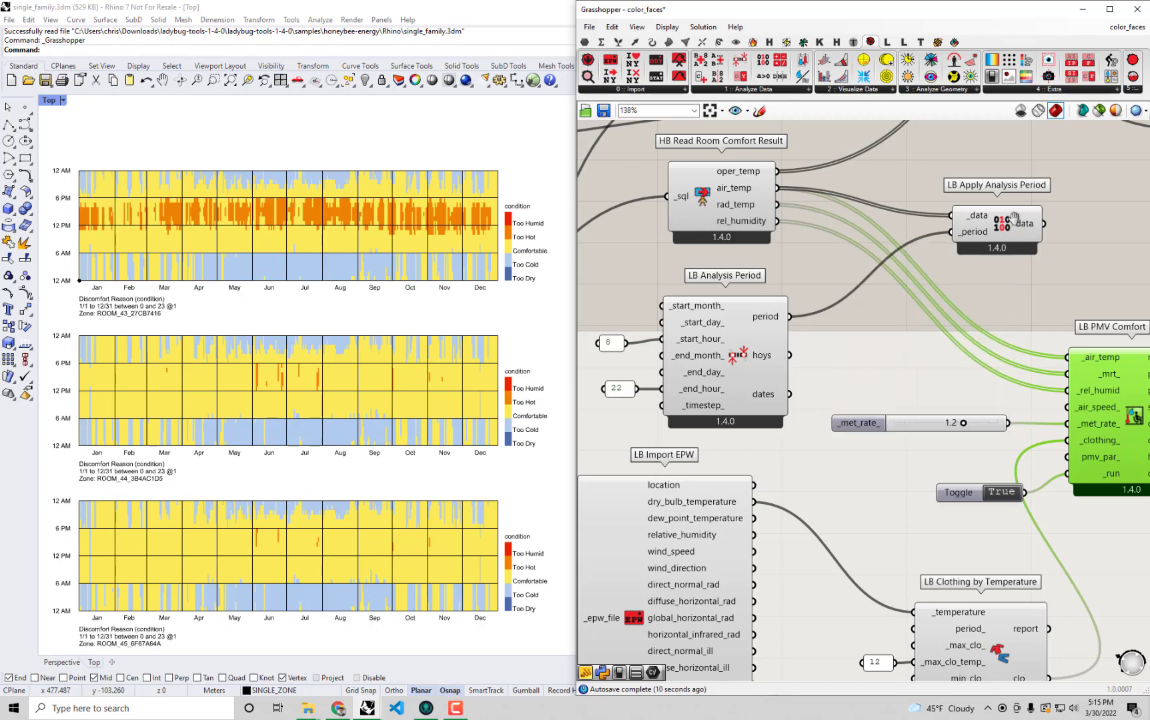
Duplicate LB Apply Analysis Period, place the copy below the original and connect rad_temp to its _data input.
right_click_drag(1006, 226, 968, 229)
left_click(969, 229)
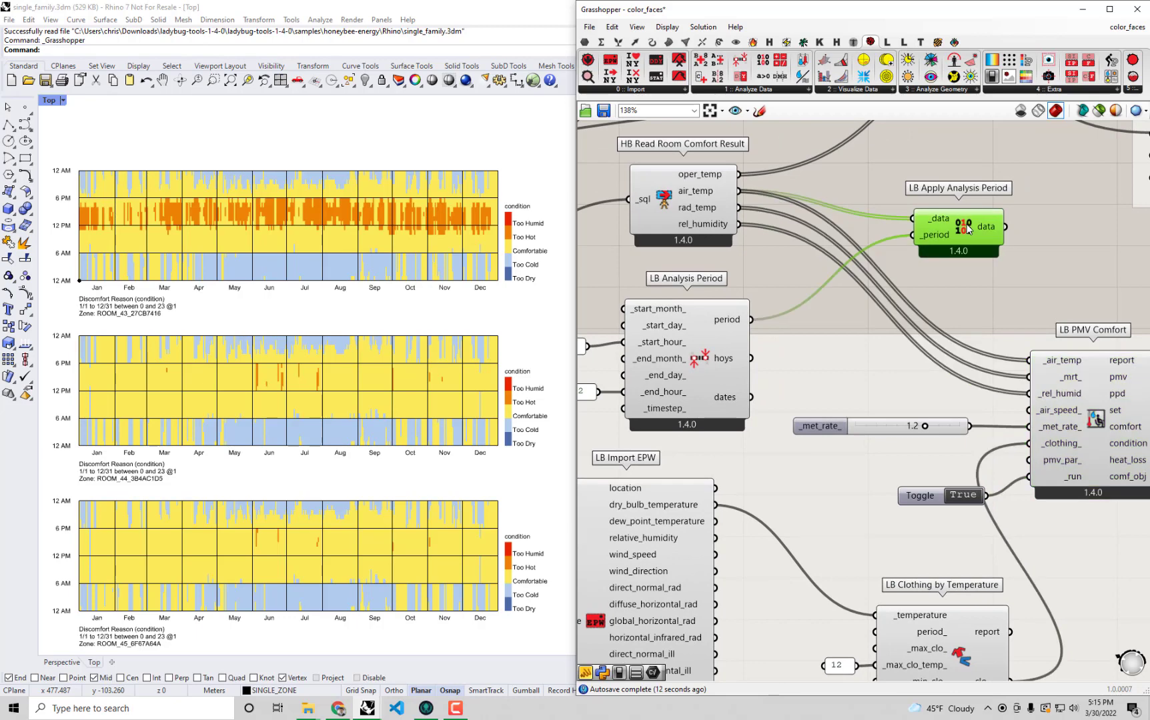
key("ctrl+c")
key("ctrl+v")
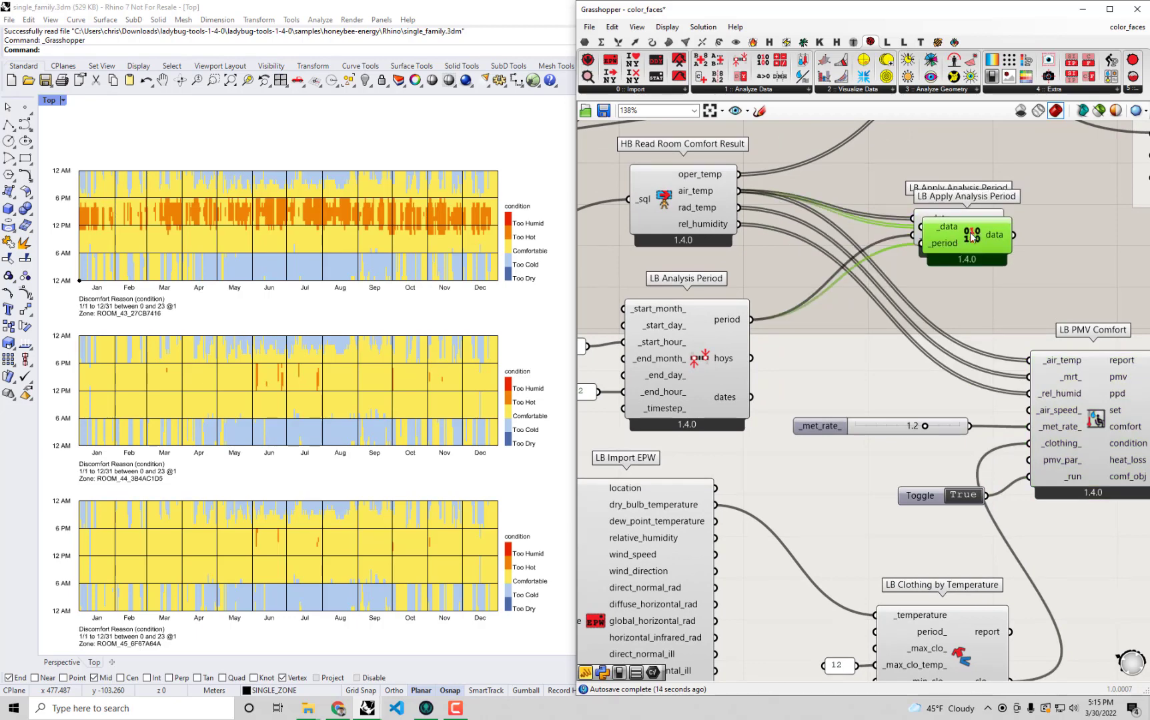
left_click_drag(970, 230, 970, 275)
left_click_drag(739, 207, 961, 327)
Make a third LB Apply Analysis Period copy fed by rel_humidity and move the three stacked components upward.
key("ctrl+c")
key("ctrl+v")
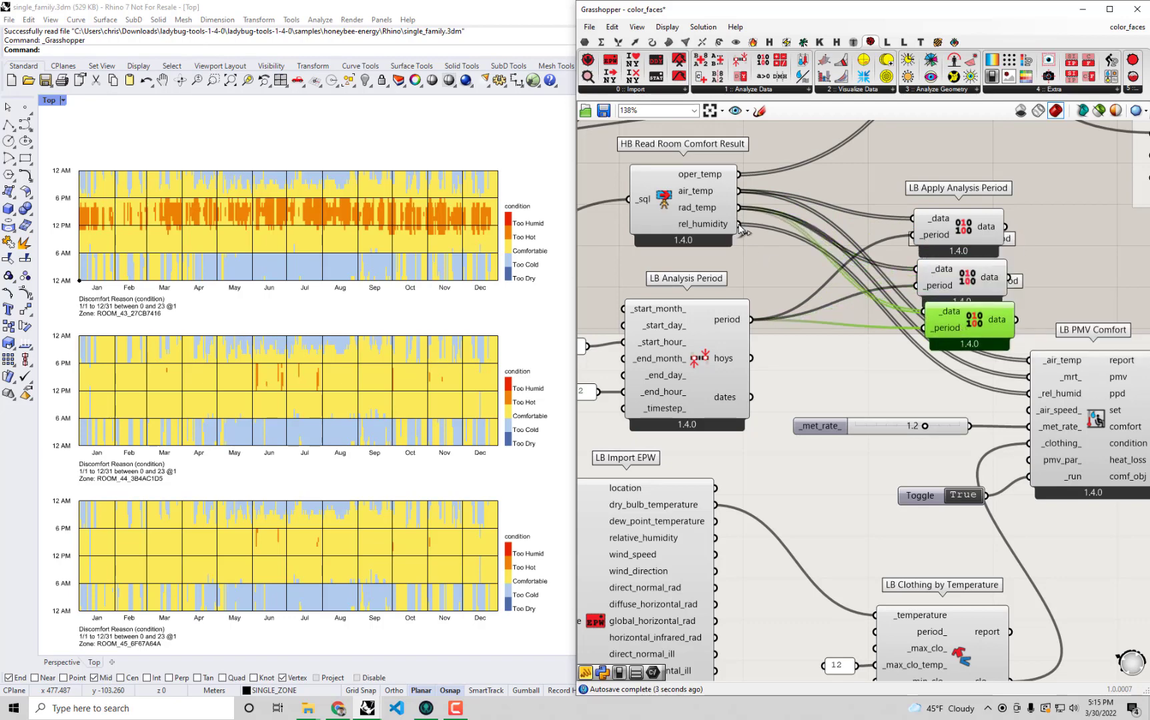
left_click_drag(739, 224, 926, 312)
left_click_drag(1049, 314, 951, 187)
left_click(1080, 309)
left_click_drag(1014, 270, 981, 279)
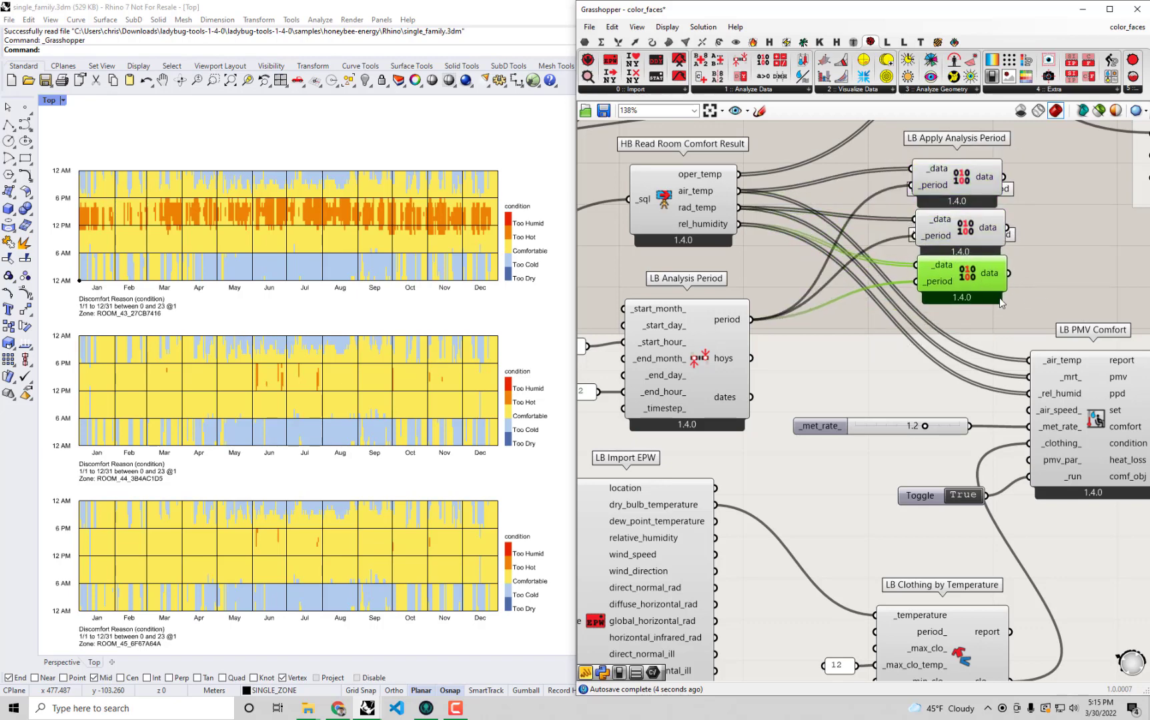
Set the run toggle to False and wire the three filtered data outputs into _air_temp, _mrt_ and _rel_humid of LB PMV Comfort.
left_click(968, 496)
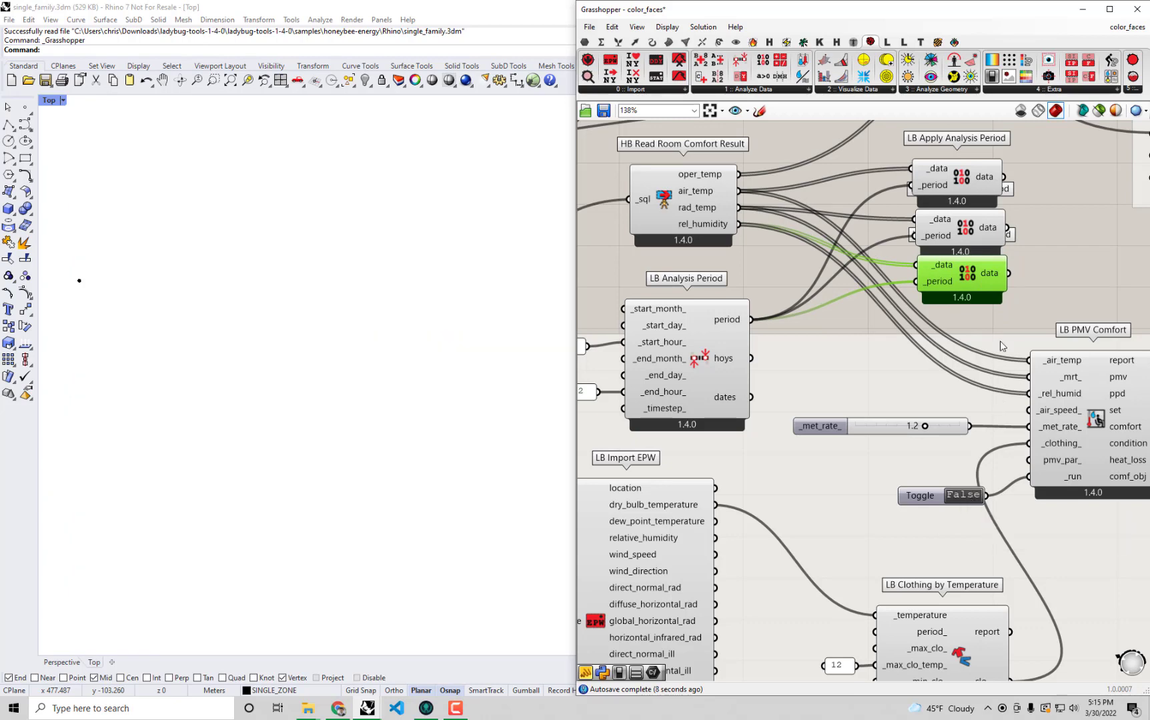
left_click_drag(1010, 273, 1031, 394)
left_click_drag(1008, 228, 1031, 377)
left_click_drag(1004, 177, 1029, 360)
Move the three LB Apply Analysis Period components closer to LB PMV Comfort and stack them tightly together.
left_click_drag(1047, 281, 919, 335)
left_click(983, 228)
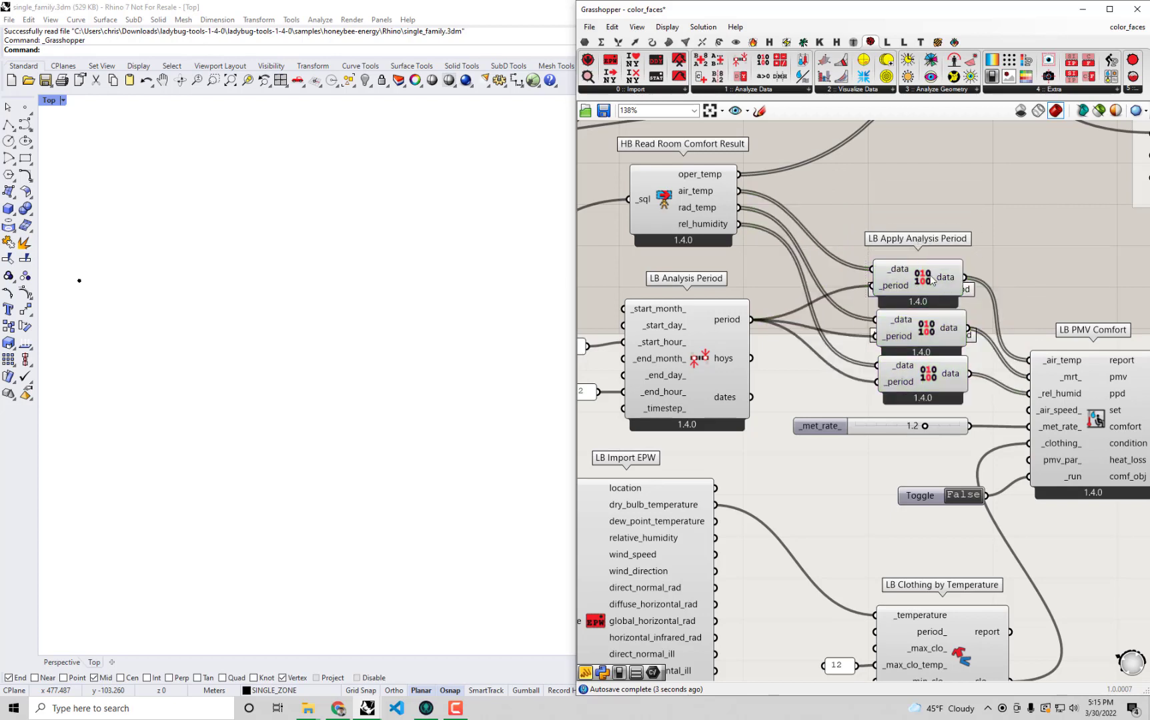
left_click_drag(934, 280, 930, 292)
left_click(923, 383)
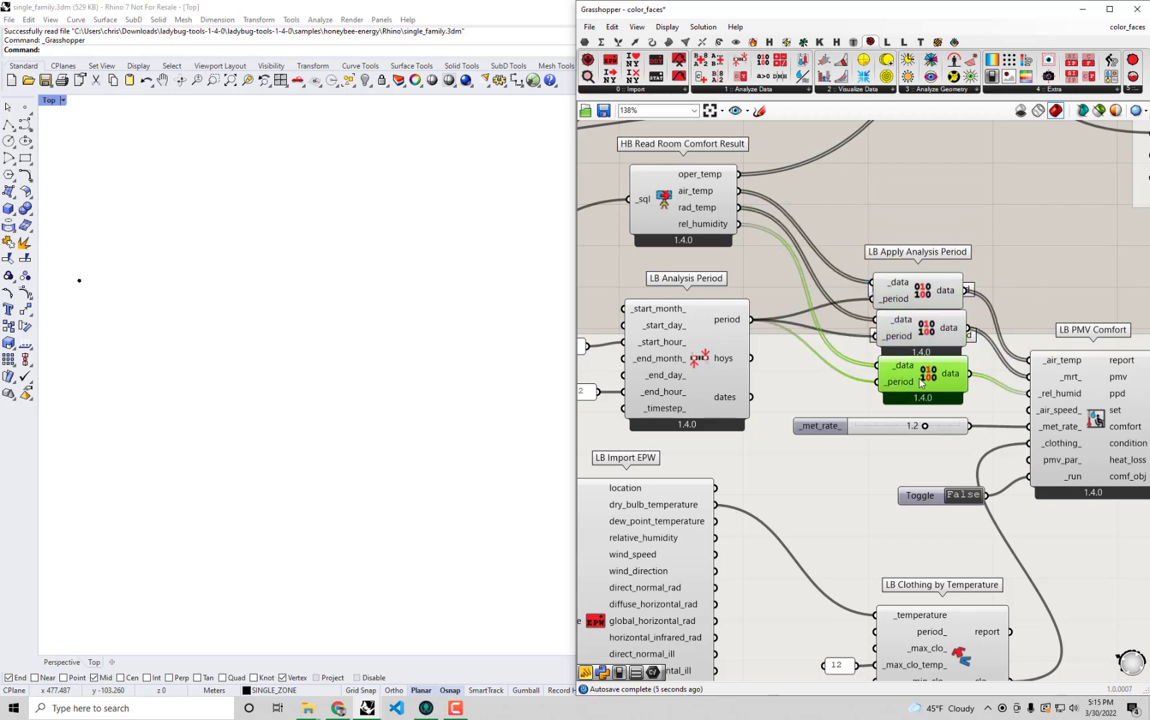
left_click_drag(923, 383, 920, 375)
left_click_drag(989, 221, 885, 381)
right_click_drag(923, 298, 945, 266)
scroll(946, 266, "down", 2)
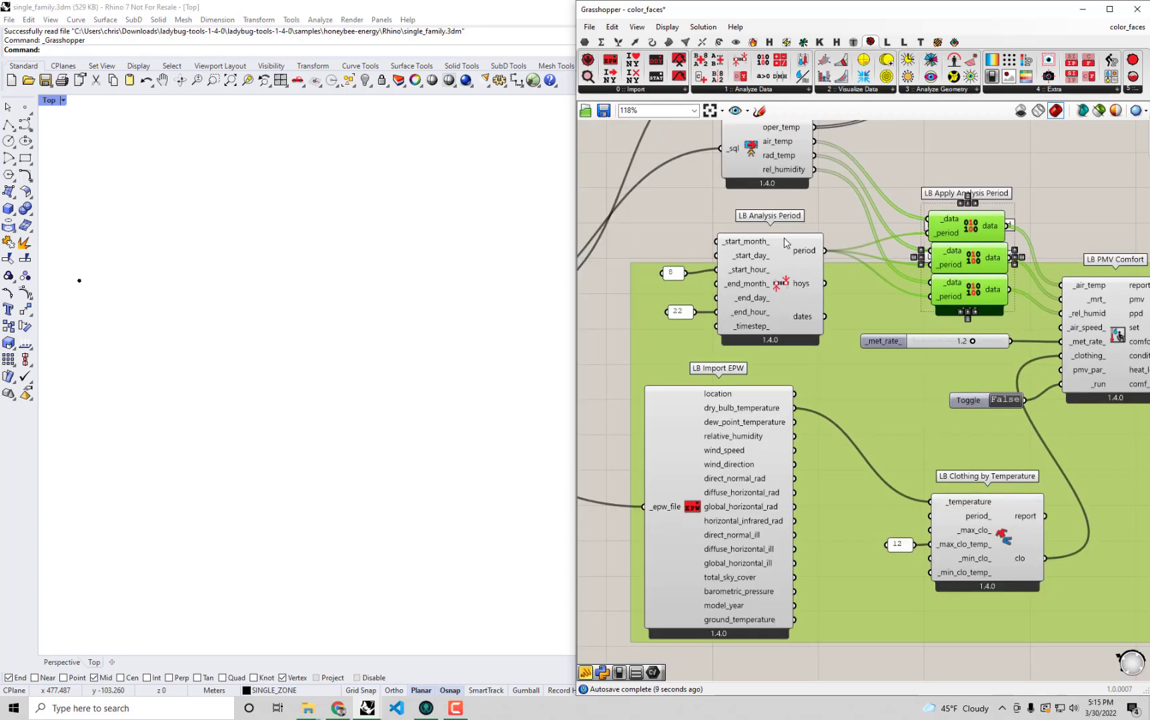
Add LB Analysis Period, its 8 and 22 hour panels and the three LB Apply Analysis Period components to the comfort group.
left_click_drag(826, 200, 666, 340, "shift")
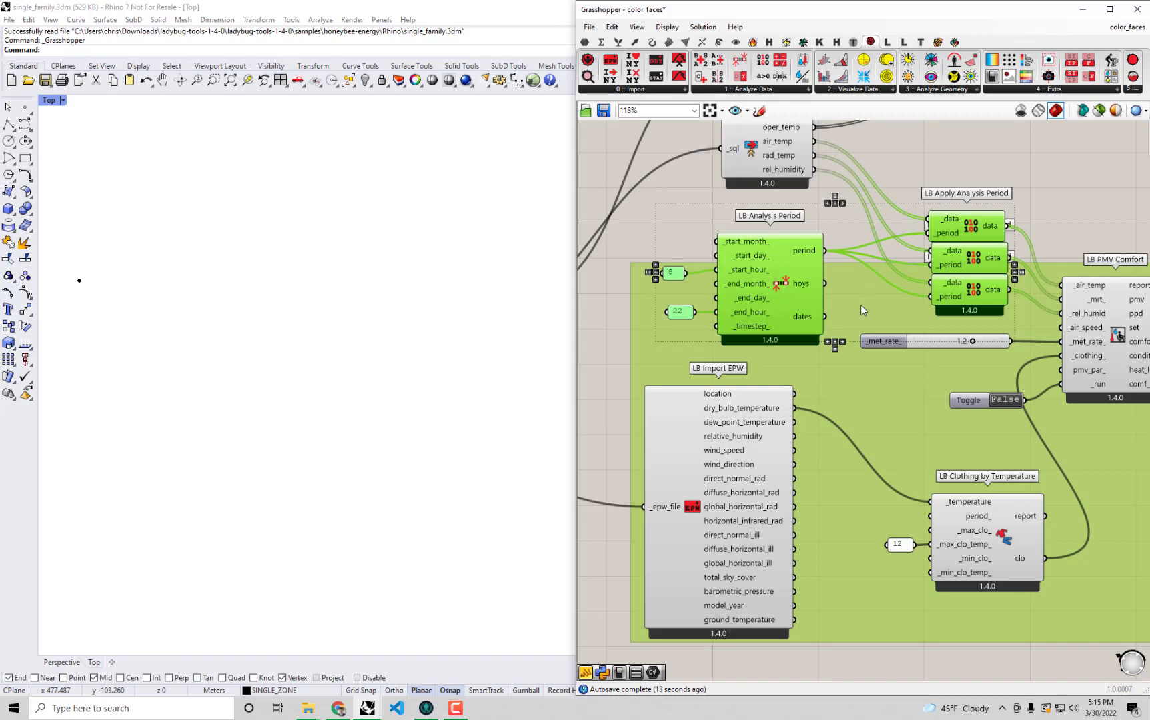
right_click(877, 302)
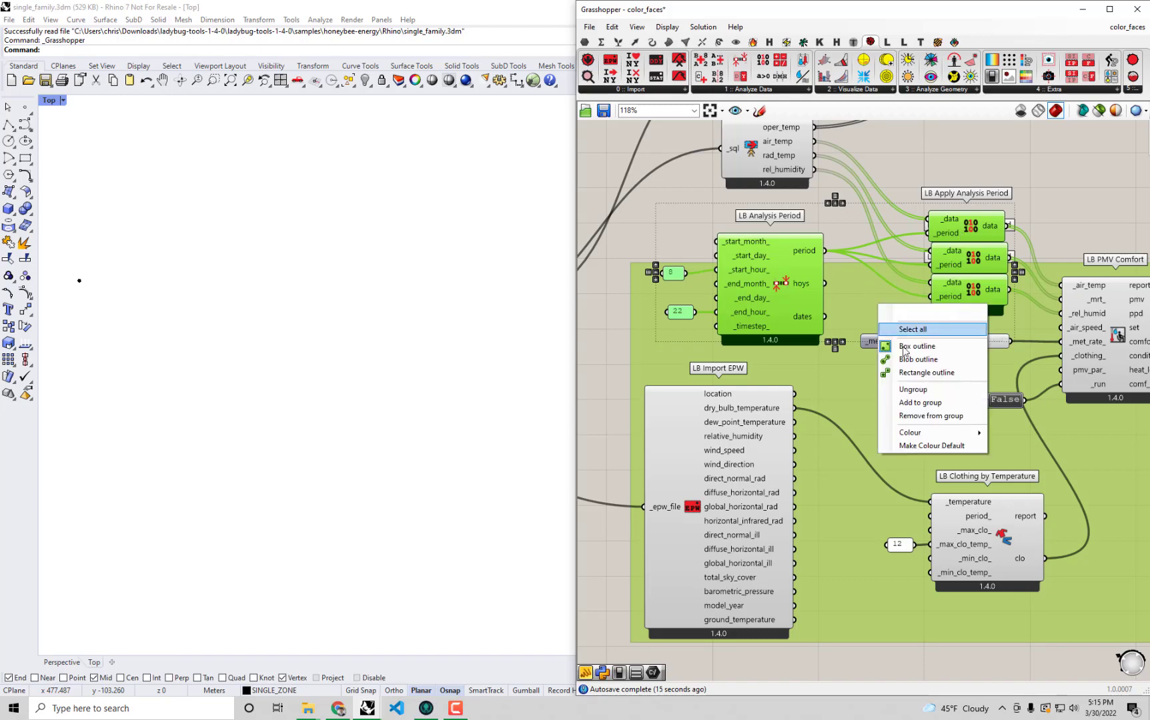
left_click(912, 398)
scroll(912, 399, "down", 3)
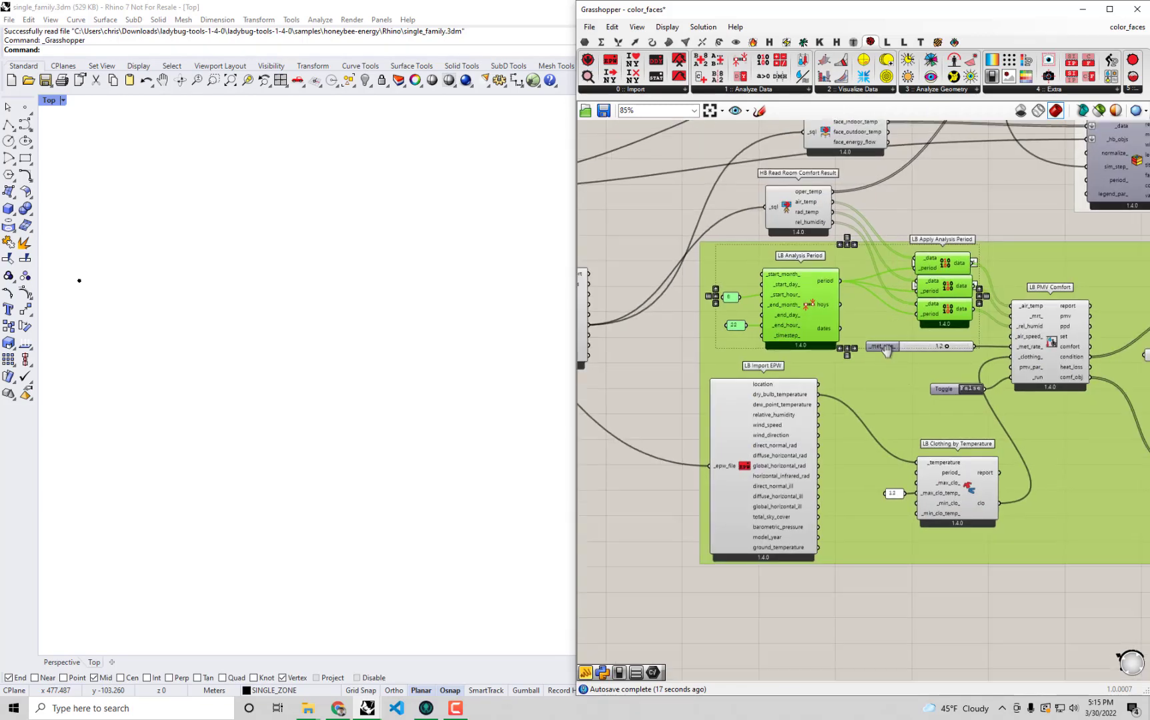
right_click_drag(1023, 381, 1039, 402)
left_click_drag(1039, 402, 1067, 390)
left_click(961, 184)
Connect the LB Analysis Period output to period_ of LB Clothing by Temperature and set the PMV run toggle to True.
right_click_drag(902, 259, 872, 269)
scroll(937, 299, "up", 1)
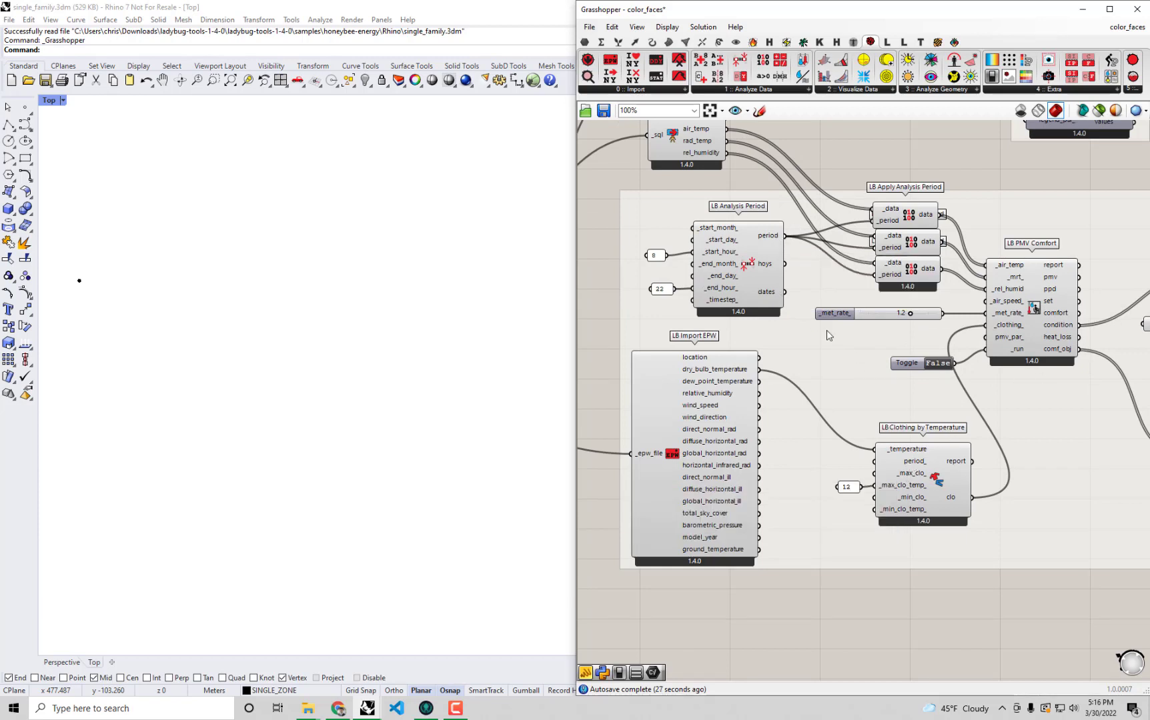
scroll(887, 465, "up", 2)
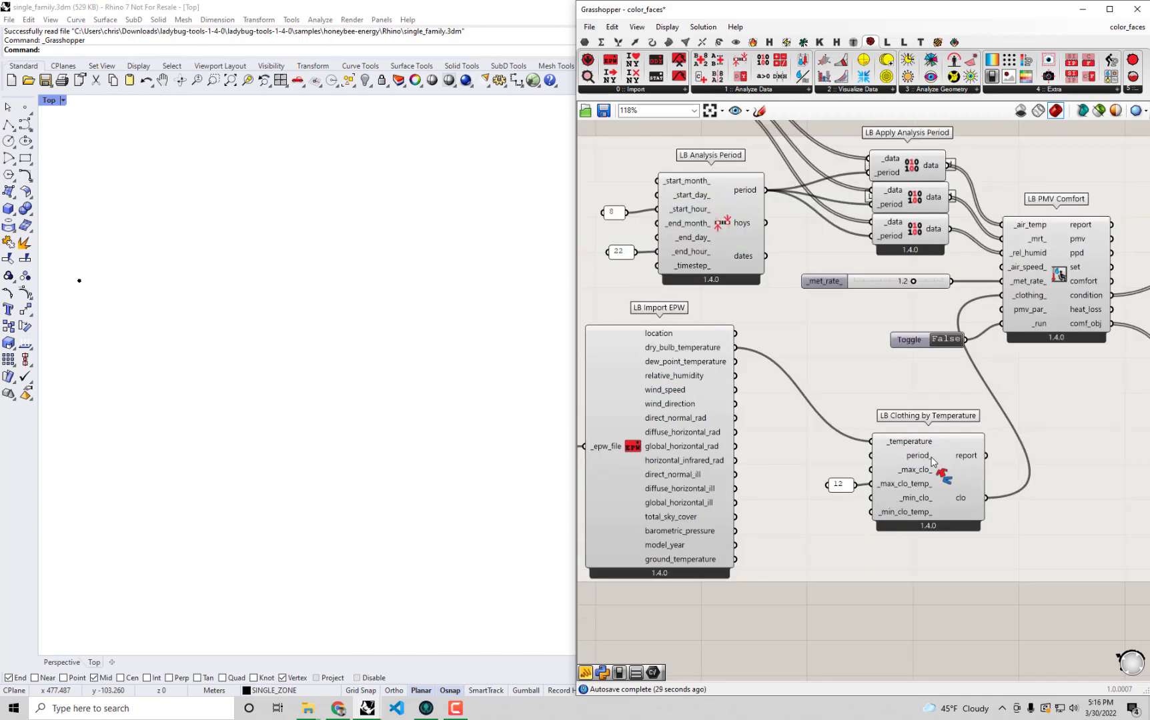
left_click(911, 165)
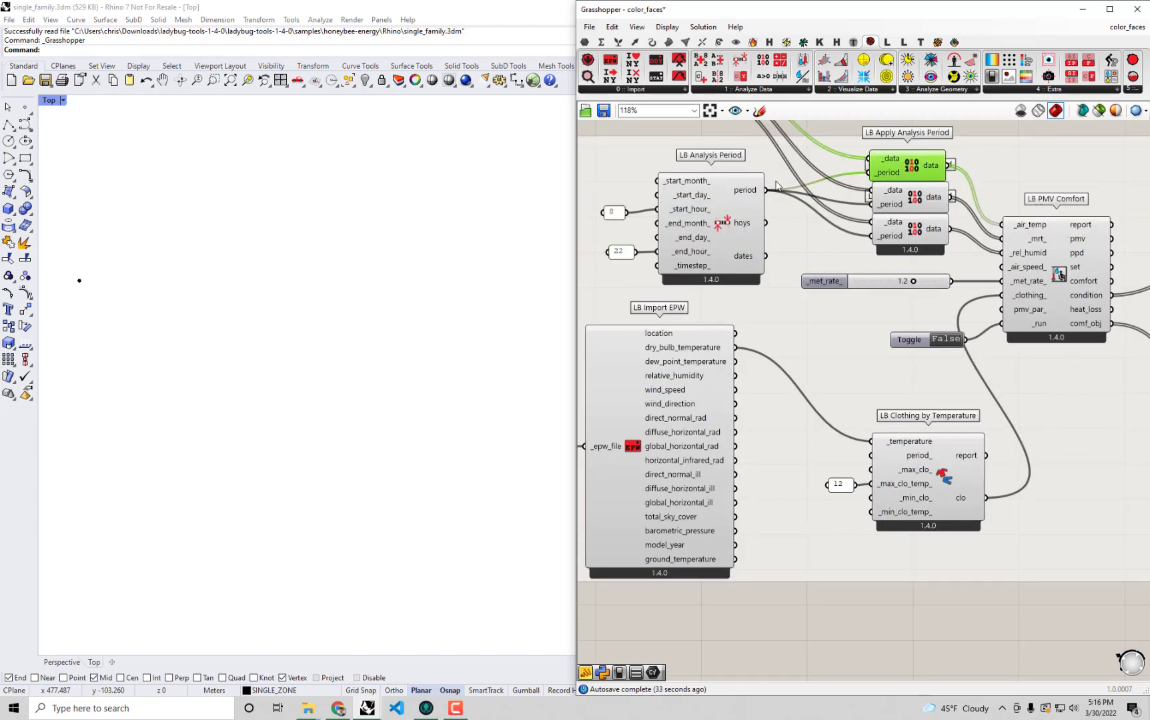
left_click_drag(767, 194, 872, 457)
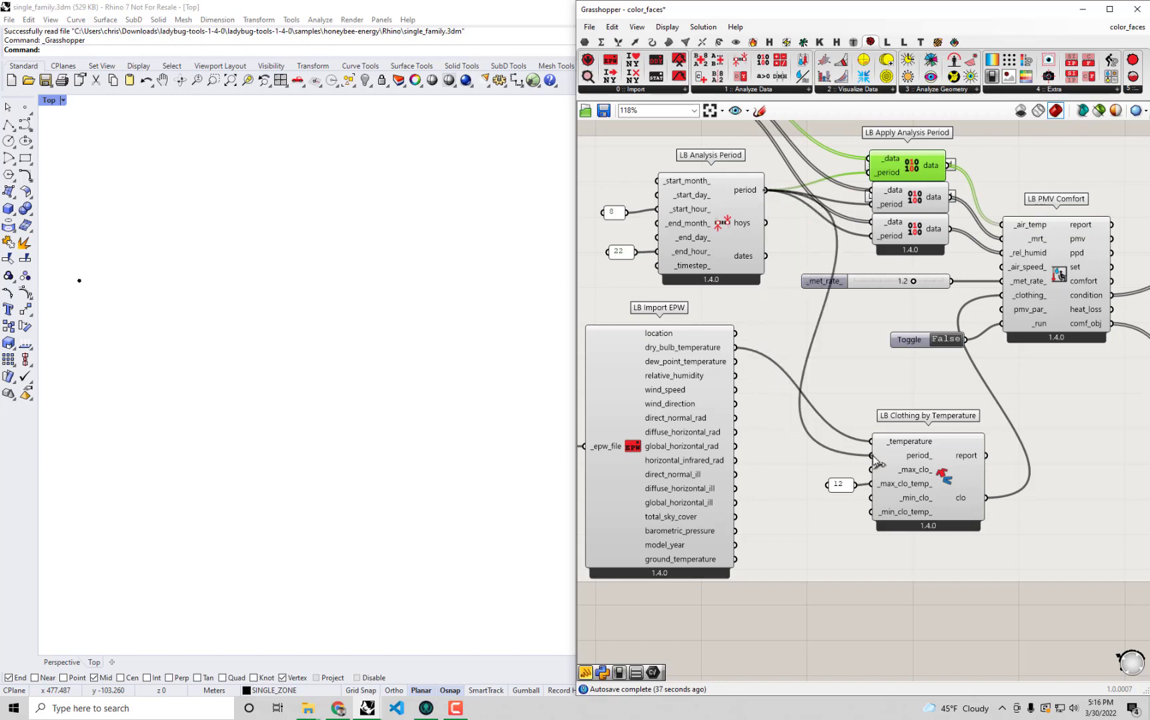
right_click_drag(967, 417, 942, 437)
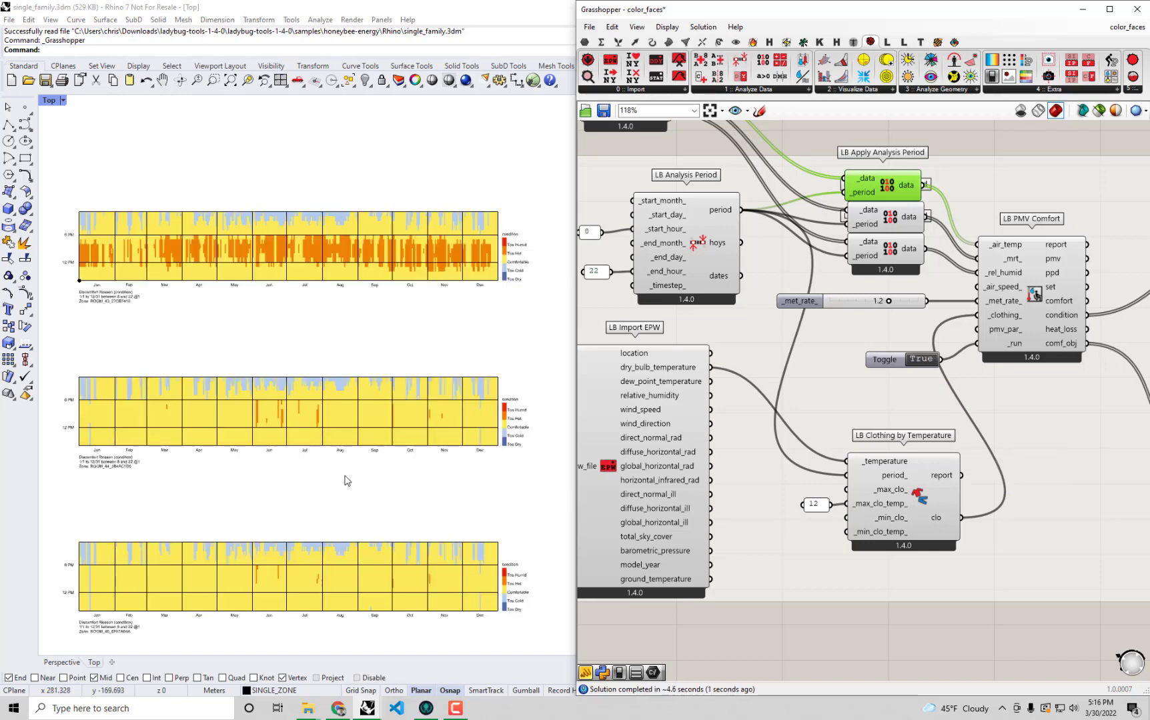
Examine the hourly discomfort condition plots for the rooms in Rhino's Top viewport.
right_click_drag(346, 479, 404, 484)
scroll(128, 243, "up", 10)
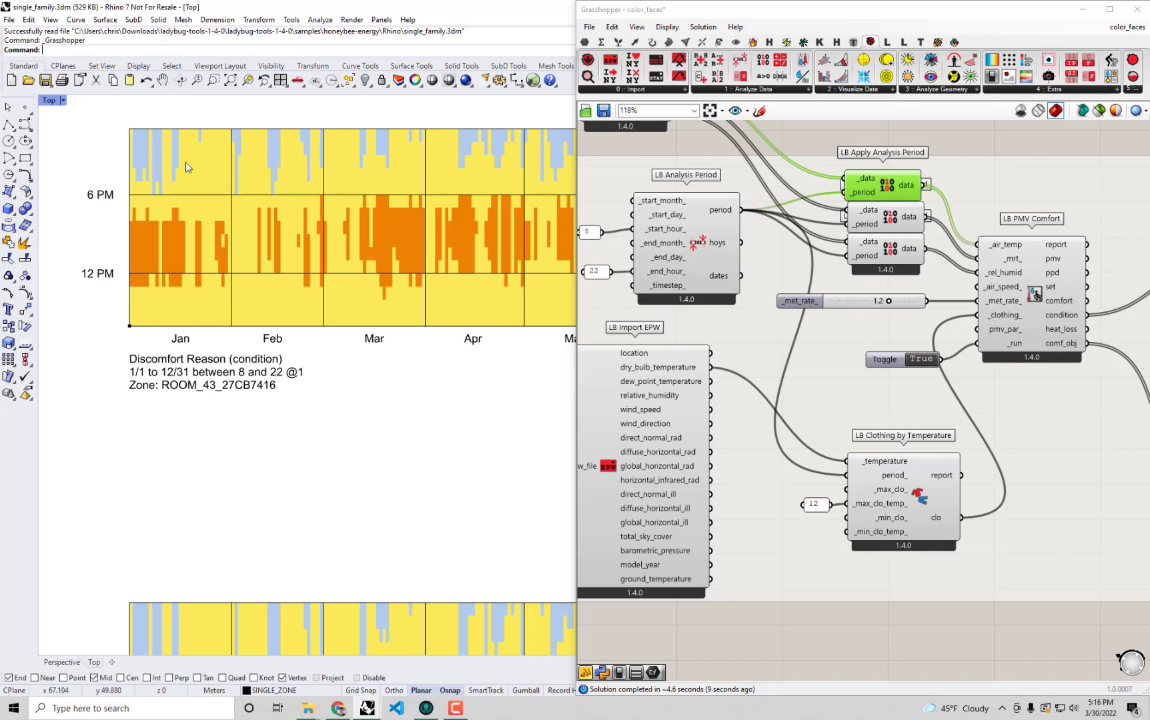
scroll(184, 161, "down", 3)
right_click_drag(374, 241, 280, 228)
scroll(233, 239, "down", 4)
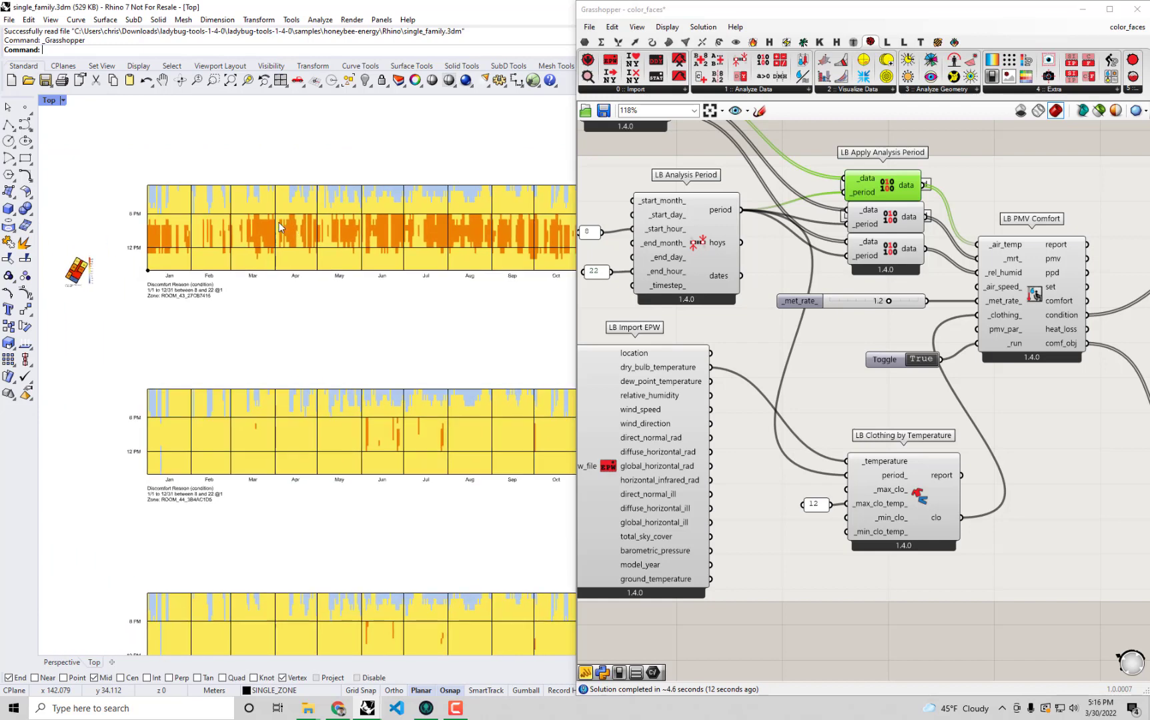
Switch from the Top viewport to a maximised Perspective viewport and inspect the coloured room model.
double_click(50, 101)
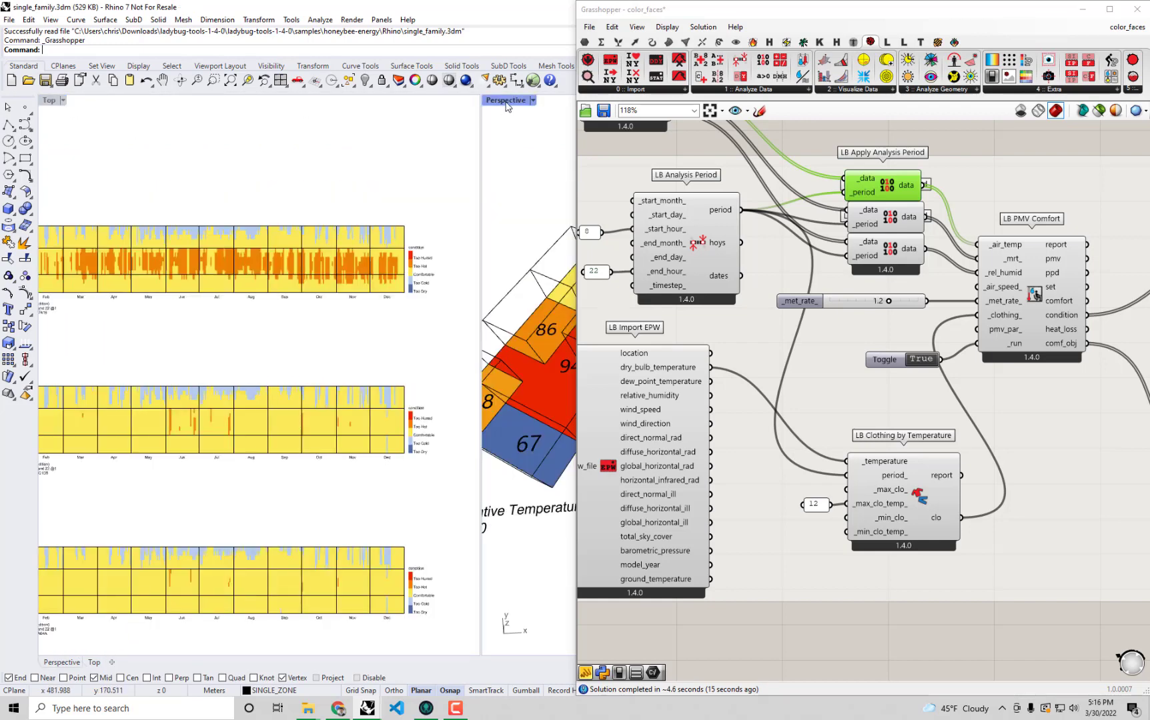
double_click(505, 96)
scroll(355, 310, "up", 2)
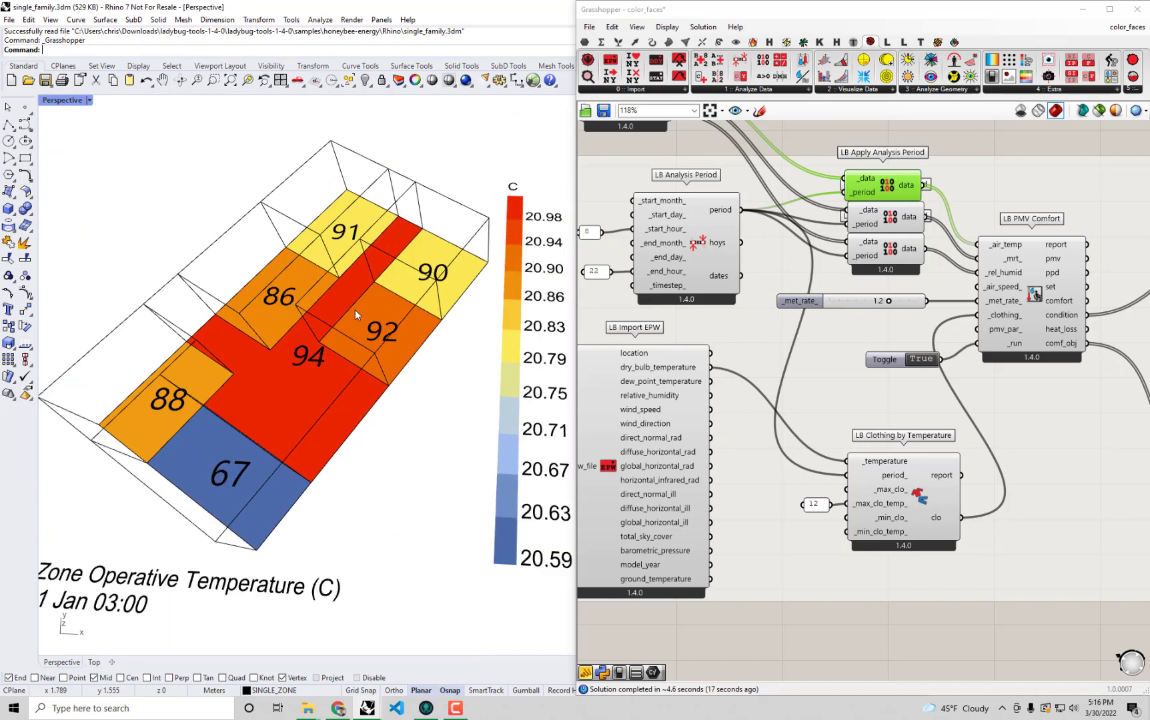
scroll(355, 310, "down", 2)
right_click_drag(339, 364, 362, 358, "shift")
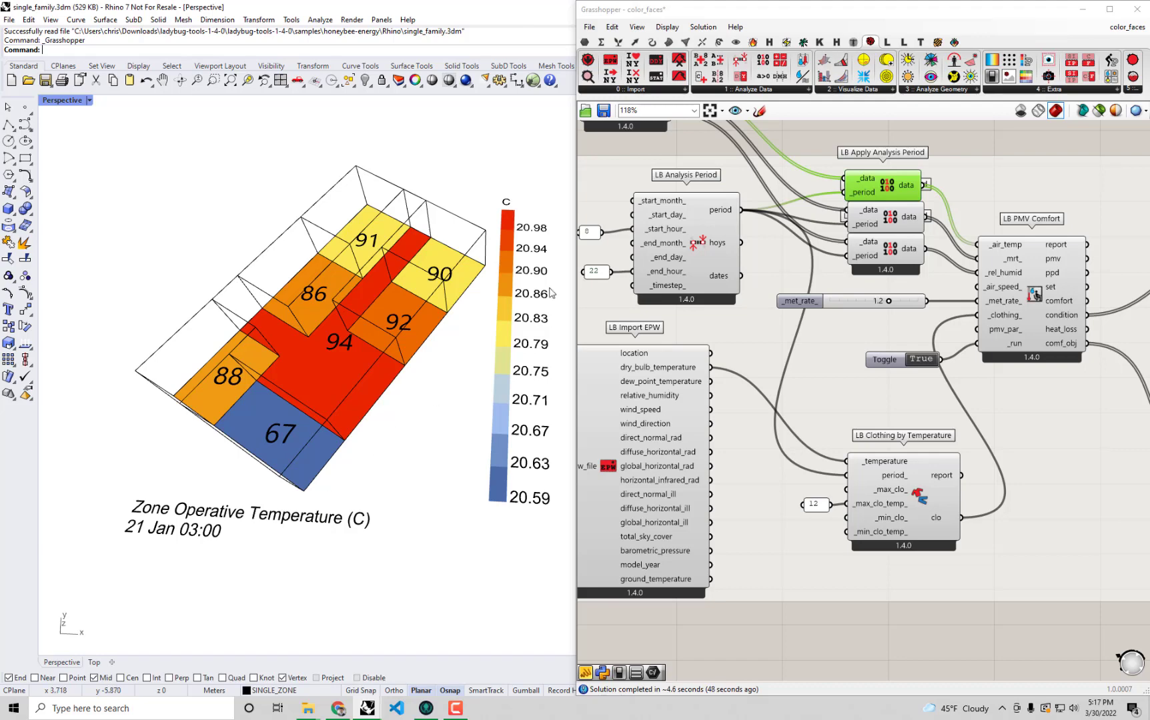
Maximise the Grasshopper window, review the whole color_faces definition and switch to the Creating_construction_sets definition.
double_click(746, 14)
scroll(509, 223, "down", 6)
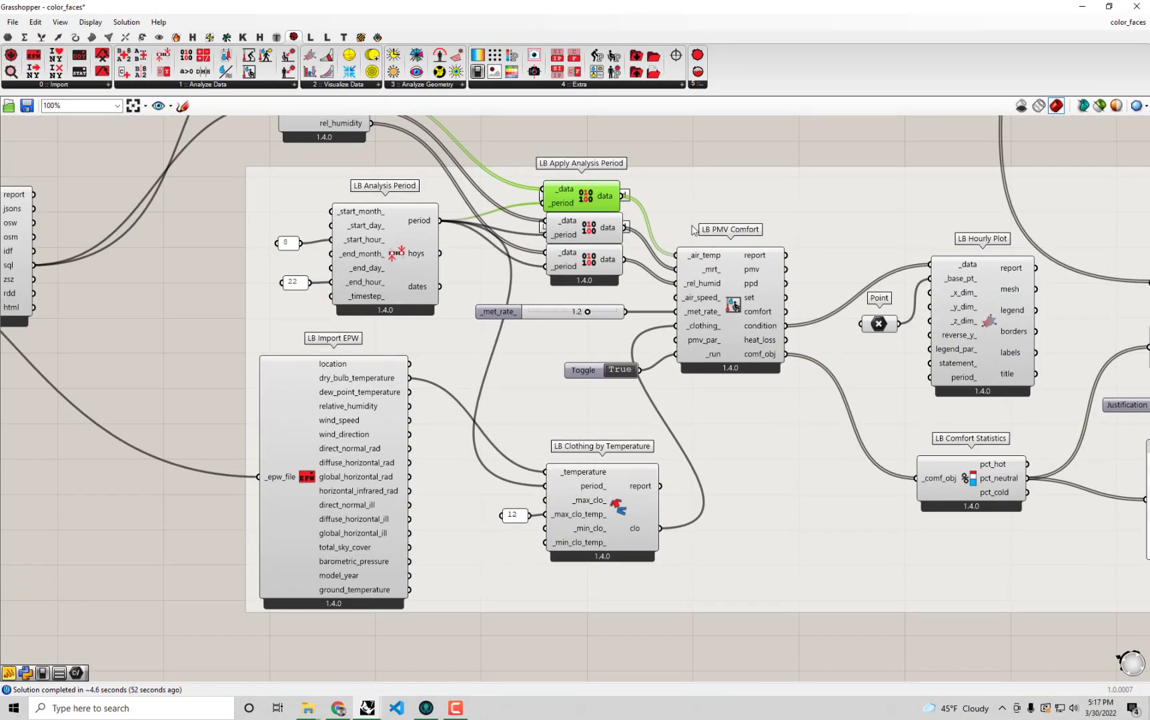
right_click_drag(482, 375, 642, 408)
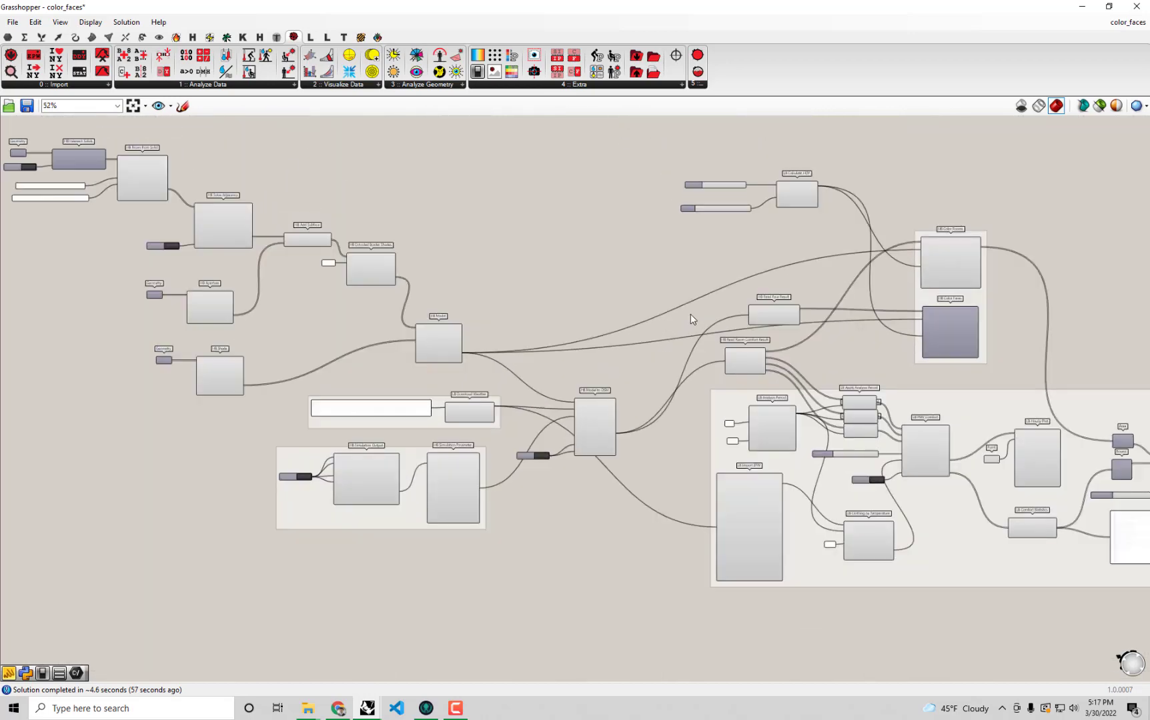
scroll(689, 314, "up", 3)
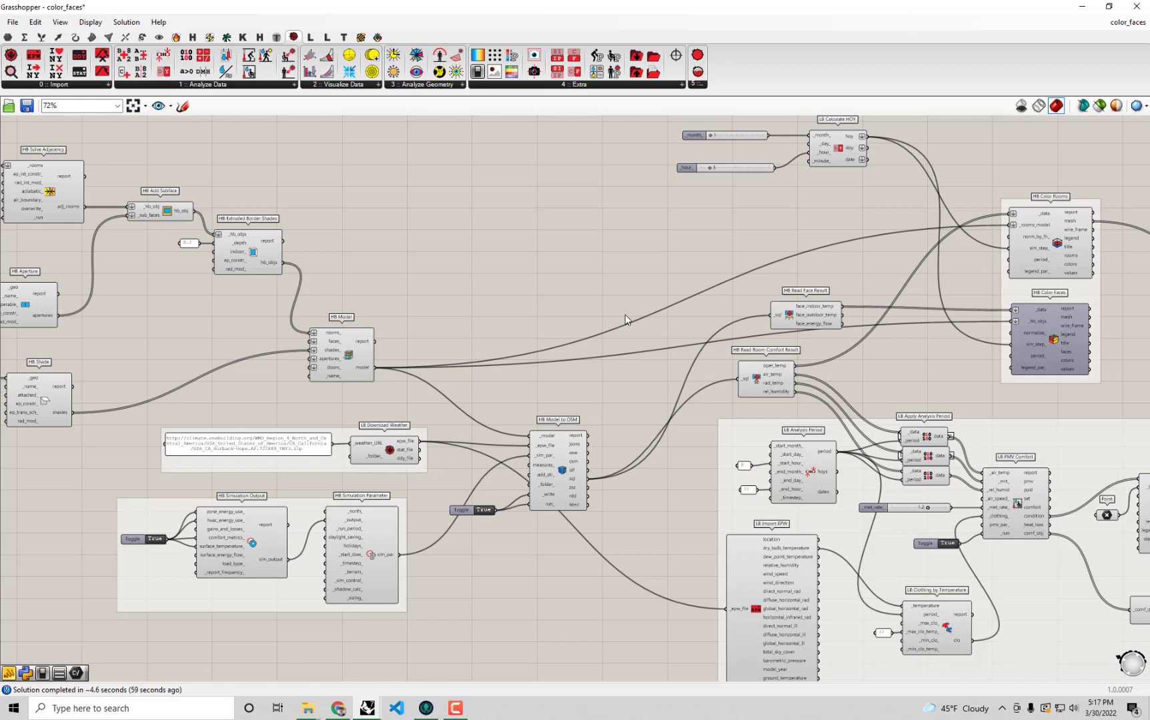
scroll(626, 319, "down", 1)
right_click_drag(553, 288, 644, 331)
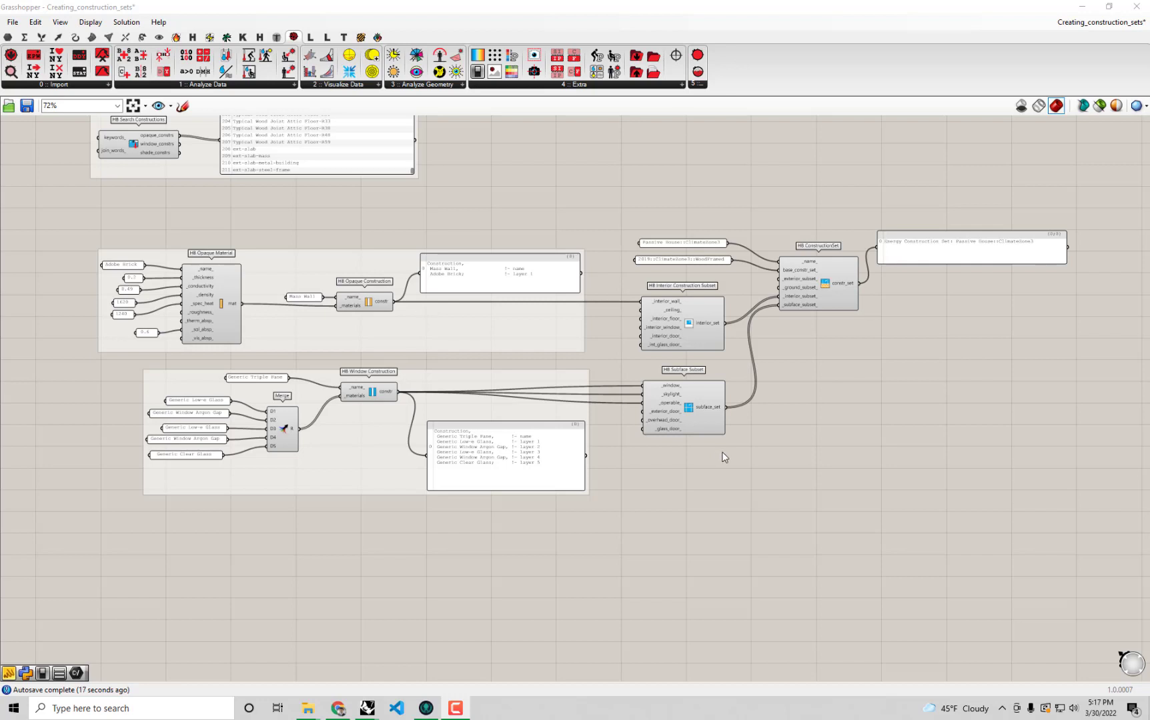
Review the material, construction and subset components that feed HB ConstructionSet.
left_click_drag(860, 523, 60, 201)
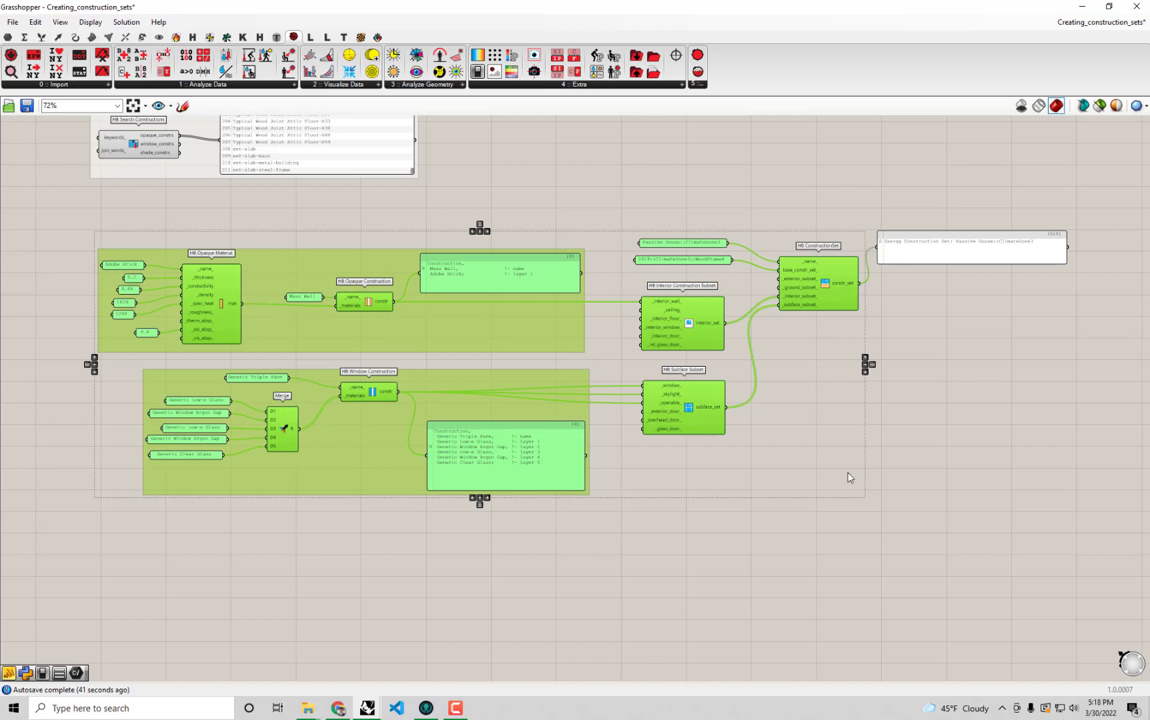
left_click_drag(867, 561, 70, 189)
left_click(785, 390)
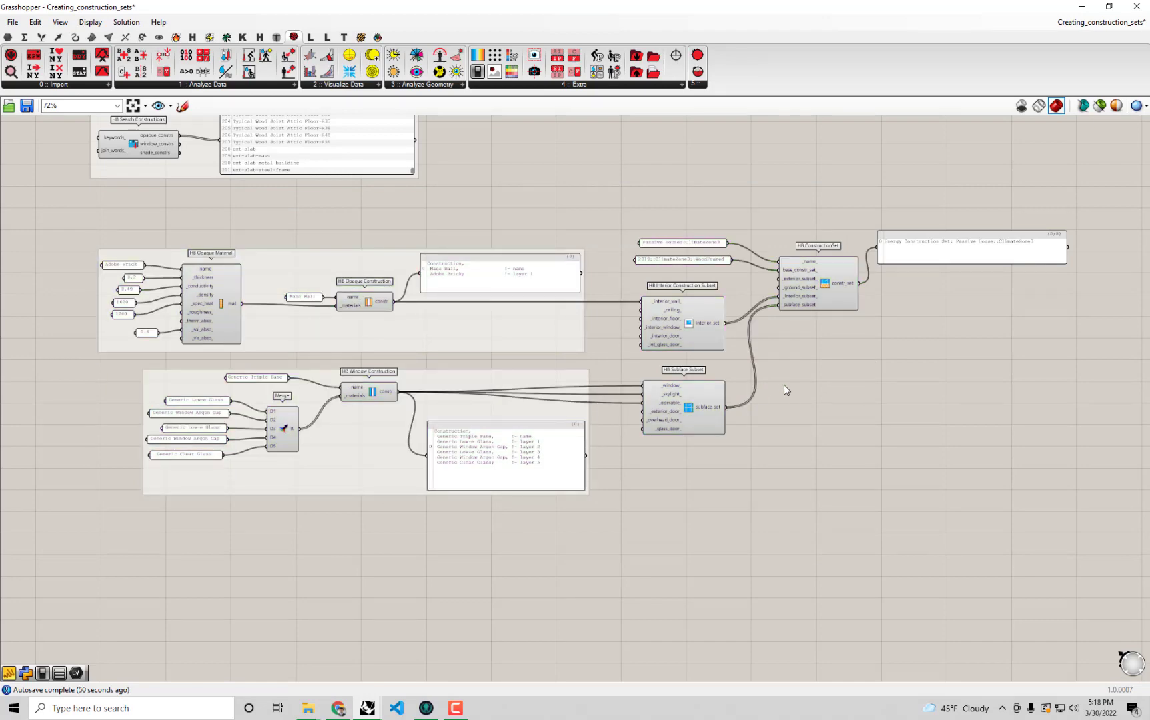
scroll(793, 373, "up", 5)
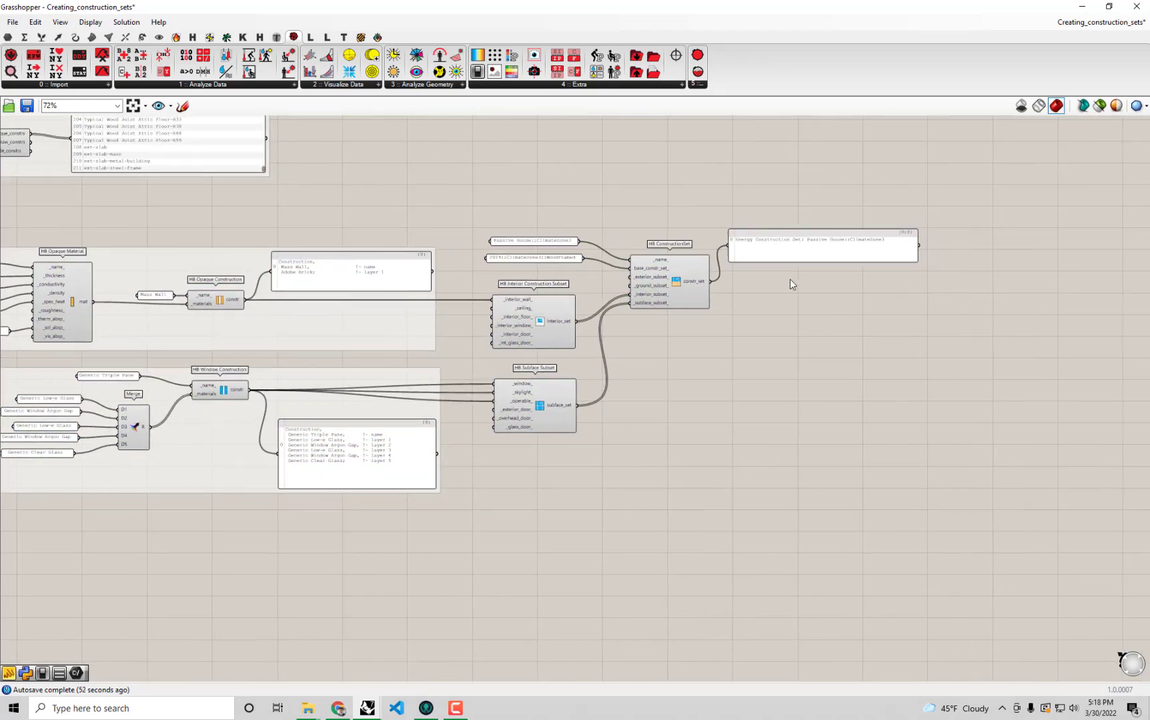
right_click_drag(770, 285, 636, 288)
scroll(380, 276, "up", 1)
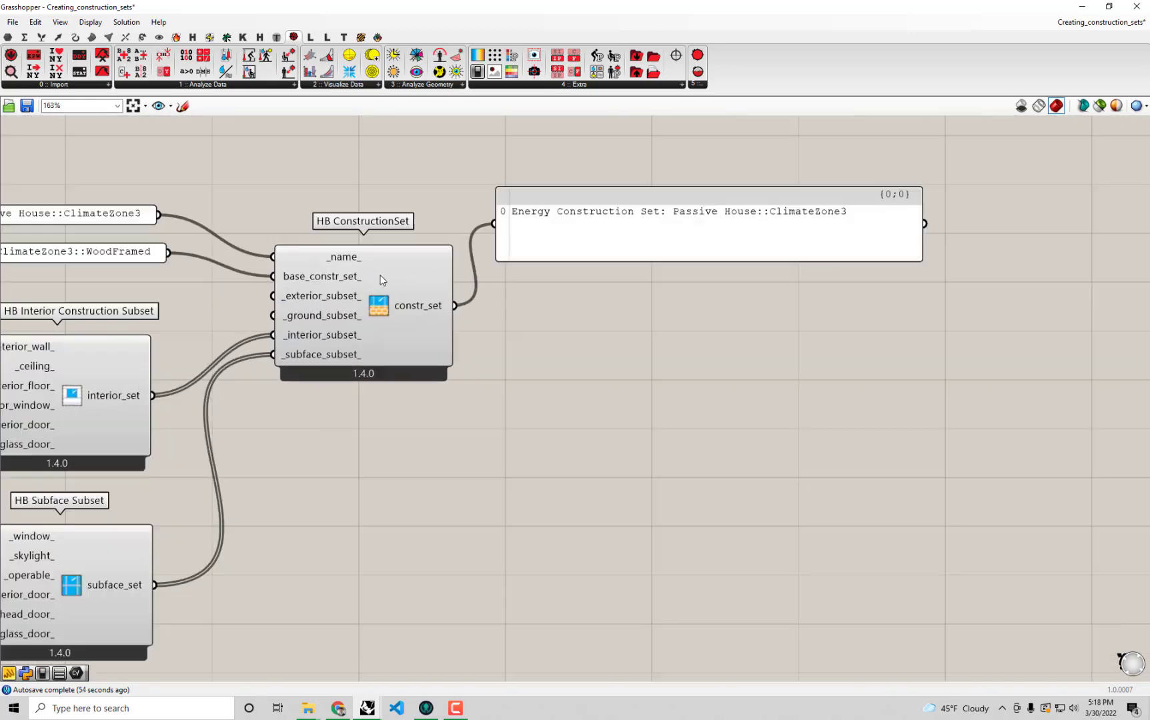
Place an HB Object to String component beside HB ConstructionSet and connect constr_set to its _hb_obj input.
left_click_drag(785, 243, 816, 224)
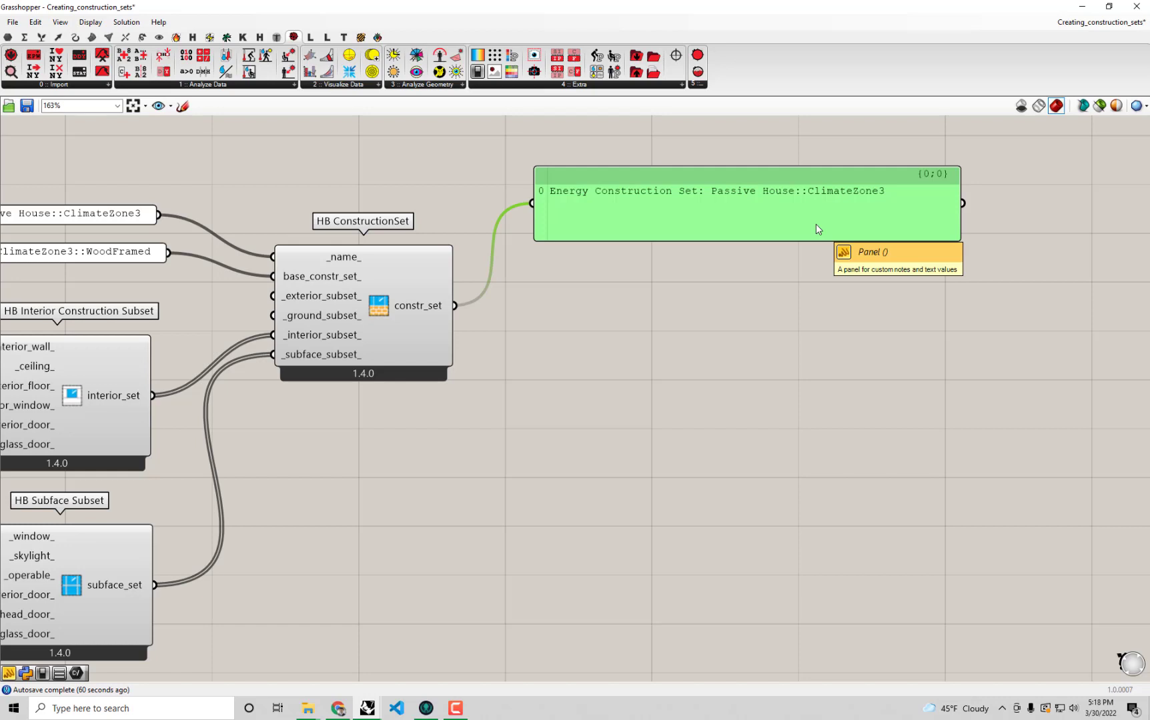
left_click(361, 38)
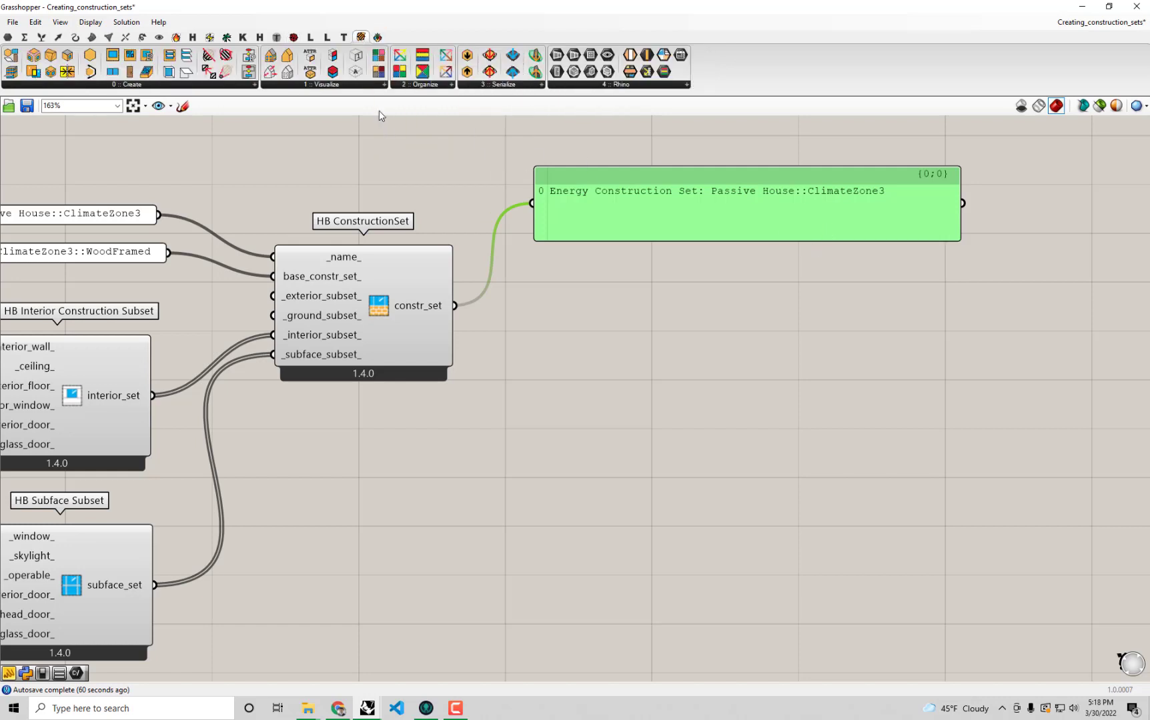
left_click(488, 87)
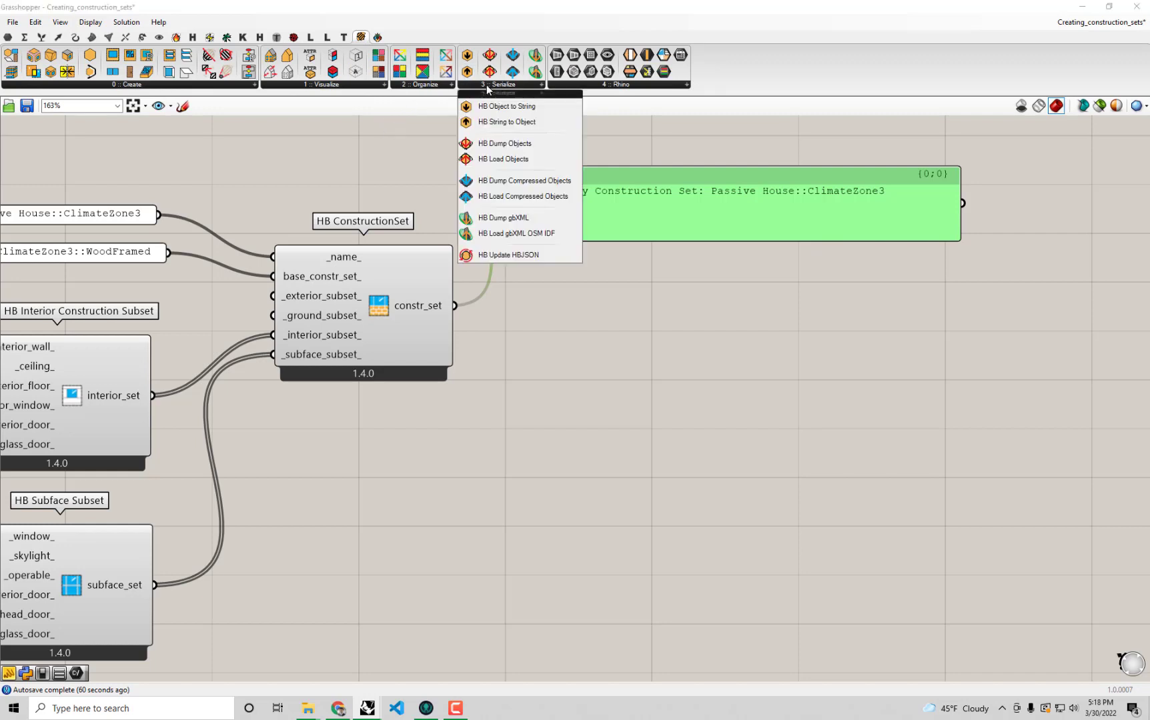
left_click(532, 108)
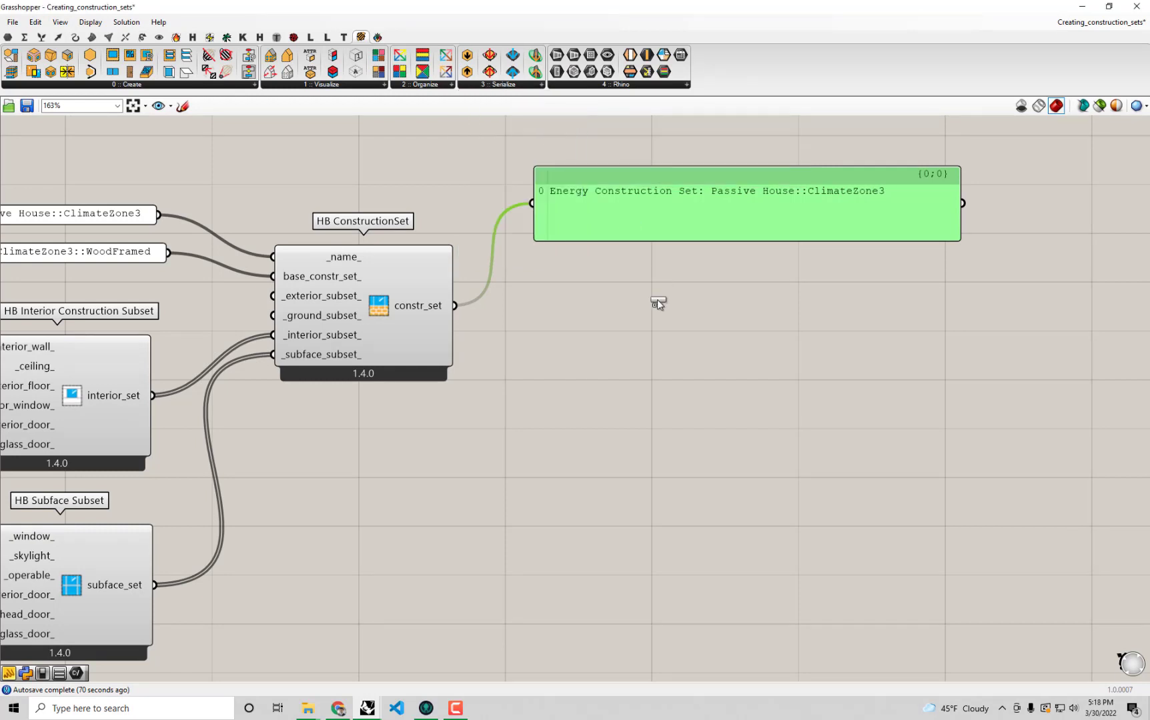
left_click(671, 404)
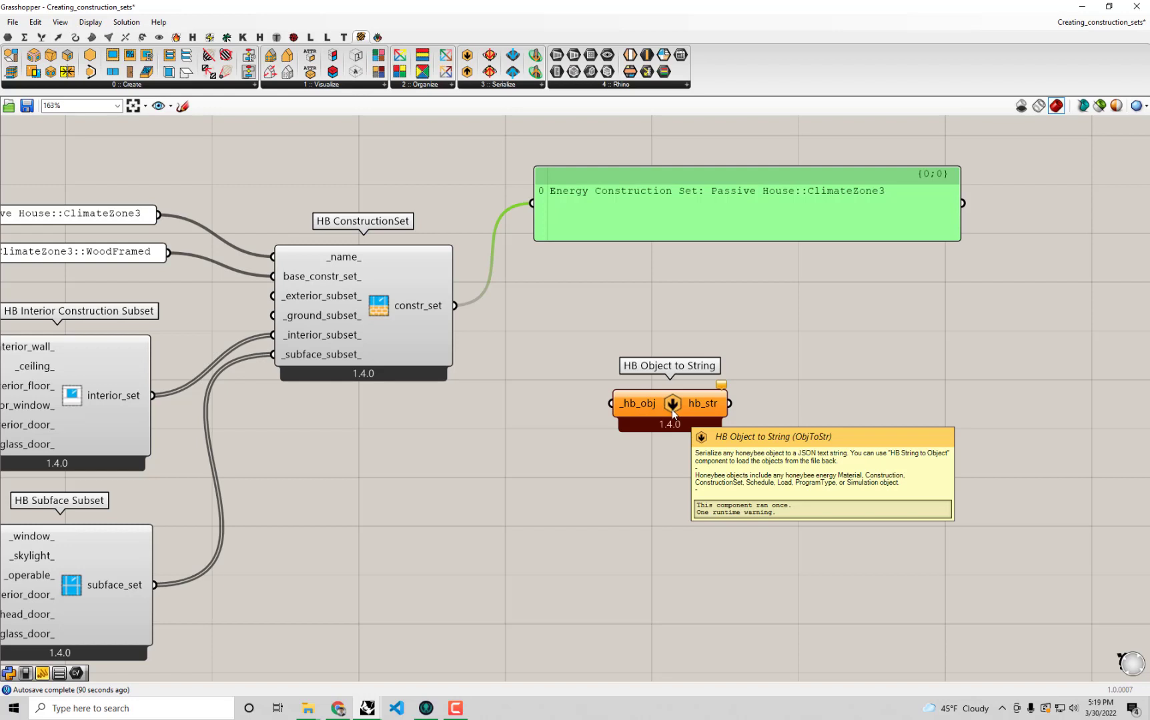
left_click_drag(453, 306, 648, 415)
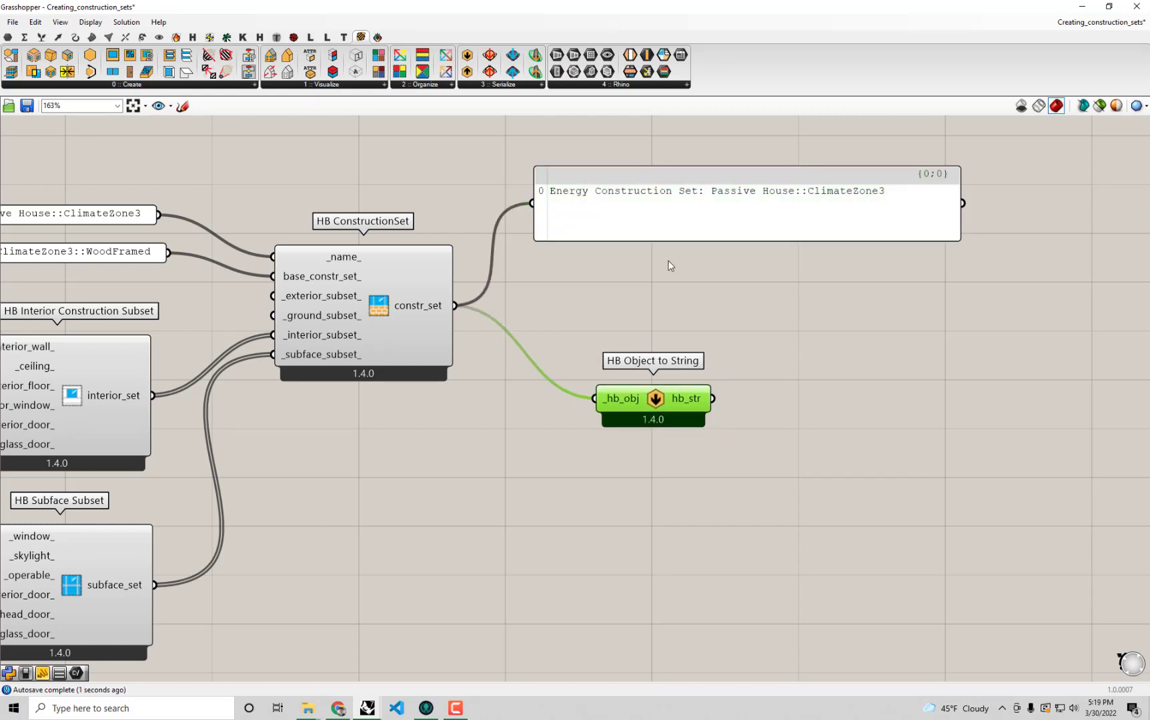
Duplicate the construction set's text panel, feed the copy from hb_str of HB Object to String and enlarge it.
left_click(675, 223)
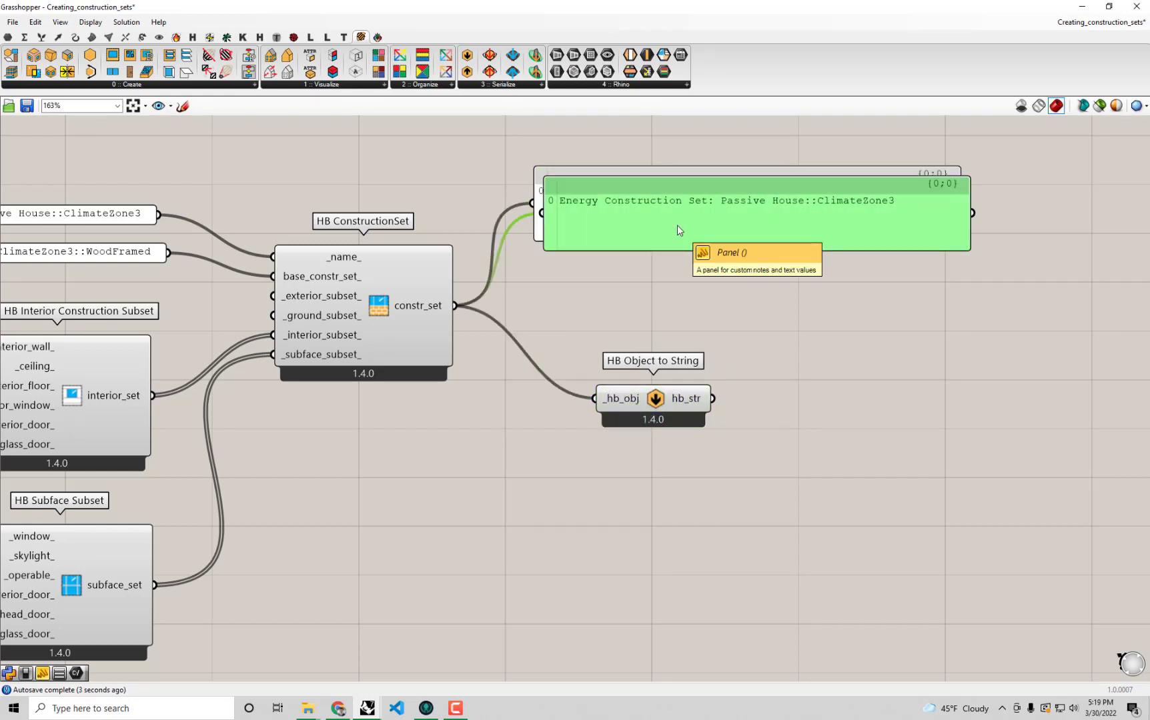
left_click_drag(678, 225, 864, 360, "alt")
right_click_drag(854, 375, 736, 376)
left_click_drag(562, 407, 614, 347)
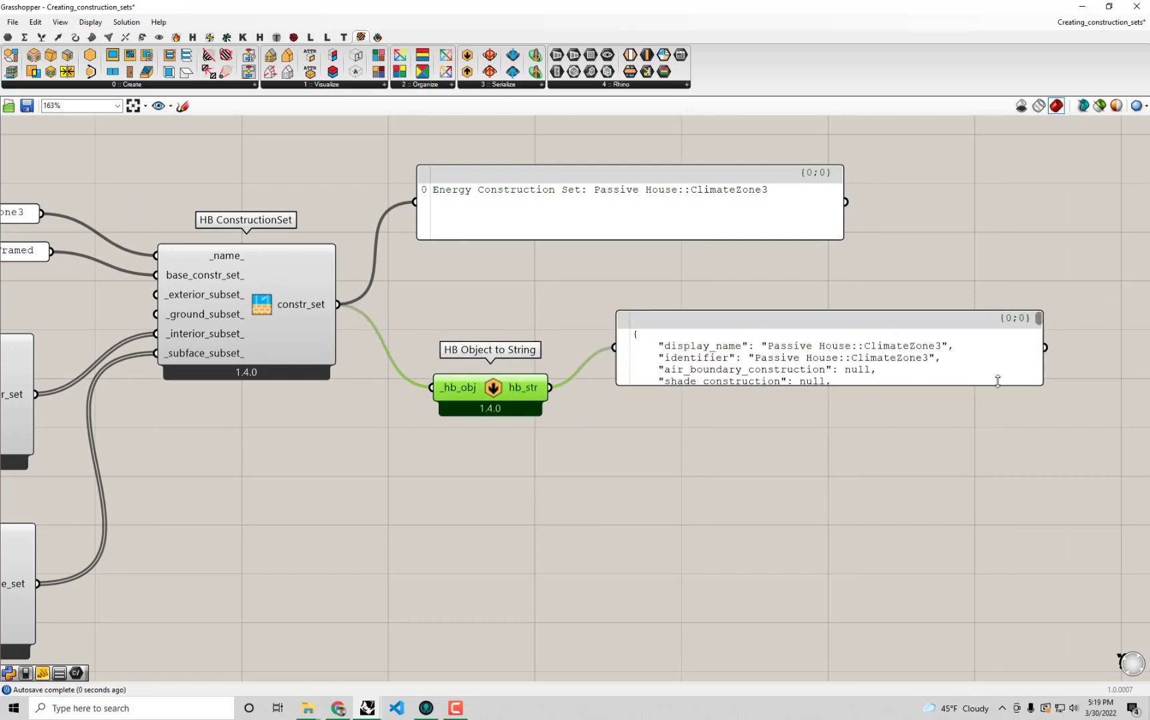
left_click_drag(999, 385, 1112, 635)
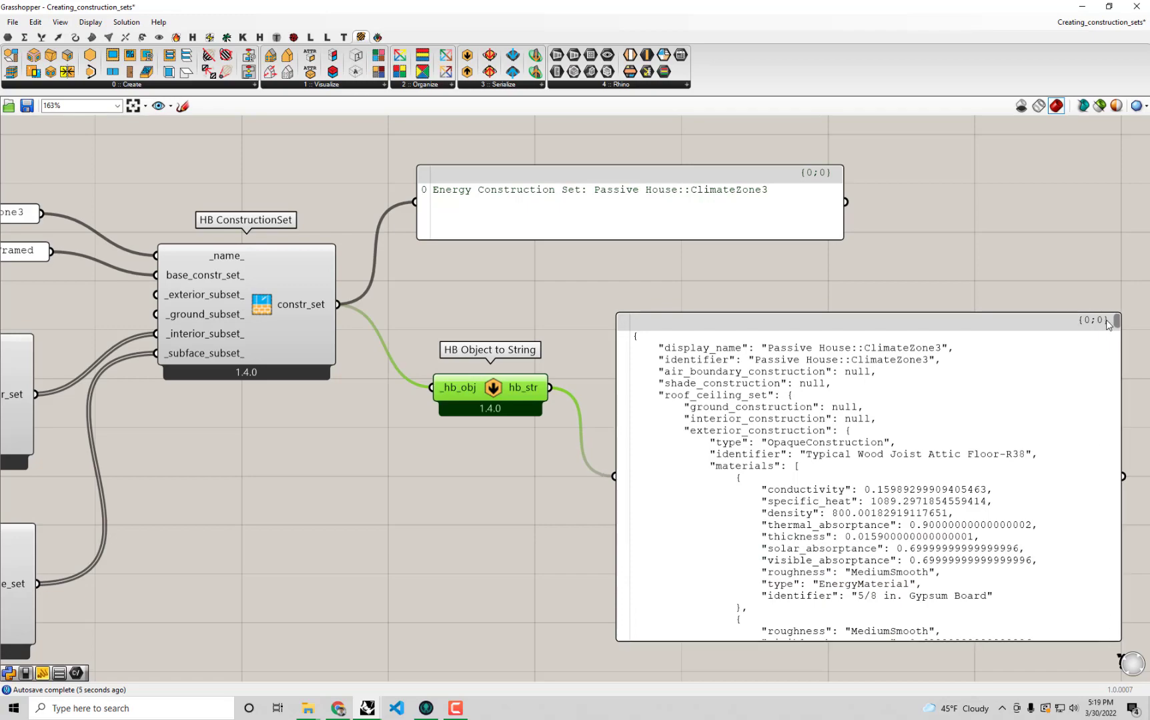
Skim the JSON text in the enlarged panel and move the panel farther away from HB Object to String.
mouse_move(1117, 321)
left_mouse_down()
mouse_move(1117, 472)
mouse_move(1113, 321)
left_mouse_up()
mouse_move(1116, 325)
left_mouse_down()
mouse_move(1123, 650)
mouse_move(1118, 313)
left_mouse_up()
left_click_drag(926, 418, 938, 399)
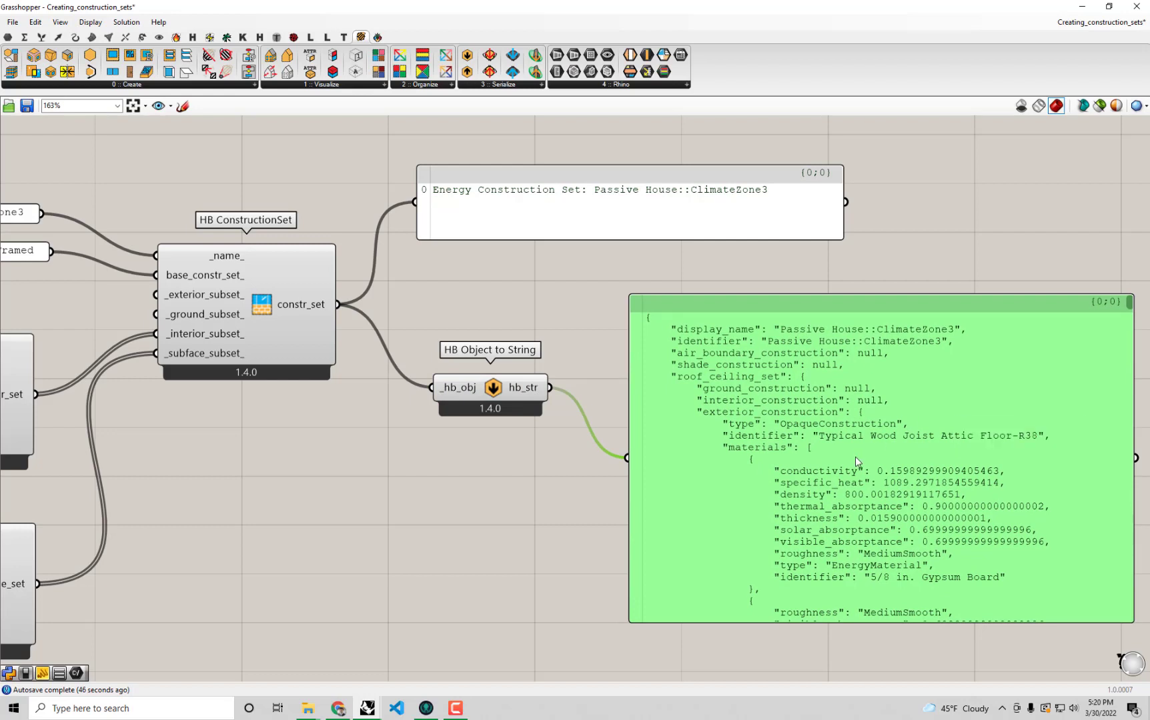
right_click_drag(854, 457, 736, 452)
left_click_drag(746, 461, 825, 430)
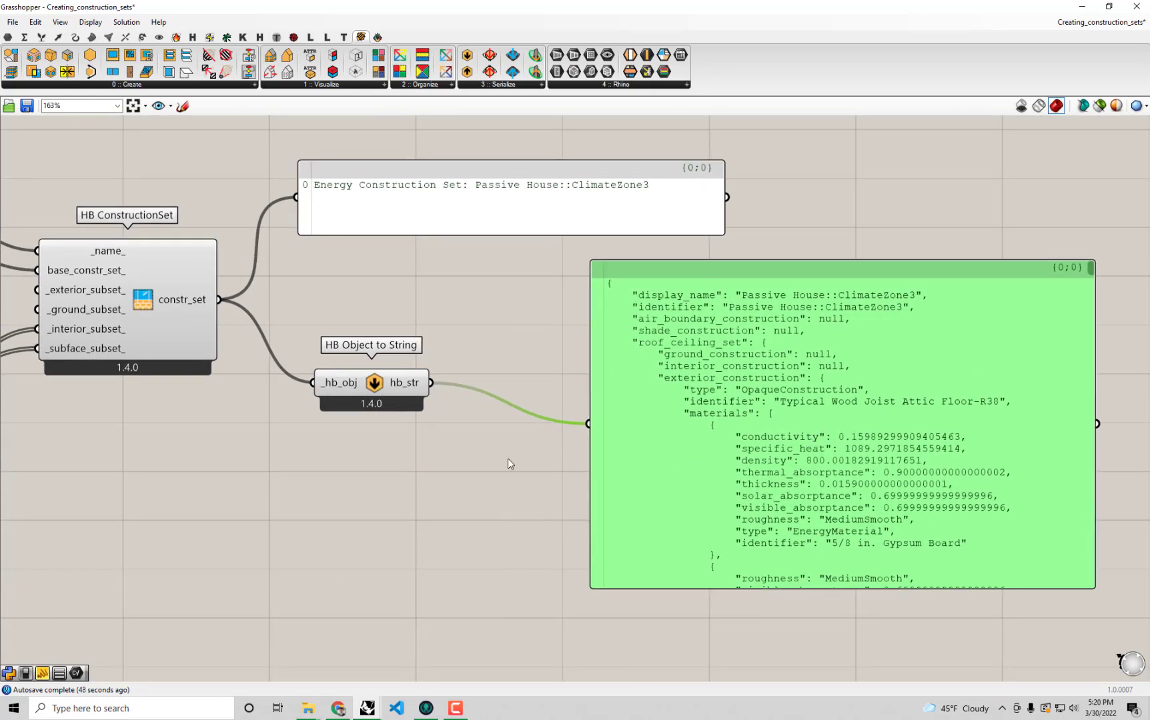
Place a Text parameter below HB Object to String and connect hb_str to its input.
double_click(480, 499)
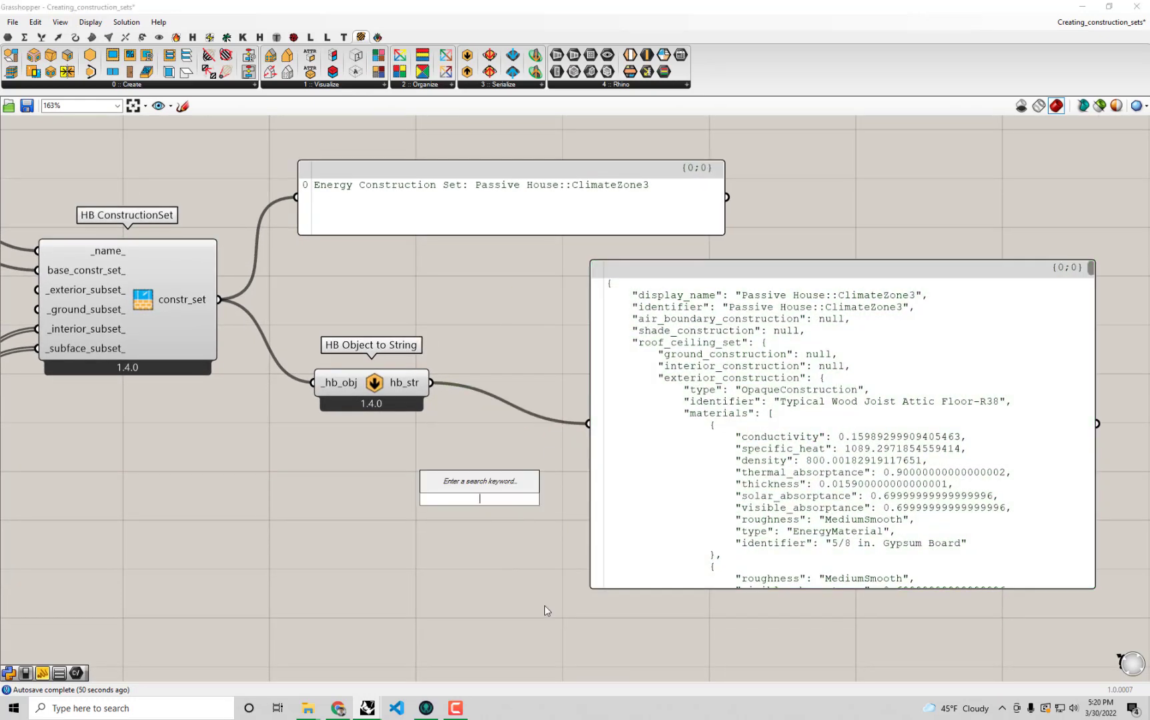
type("text")
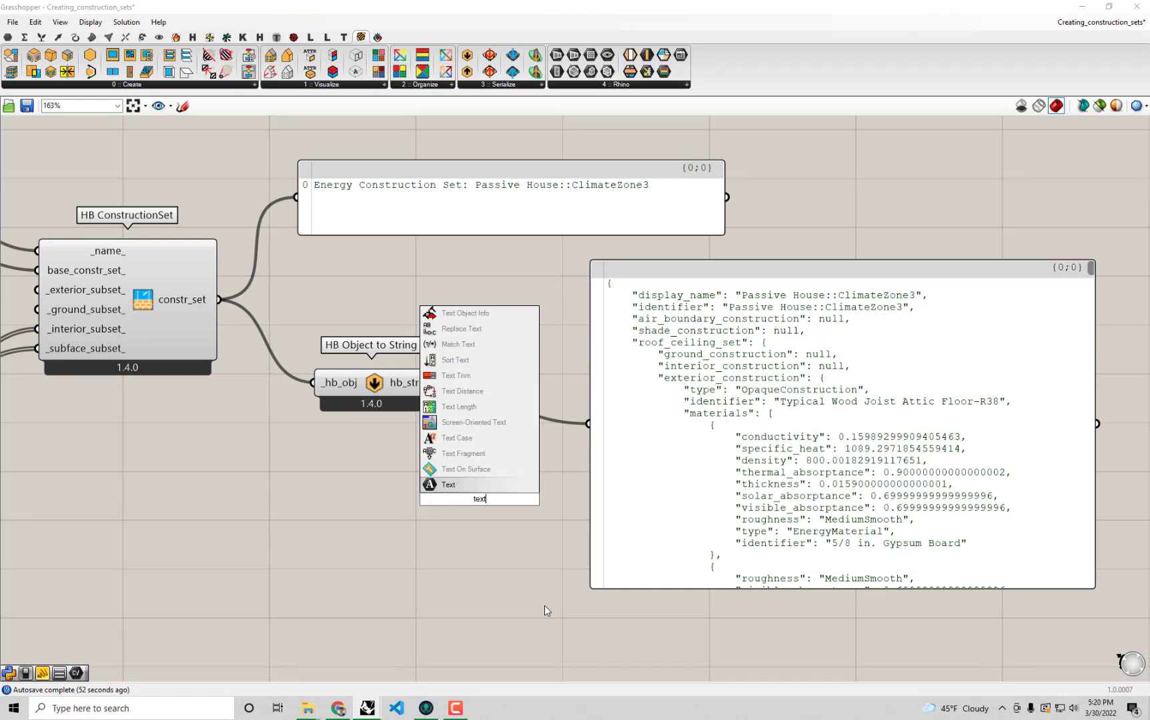
left_click(500, 487)
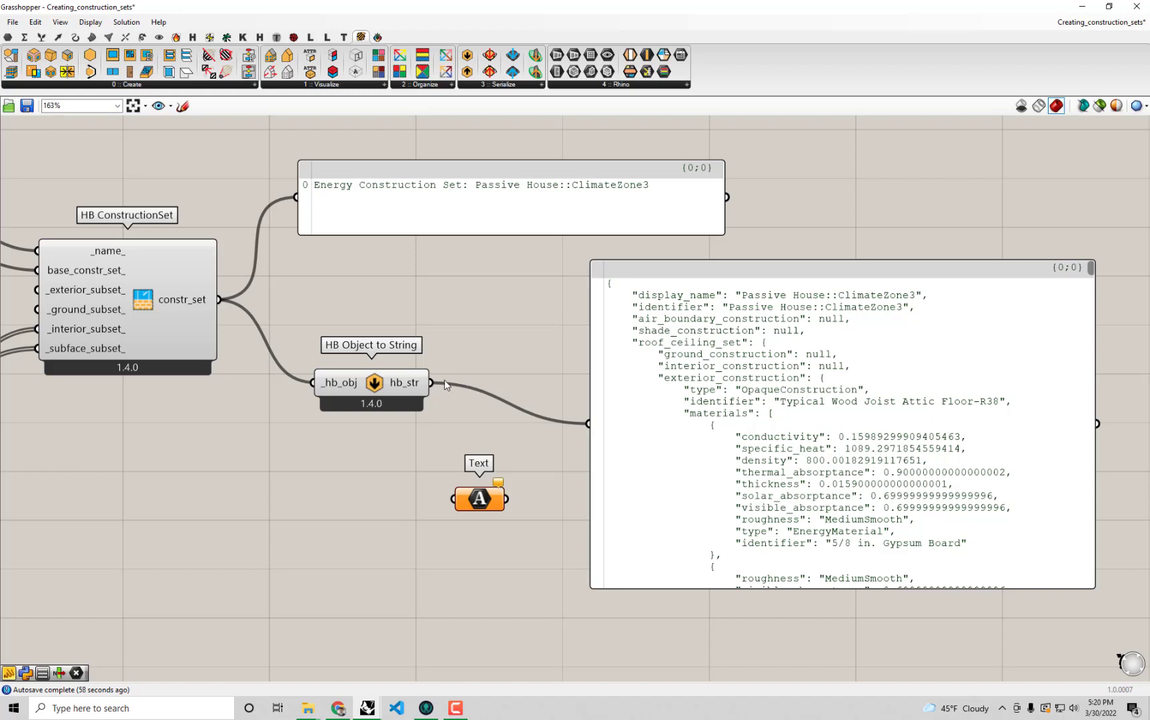
left_click_drag(431, 383, 452, 499)
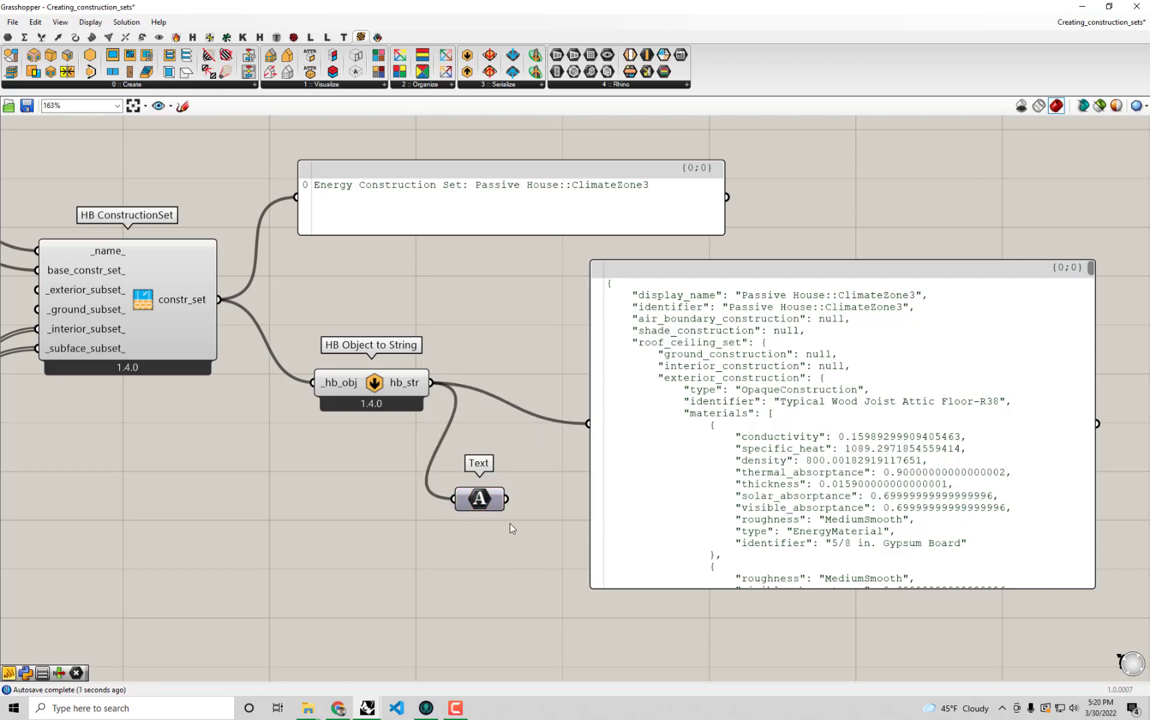
Internalise the JSON data in the Text parameter and feed the large text panel from the Text output instead of hb_str.
right_click(475, 501)
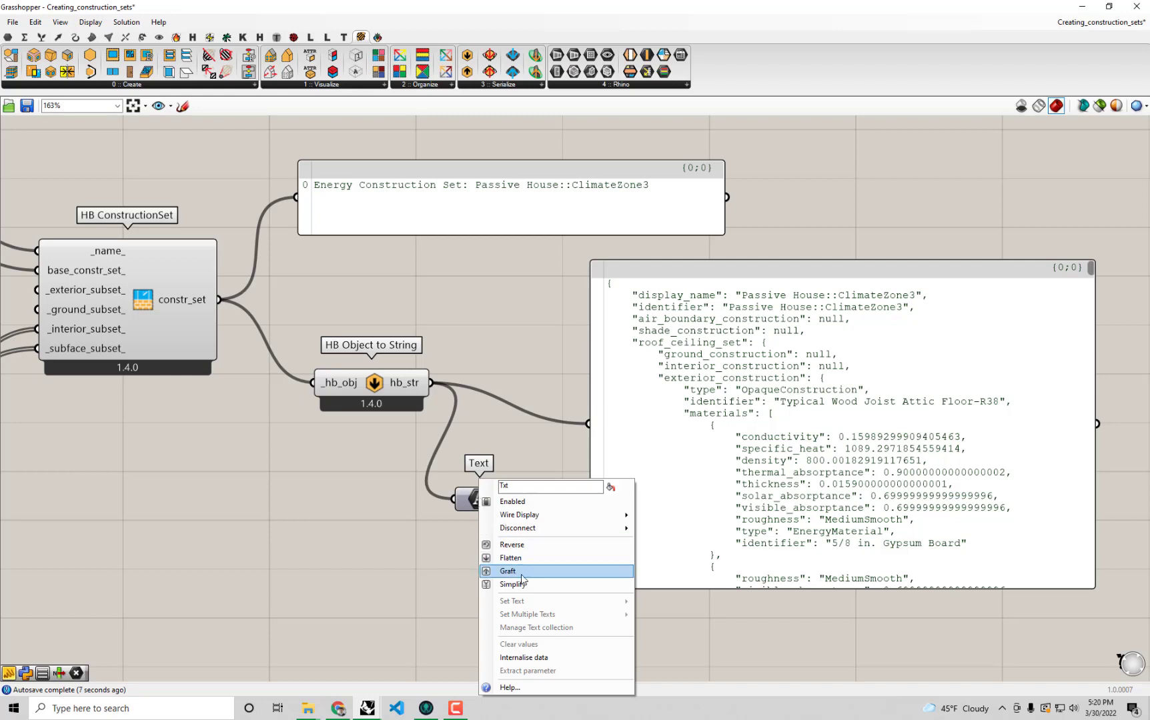
left_click(551, 657)
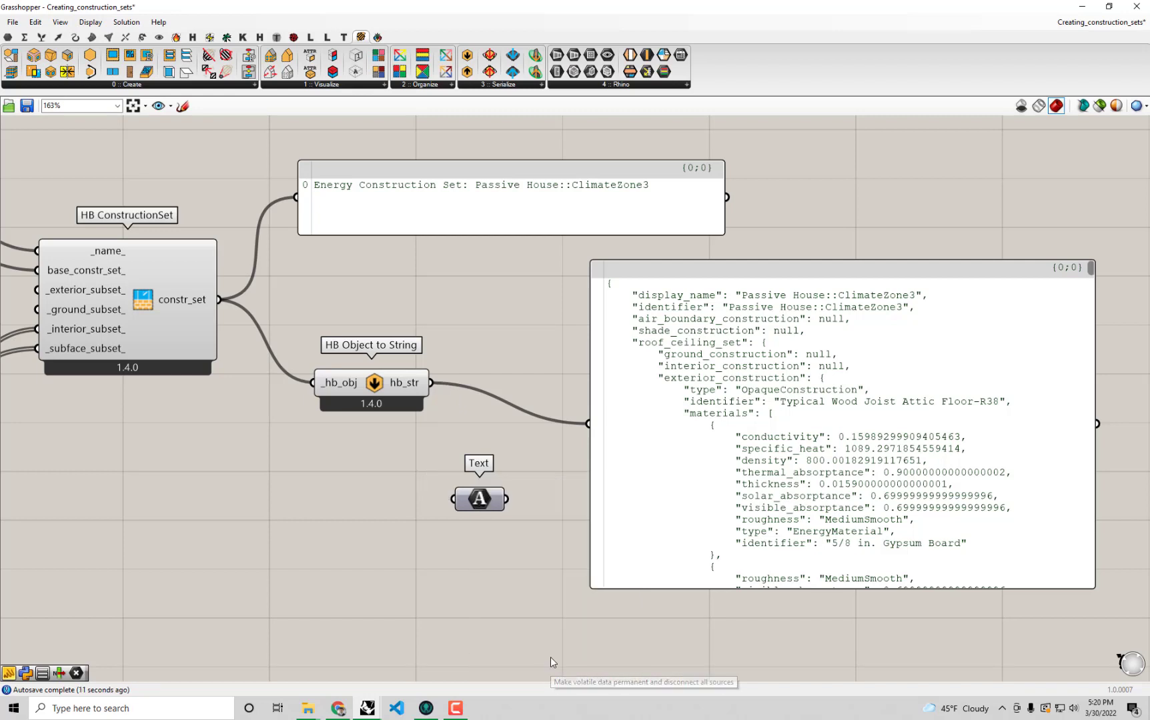
left_click_drag(399, 392, 386, 390)
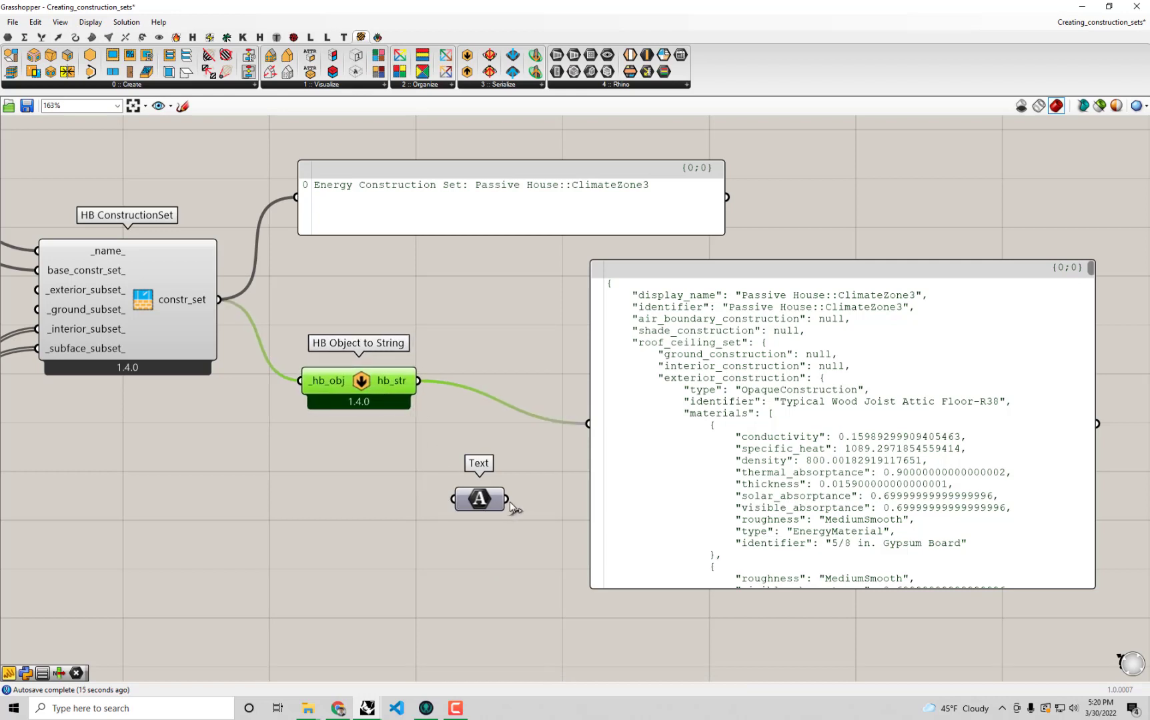
left_click_drag(510, 501, 589, 422)
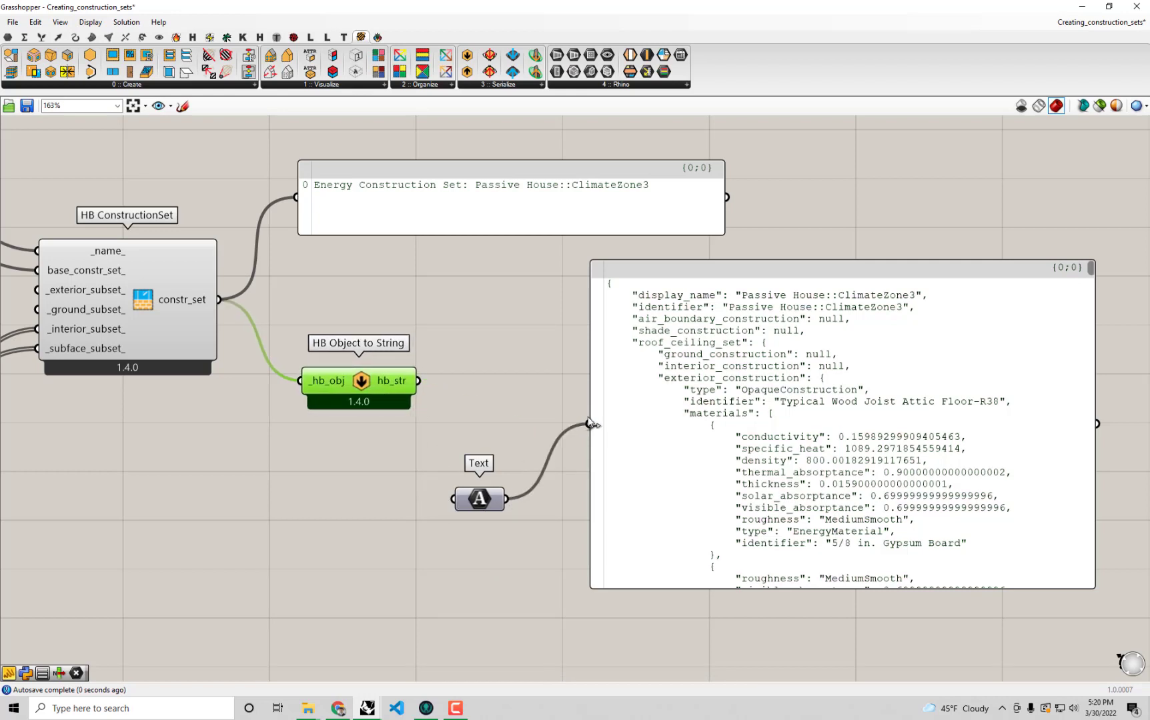
mouse_move(1091, 268)
left_mouse_down()
mouse_move(1089, 583)
mouse_move(1089, 262)
left_mouse_up()
scroll(687, 364, "down", 2)
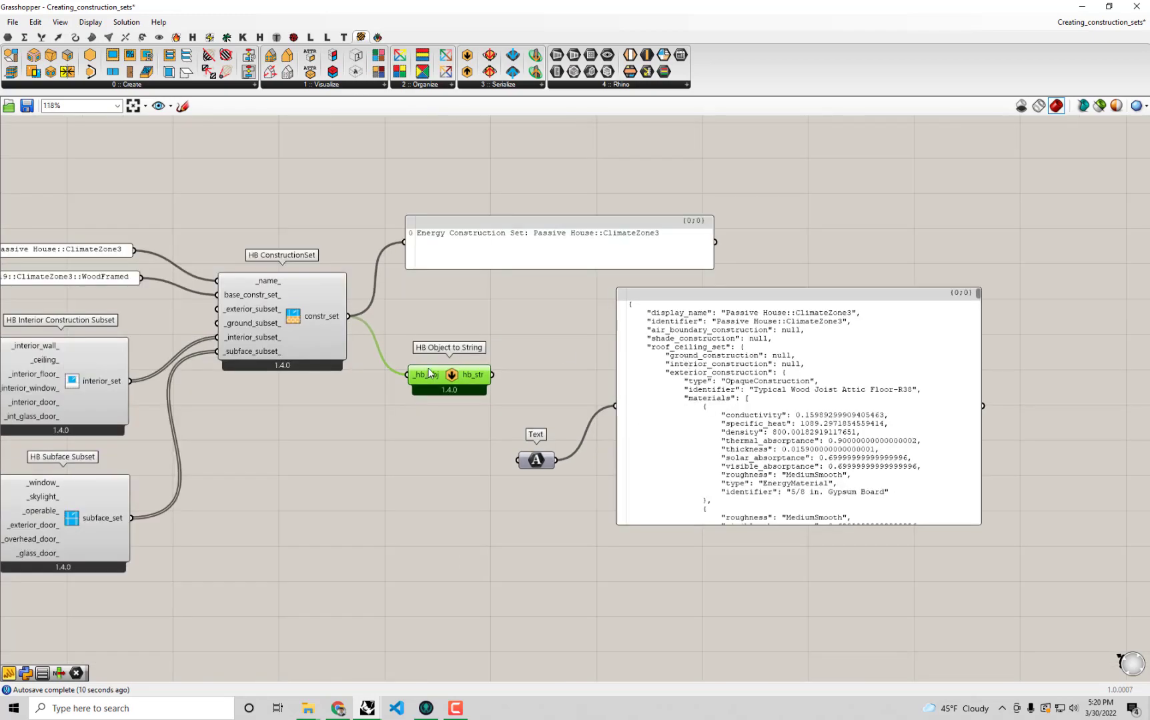
Cut the internalised Text parameter together with its JSON panel from the construction sets definition.
scroll(441, 382, "down", 2)
right_click_drag(561, 364, 846, 357)
right_click_drag(577, 528, 650, 491)
left_click_drag(755, 564, 41, 213)
left_click(581, 200)
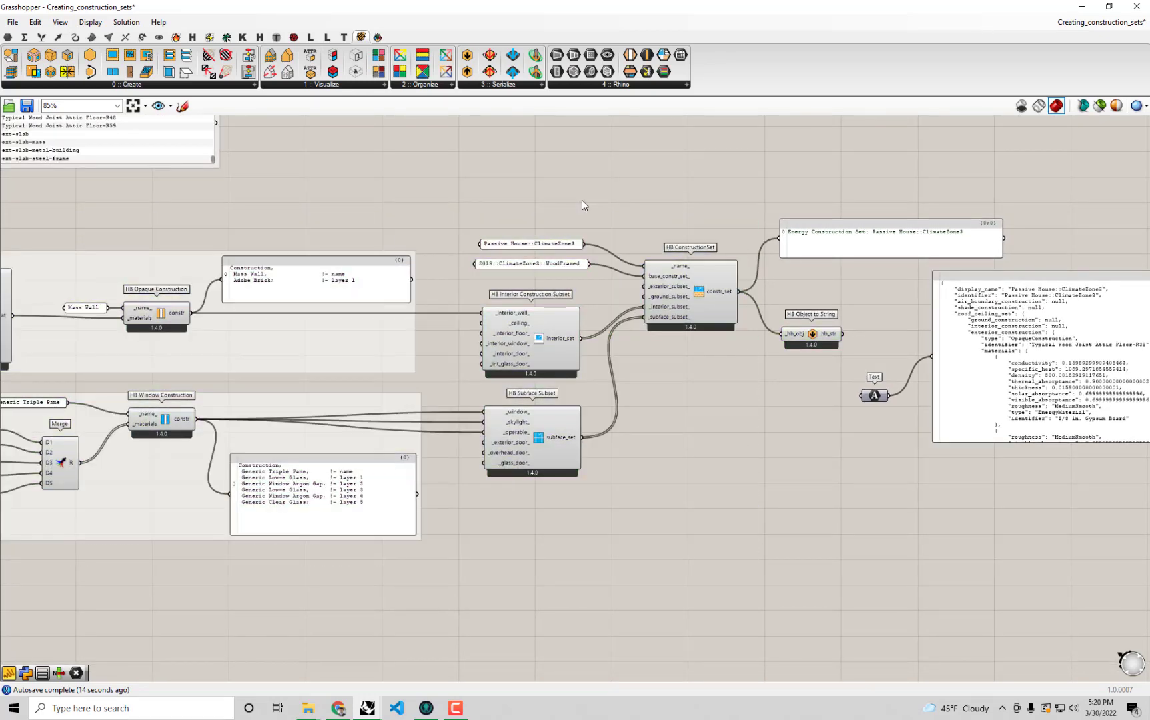
right_click_drag(860, 421, 574, 362)
scroll(650, 347, "up", 2)
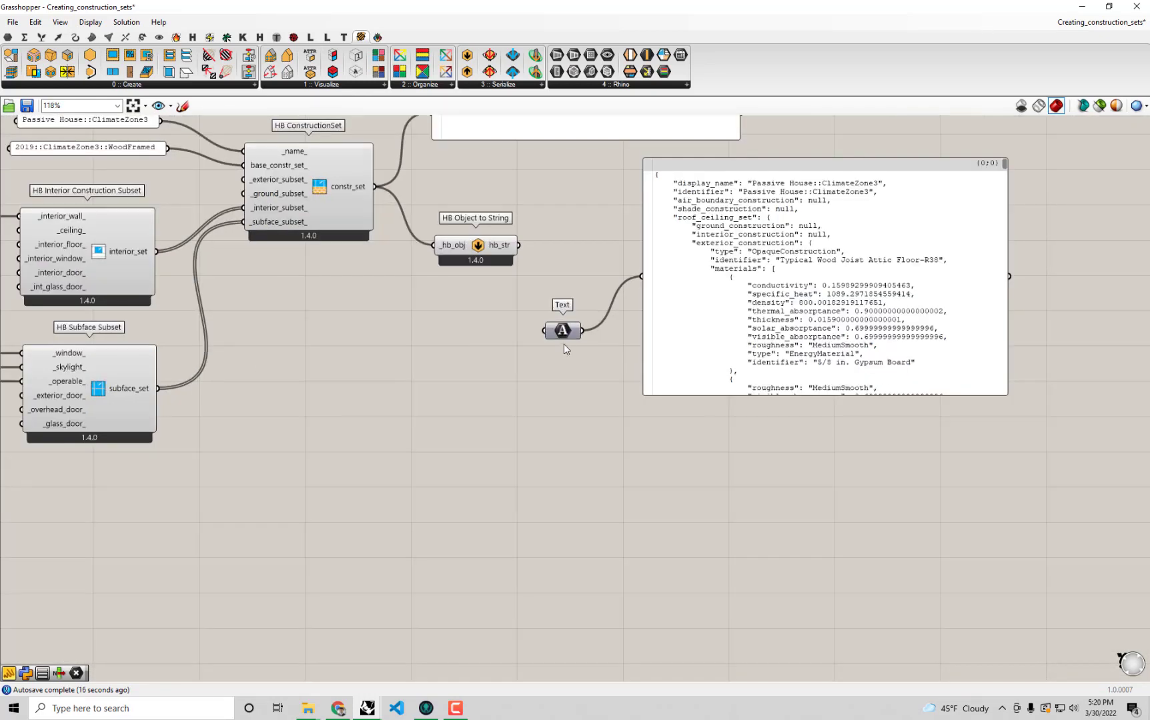
left_click_drag(568, 334, 578, 326)
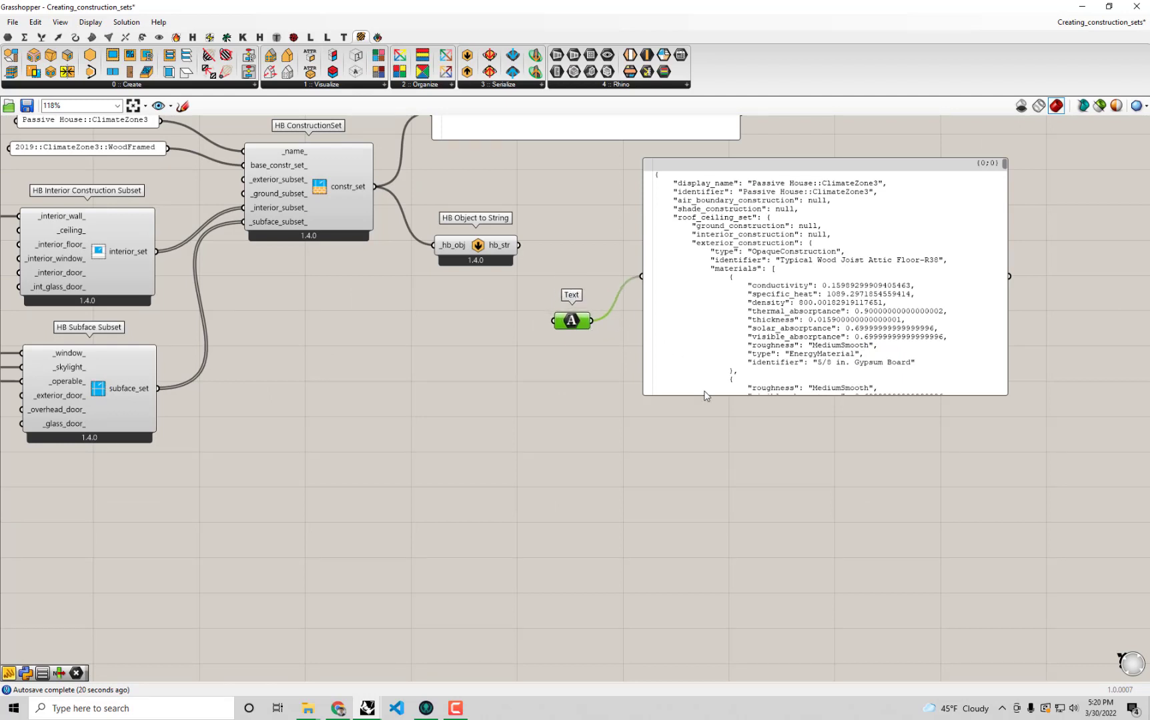
right_click_drag(722, 423, 717, 466)
left_click(717, 467)
left_click_drag(717, 466, 555, 296)
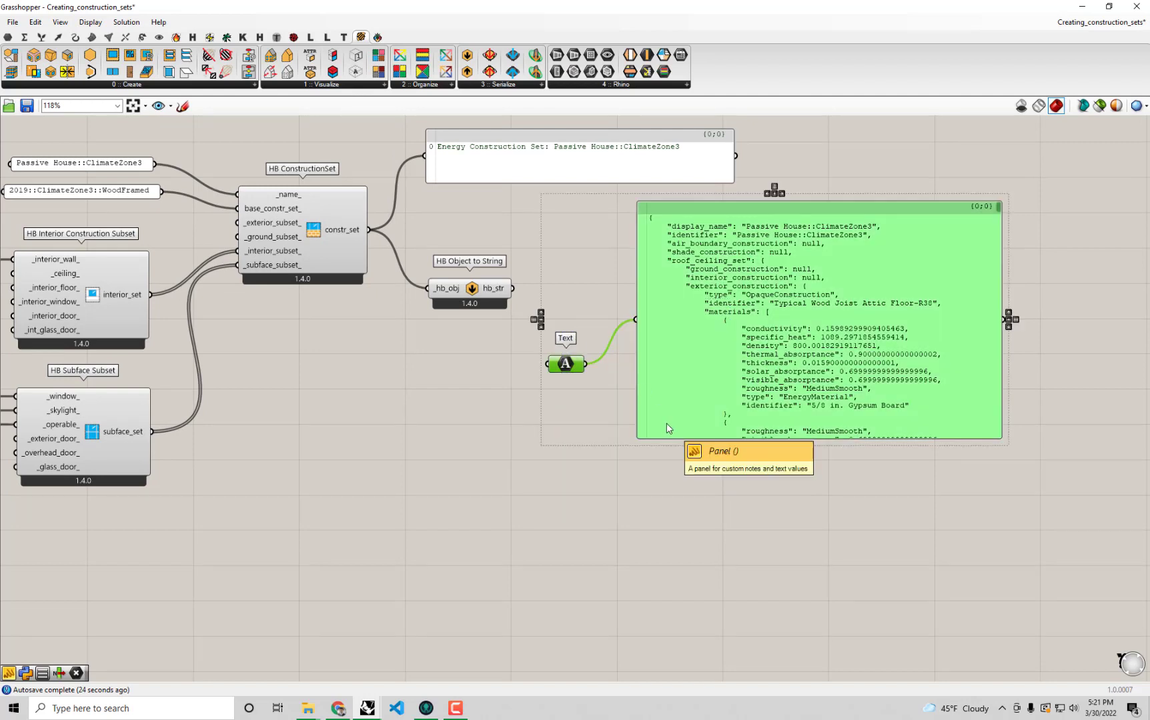
key("Delete")
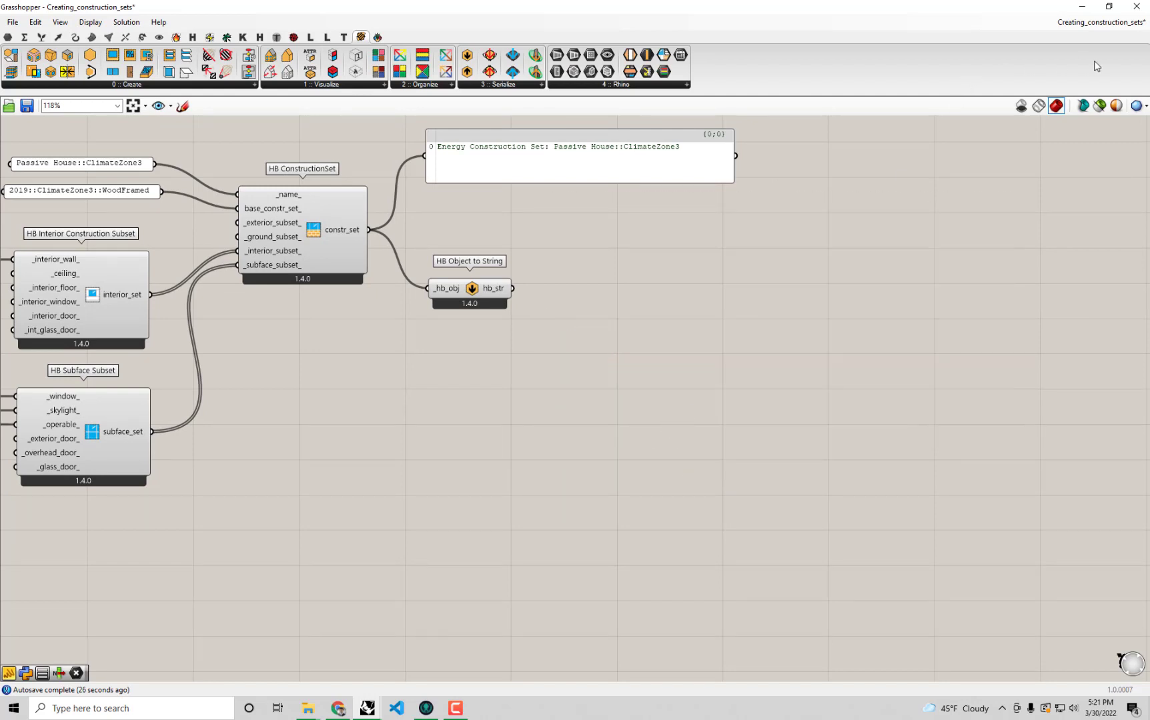
Switch to the color_faces definition and paste the Text parameter and its panel in the empty area before the room components.
left_click(1093, 24)
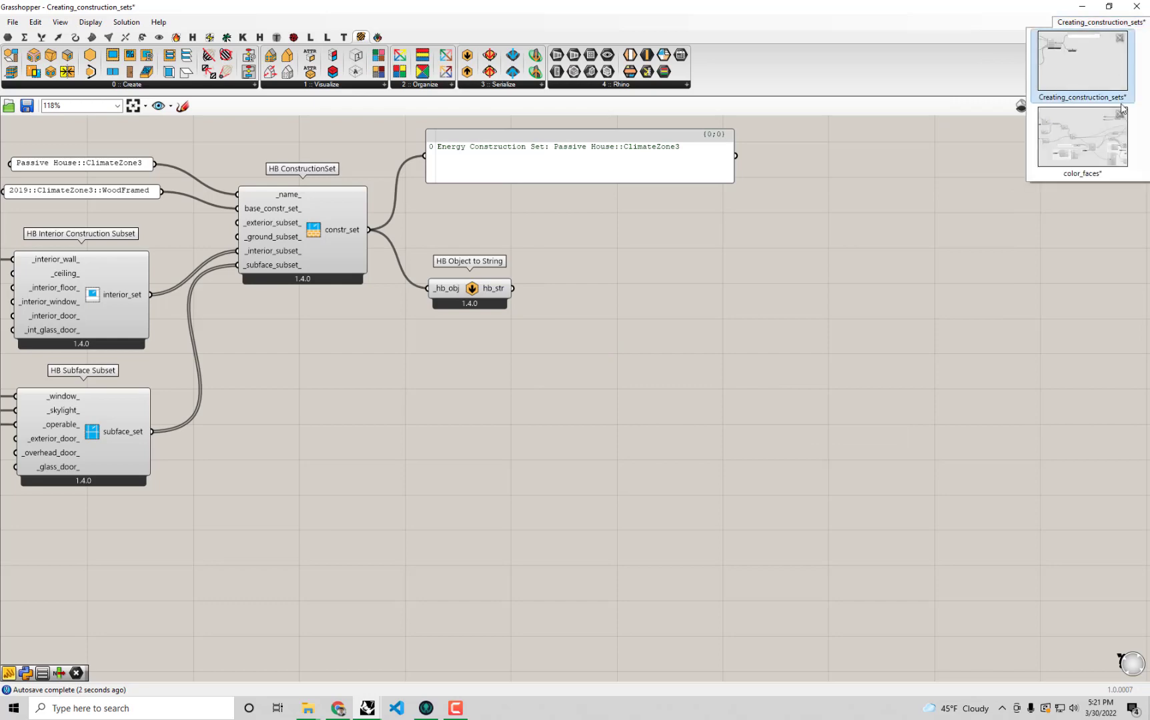
left_click(1080, 148)
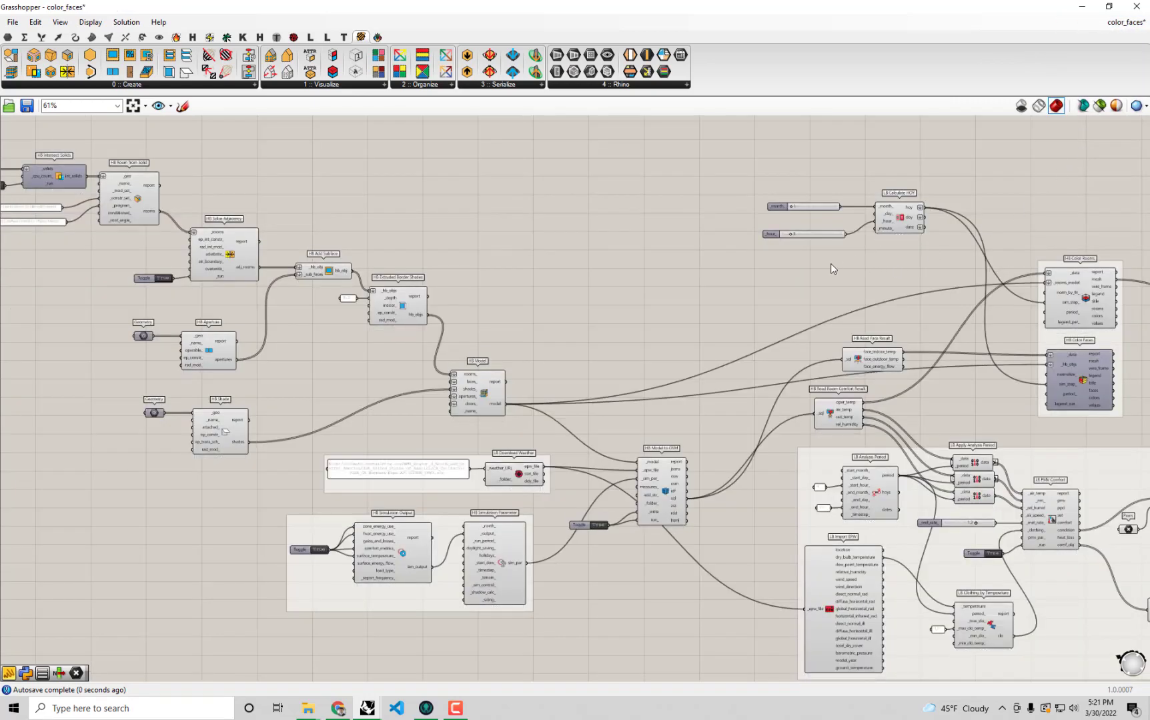
scroll(831, 263, "down", 2)
right_click_drag(780, 384, 800, 301)
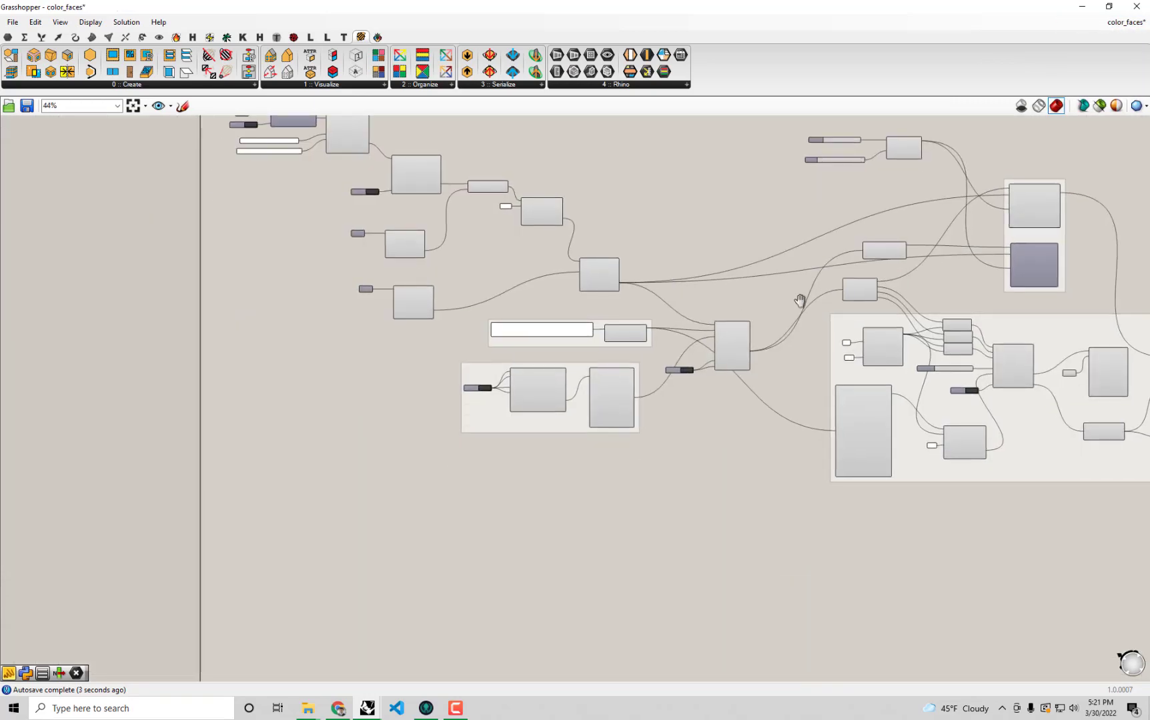
key("ctrl+v")
left_click_drag(908, 451, 232, 207)
scroll(227, 213, "up", 5)
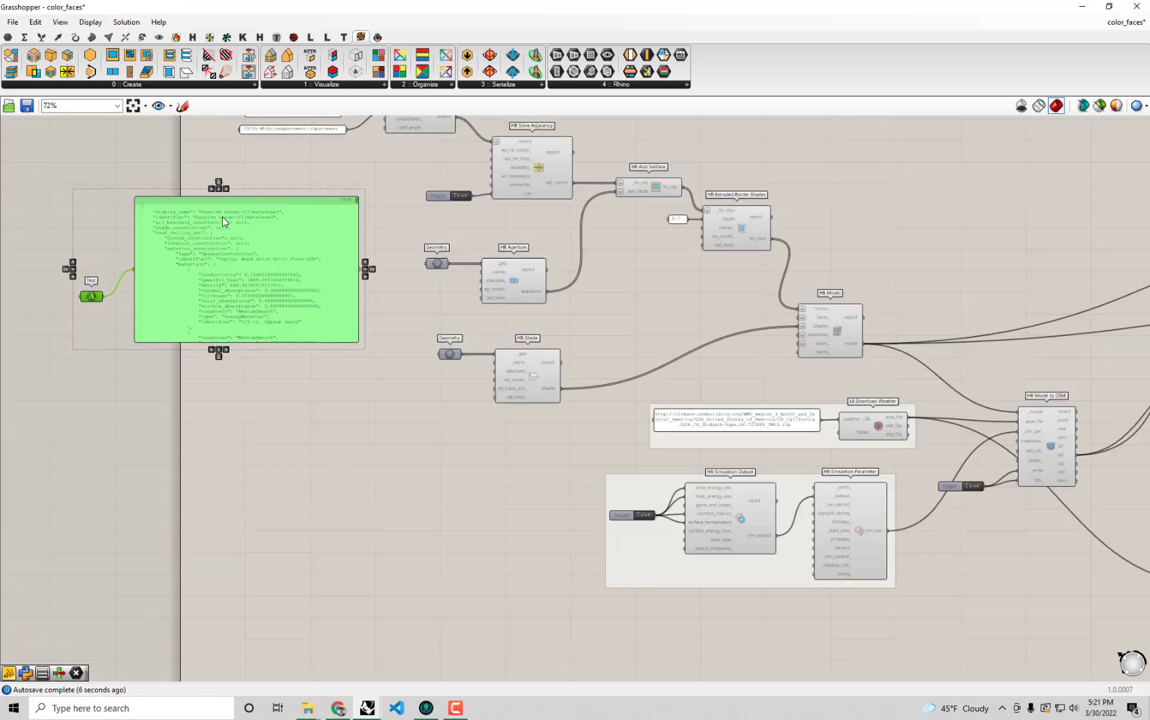
right_click_drag(287, 264, 539, 367)
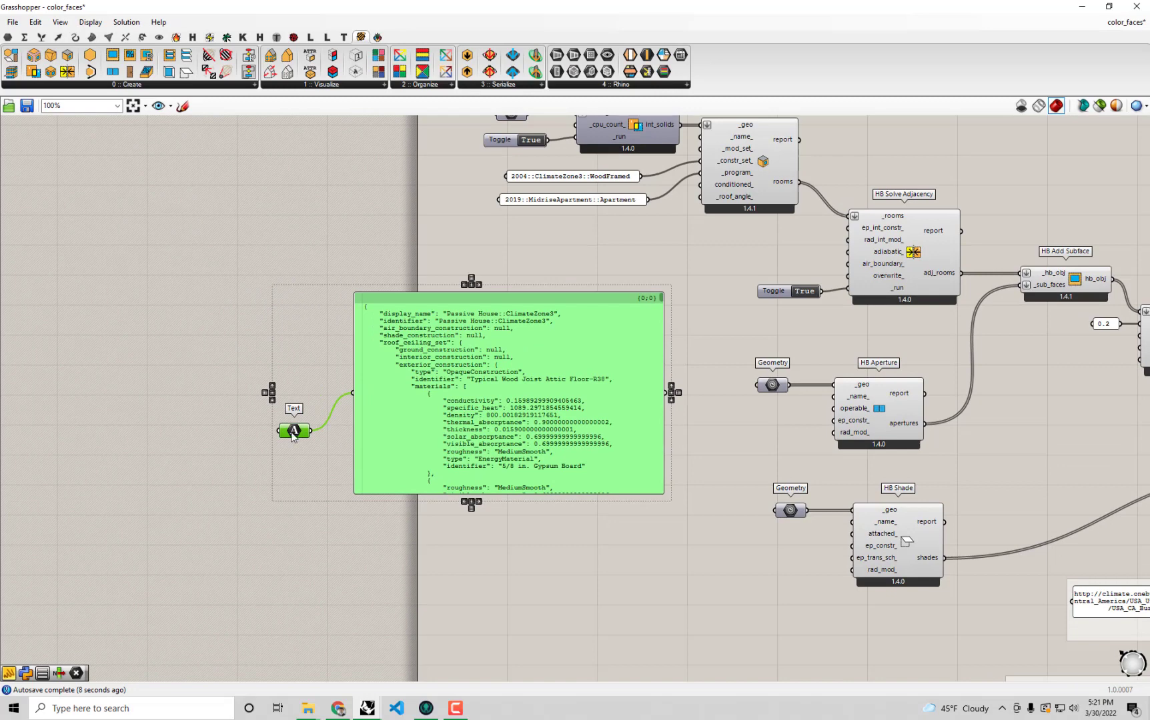
Move the Text parameter above its panel, place an HB String to Object component beside it and connect Text to _hb_str.
left_click(300, 328)
left_click_drag(290, 433, 271, 285)
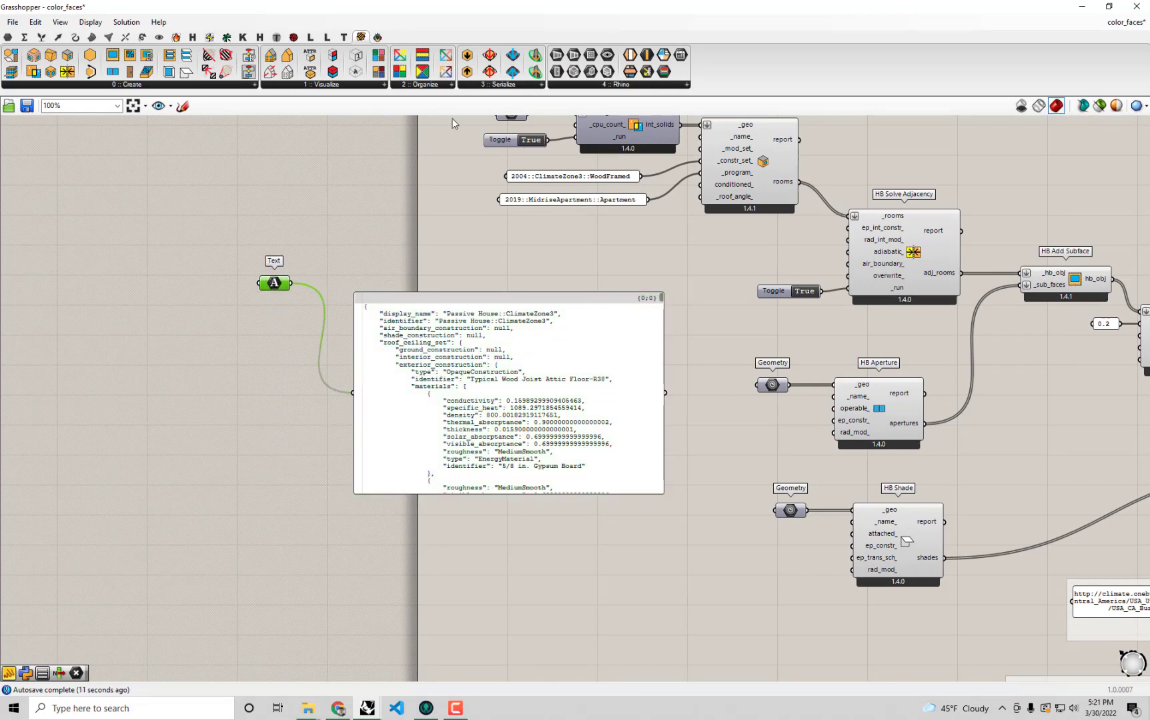
left_click(469, 75)
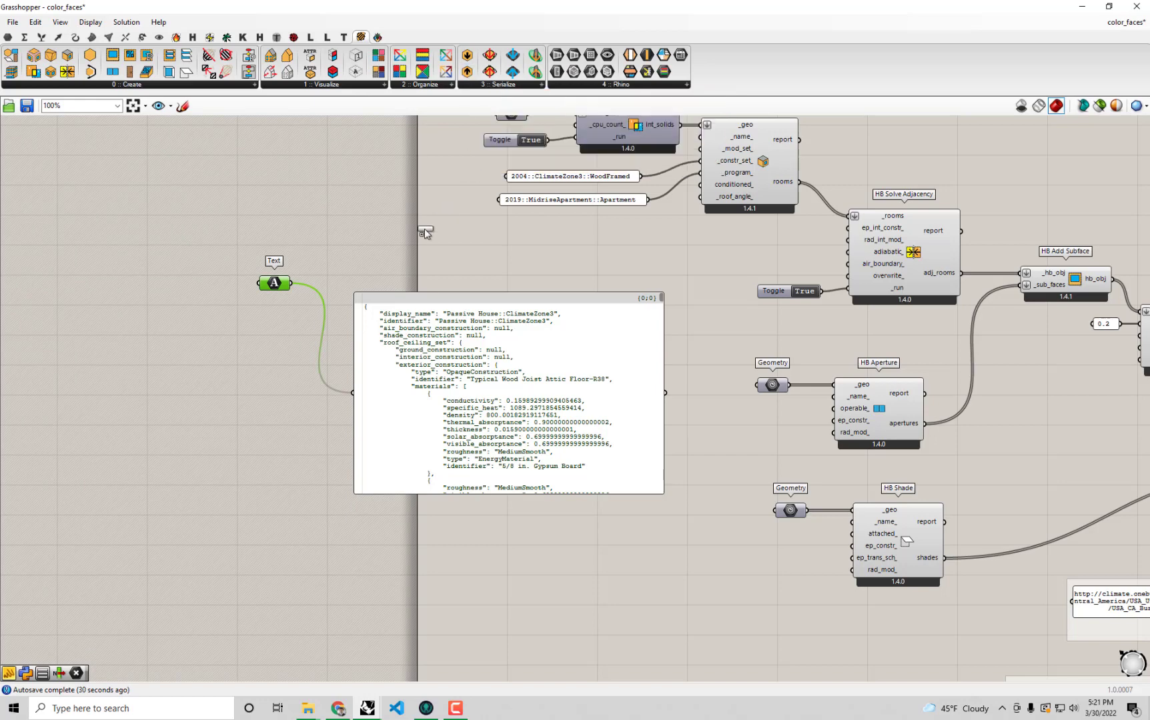
left_click(370, 247)
scroll(346, 275, "up", 3)
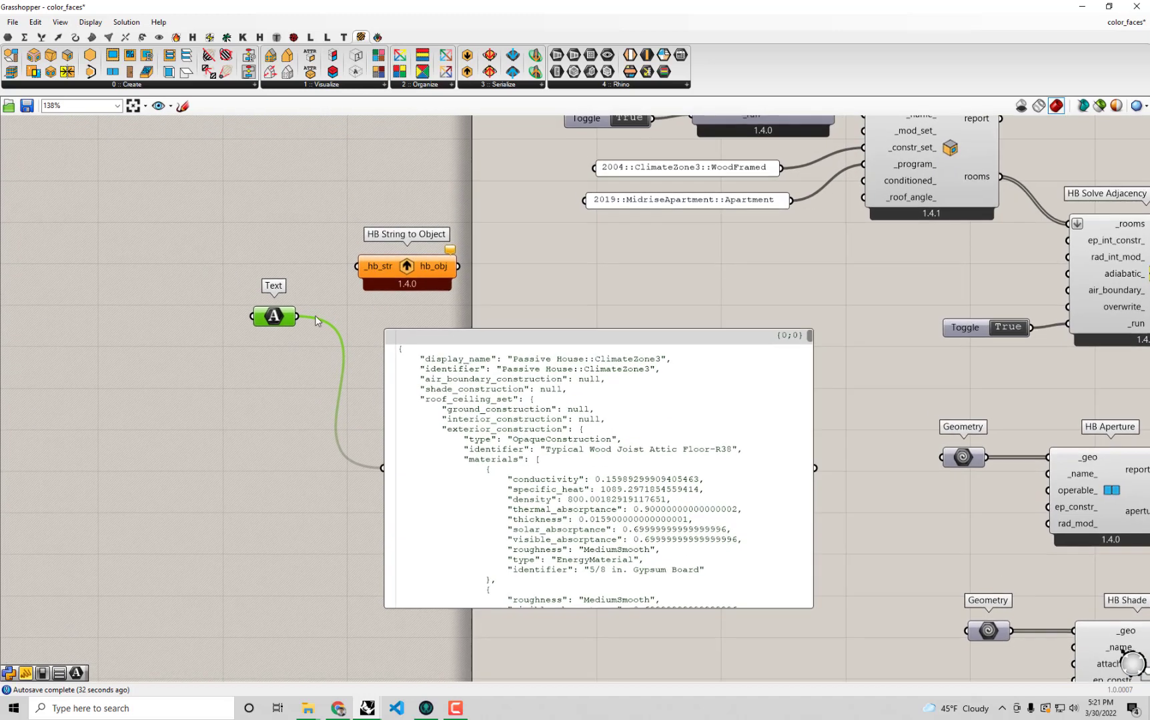
left_click_drag(272, 314, 358, 268)
Feed the panel from hb_obj of HB String to Object, shrink it and line it up beside the component.
left_click_drag(484, 380, 541, 371)
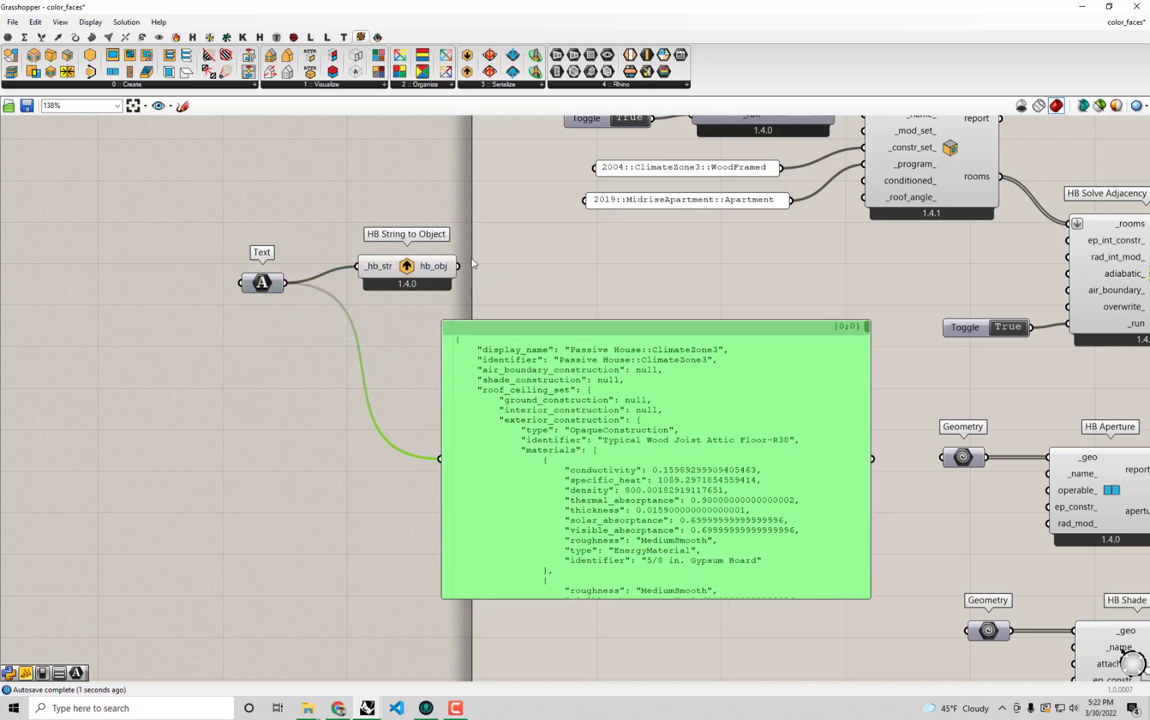
left_click_drag(460, 270, 442, 463)
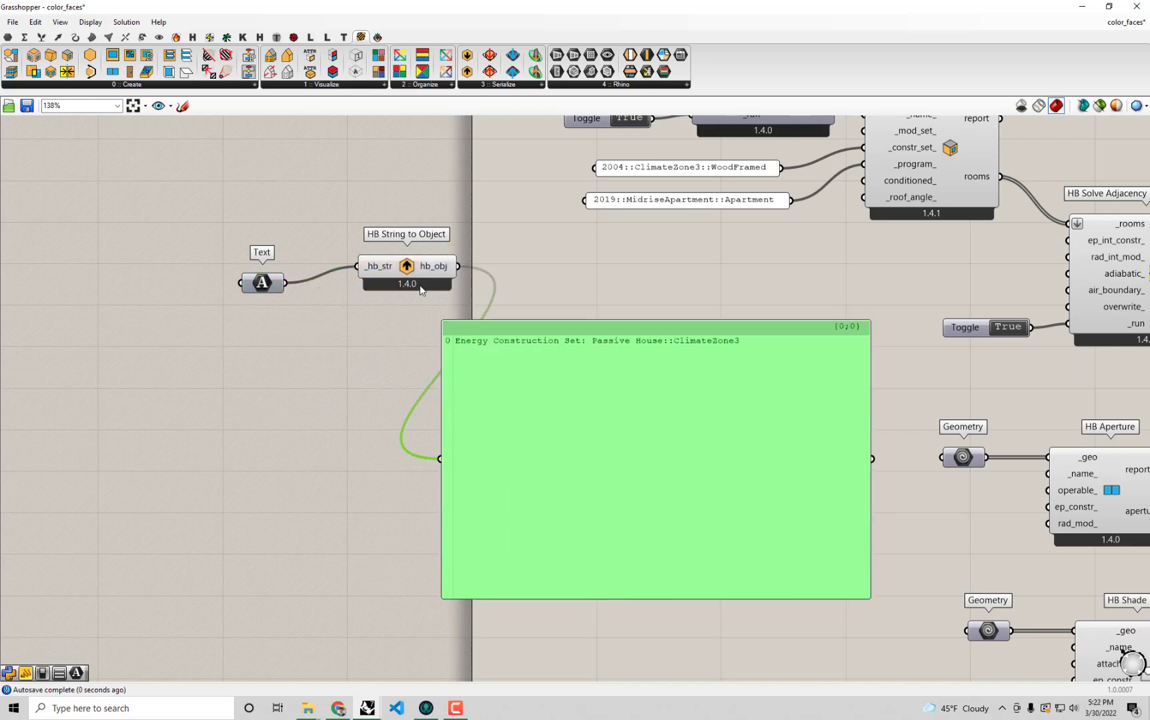
left_click_drag(410, 291, 379, 307)
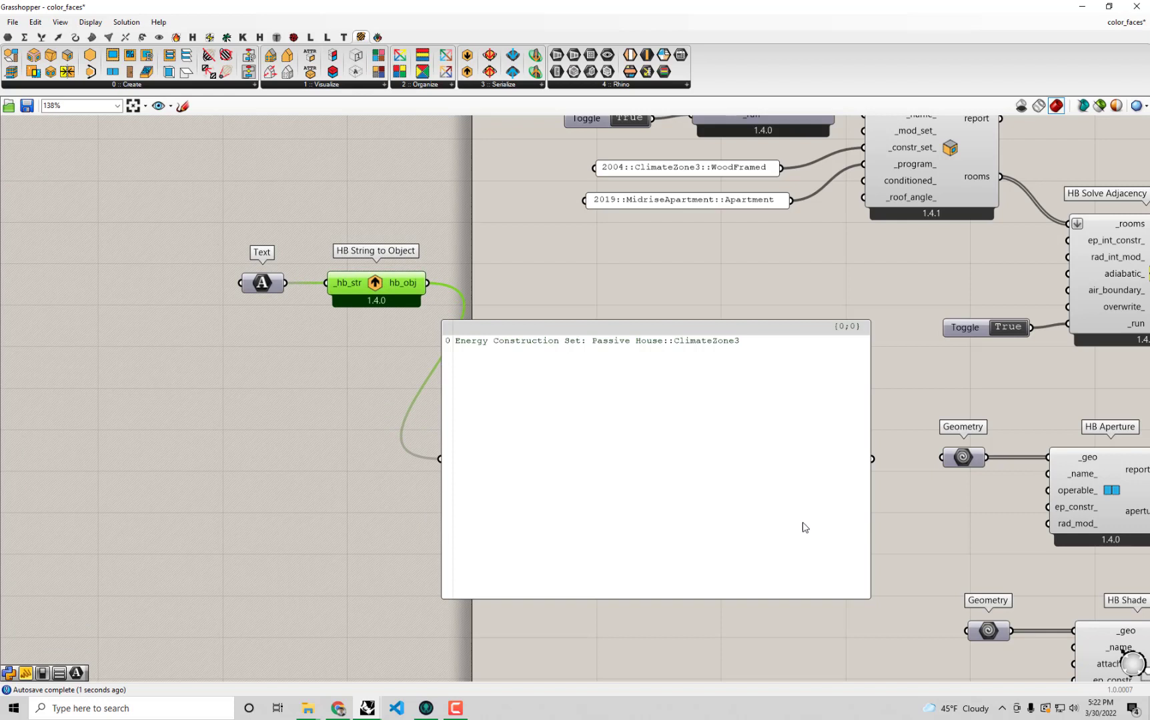
left_click(871, 599)
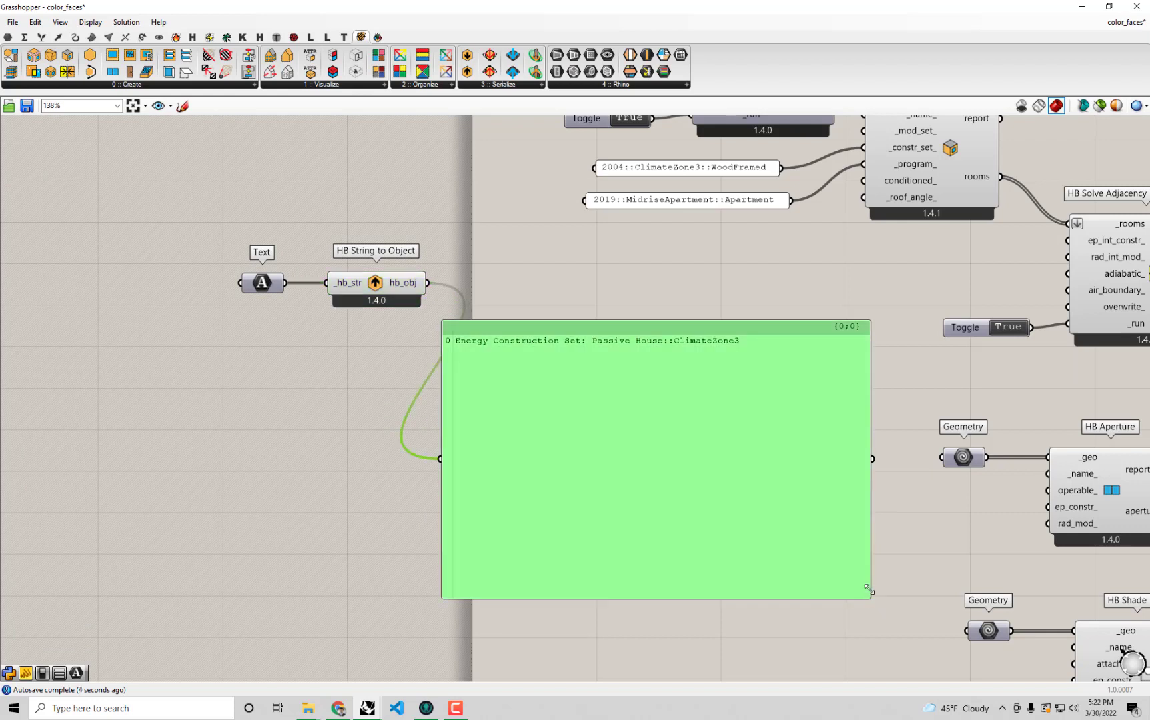
left_click_drag(871, 599, 788, 373)
left_click_drag(708, 347, 749, 285)
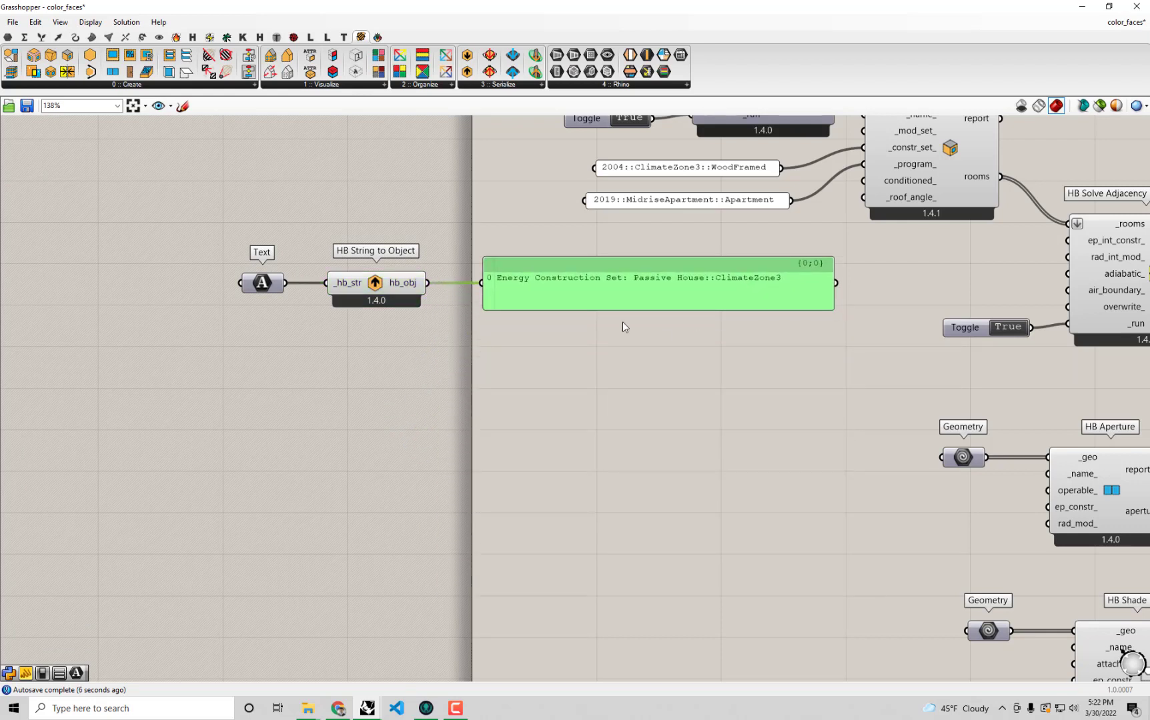
Group the Text parameter with HB String to Object and delete the panel attached to hb_obj.
left_click_drag(398, 354, 158, 213)
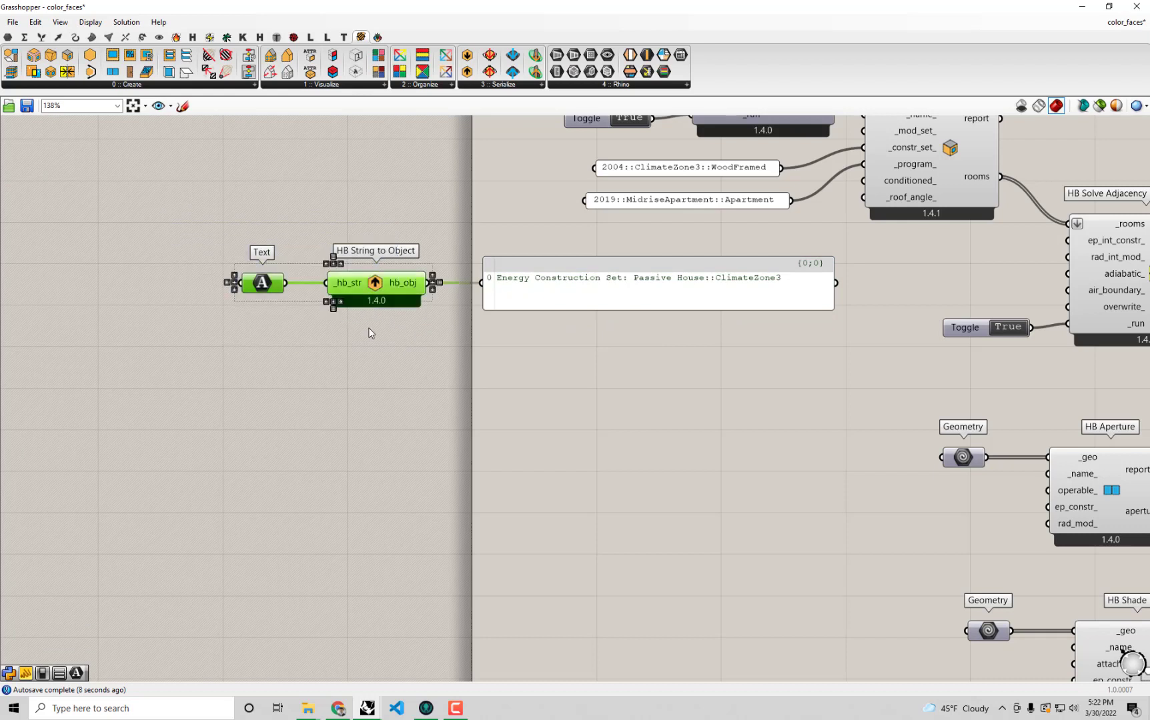
key("ctrl+g")
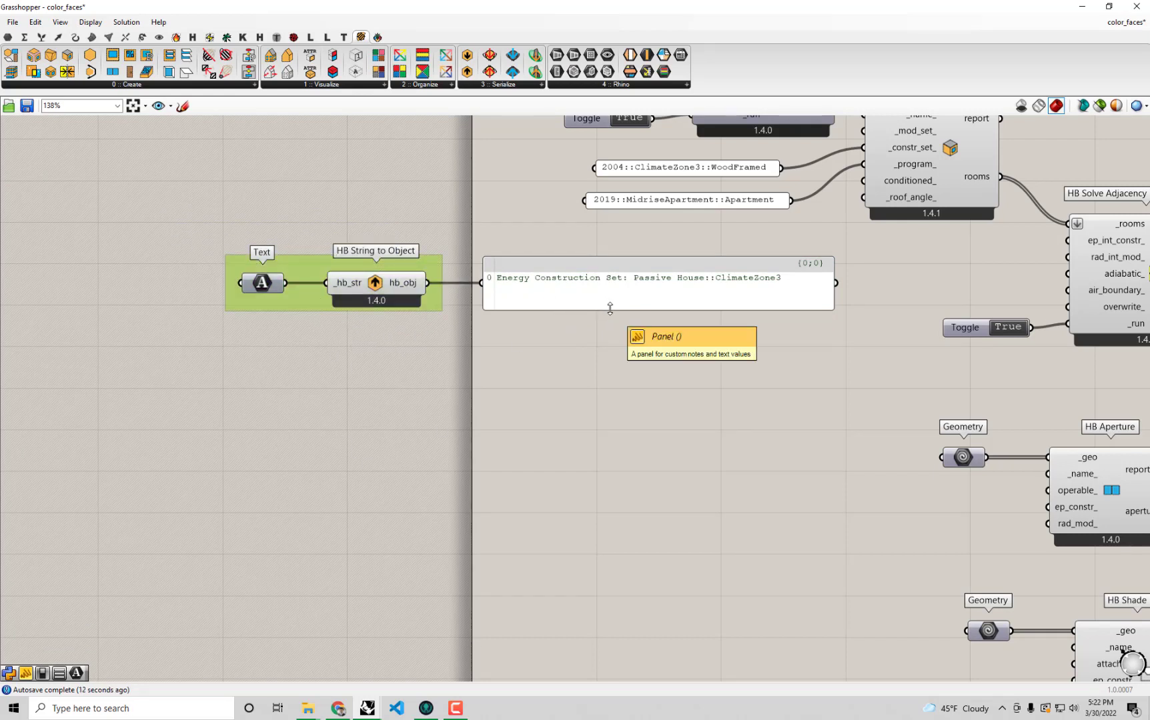
left_click(665, 307)
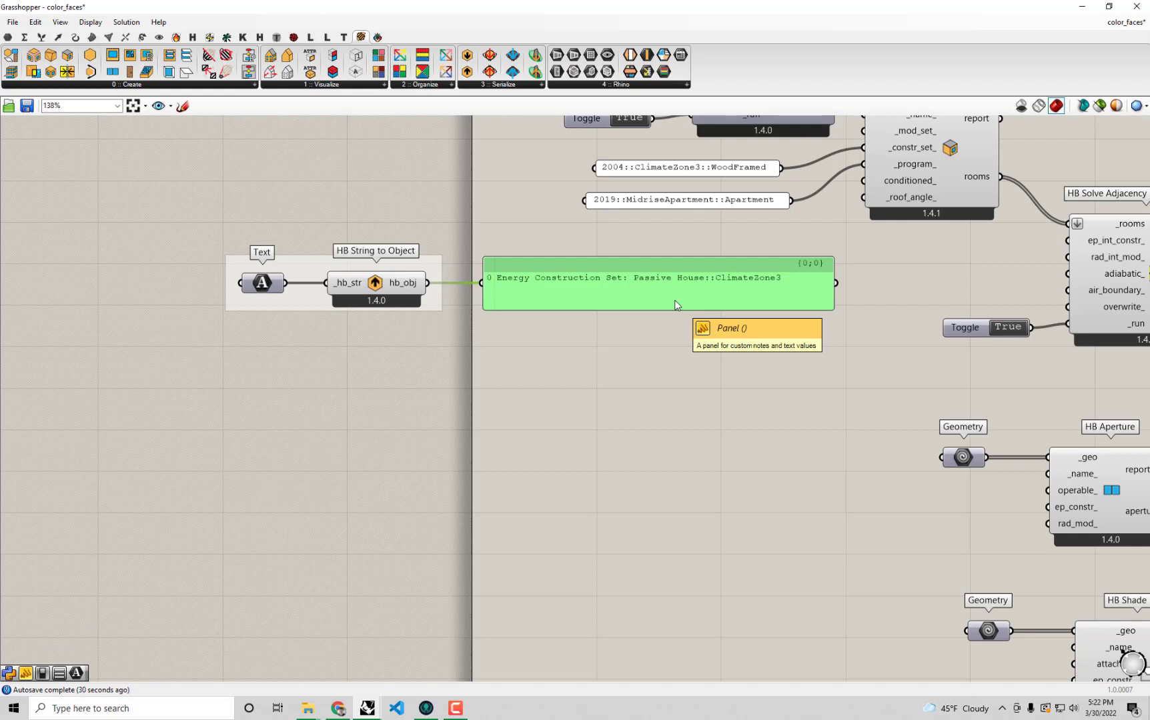
left_click_drag(675, 301, 683, 326)
key("Delete")
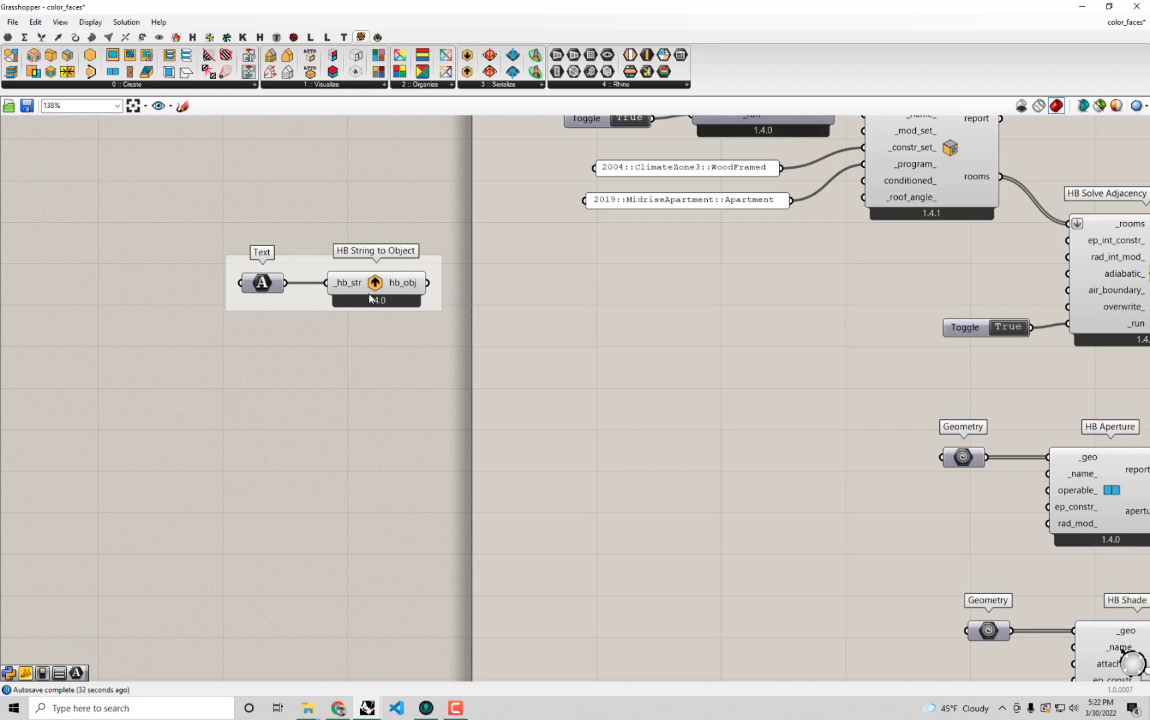
Move the Text and HB String to Object group directly below the 2019::MidriseApartment::Apartment panel.
left_click_drag(311, 293, 650, 280)
right_click_drag(817, 326, 678, 350)
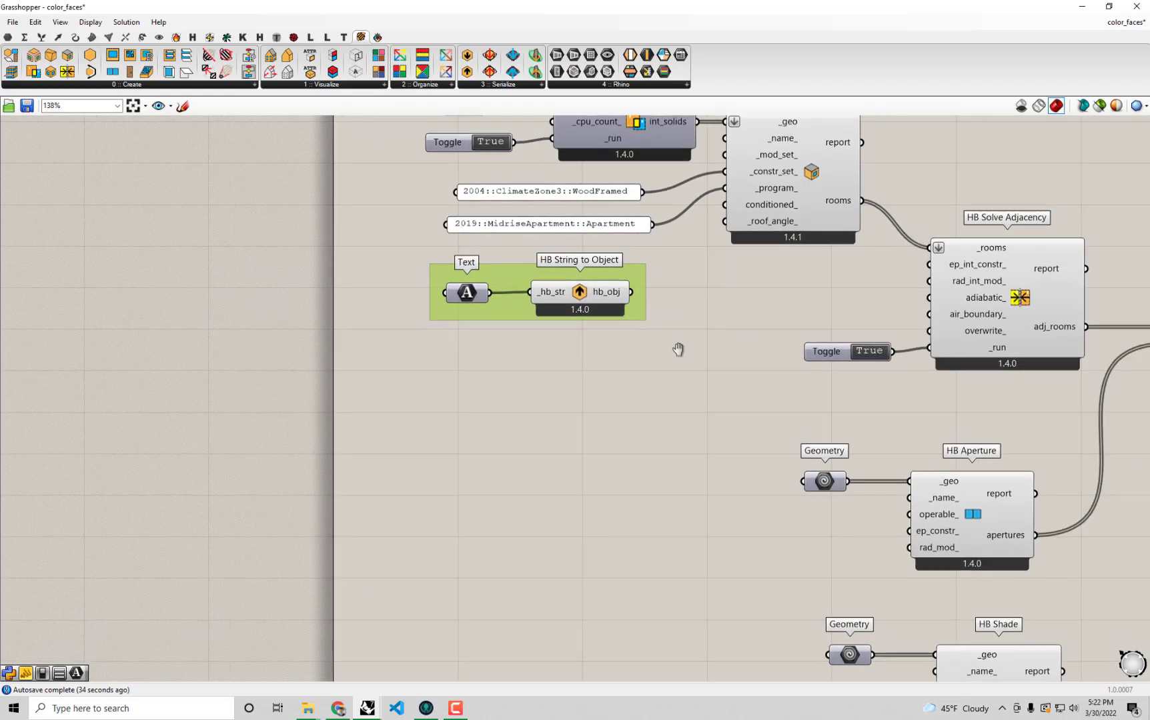
left_click(580, 298)
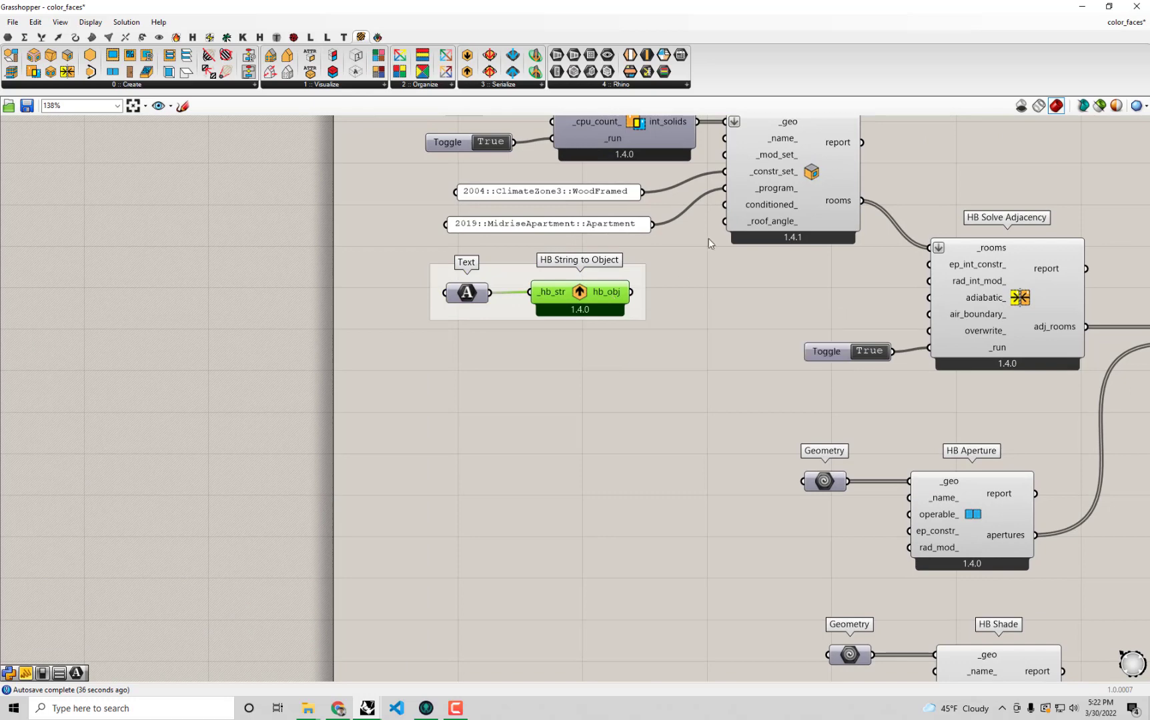
mouse_move(766, 174)
Set the Boolean toggle feeding _write and run_ of HB Model to OSM to False.
right_click_drag(739, 299, 343, 250)
right_click_drag(939, 512, 401, 234)
right_click_drag(942, 426, 620, 285)
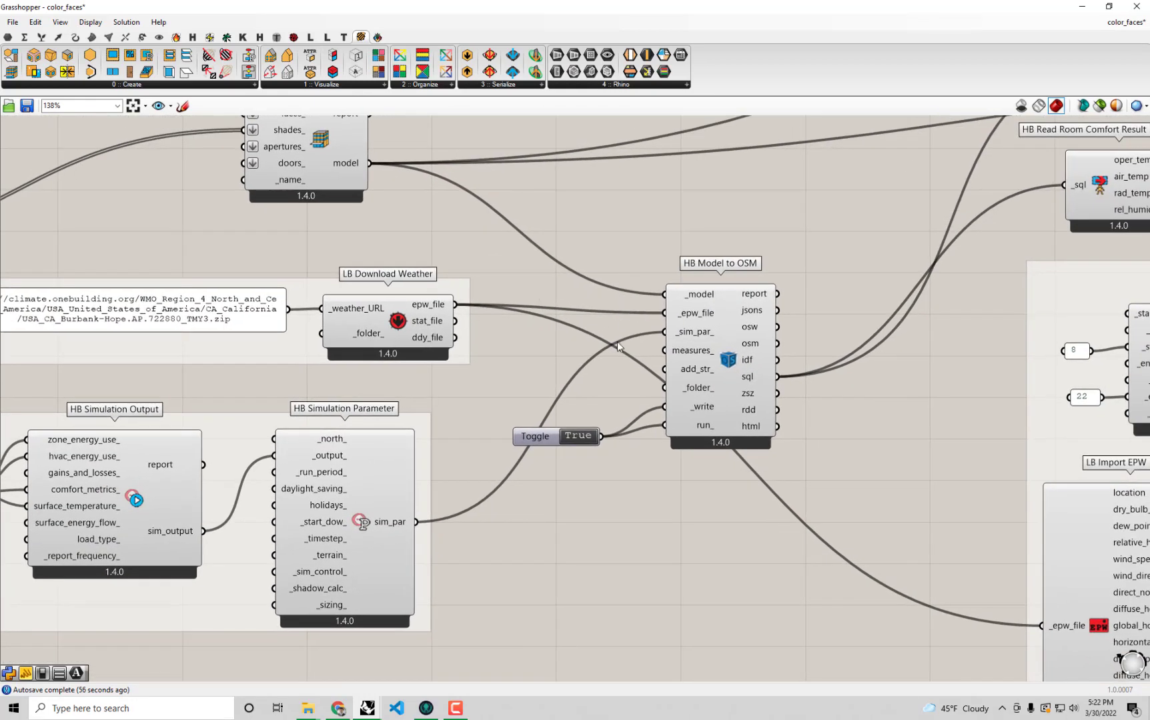
double_click(570, 438)
right_click_drag(604, 449, 633, 498)
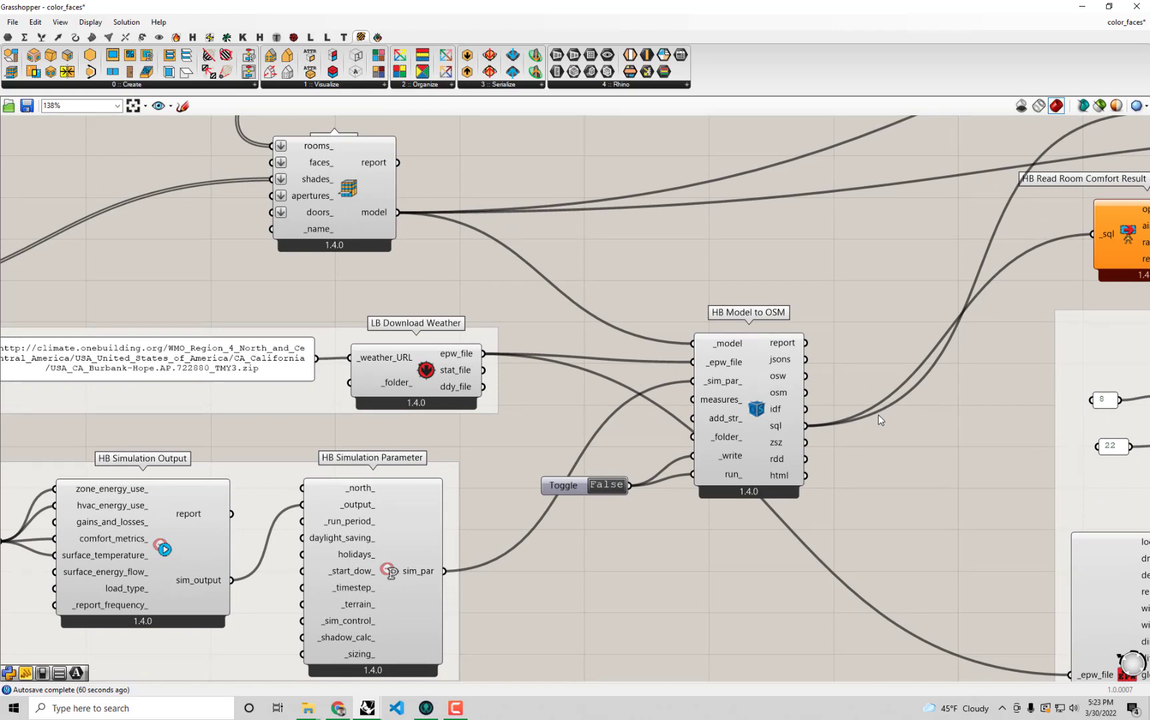
Move the 2004::ClimateZone3::WoodFramed panel aside and wire hb_obj of HB String to Object into _constr_set_ of HB Room from Solid instead.
scroll(663, 380, "down", 4)
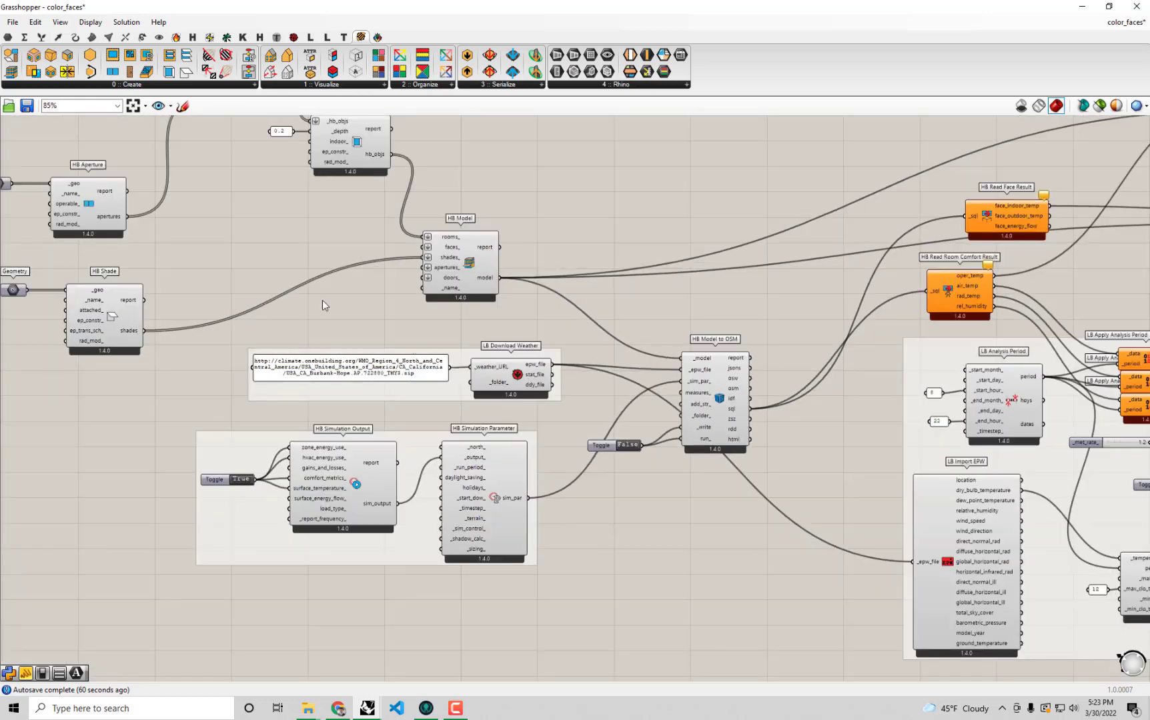
right_click_drag(329, 308, 844, 505)
right_click_drag(401, 283, 541, 347)
scroll(511, 294, "up", 1)
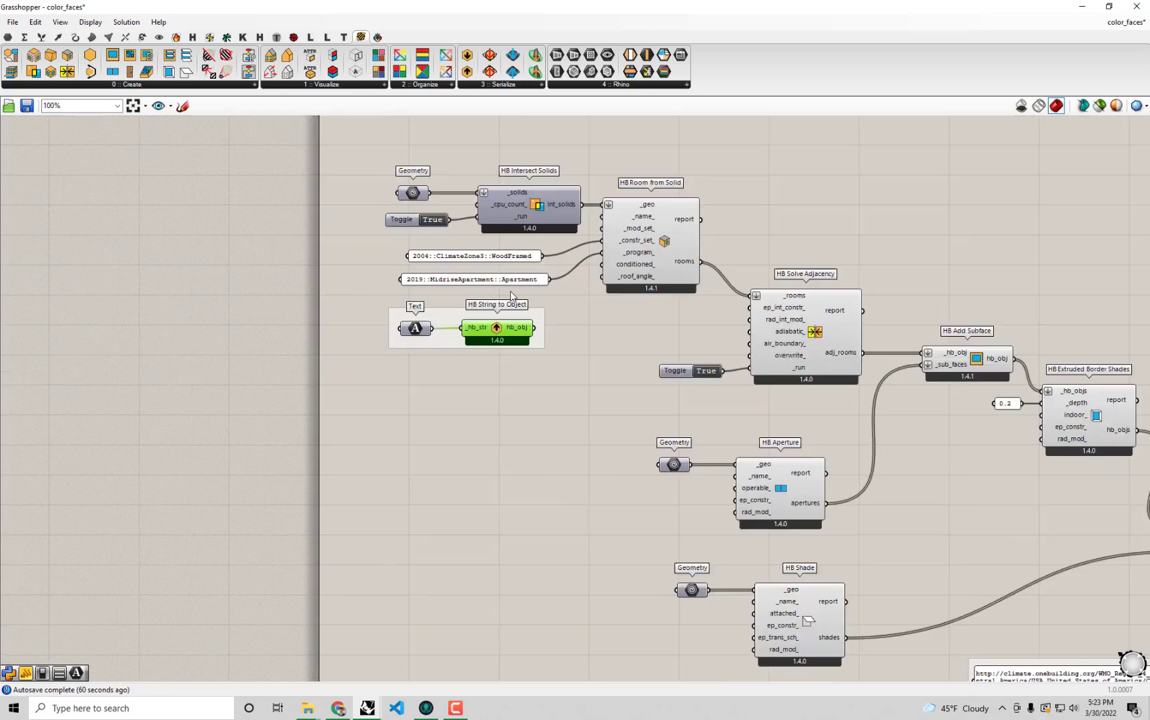
scroll(511, 293, "up", 2)
left_click(475, 246)
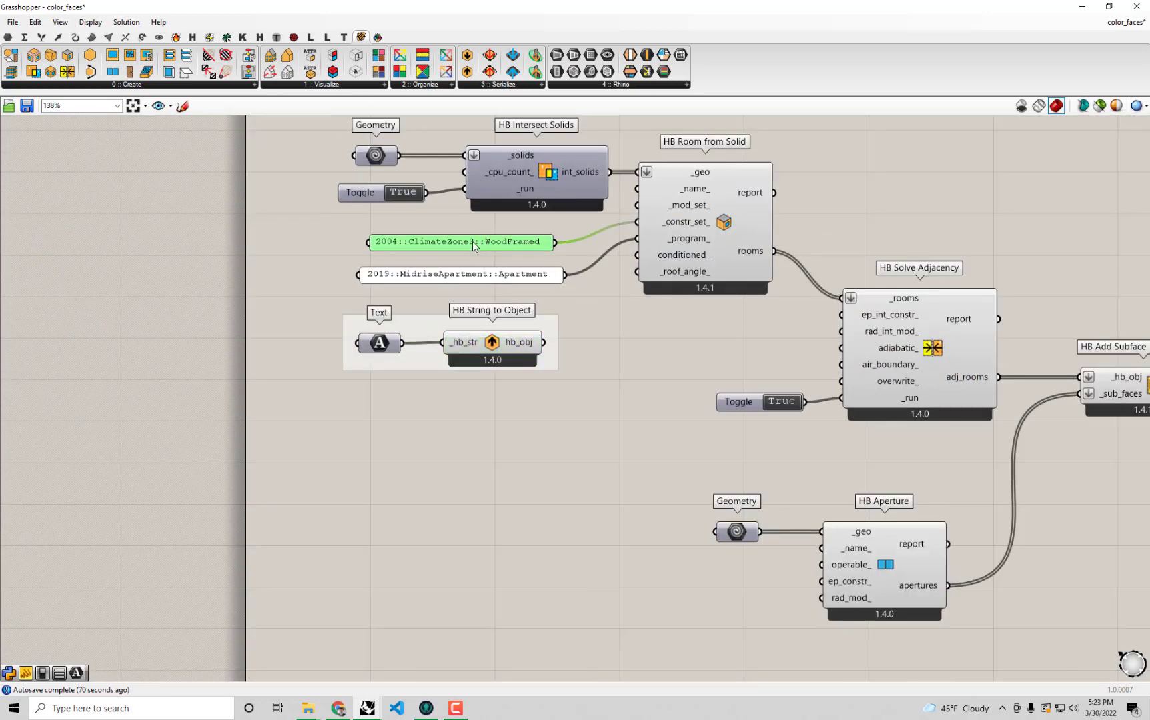
left_click_drag(475, 245, 214, 243)
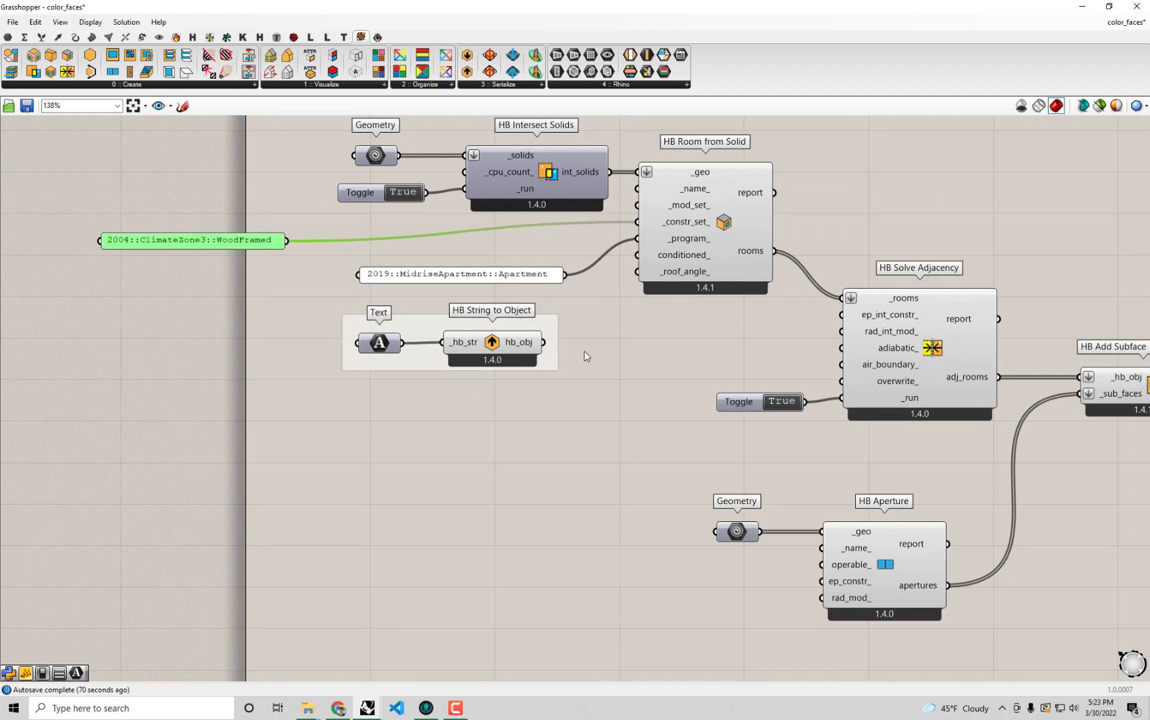
left_click_drag(543, 343, 635, 223)
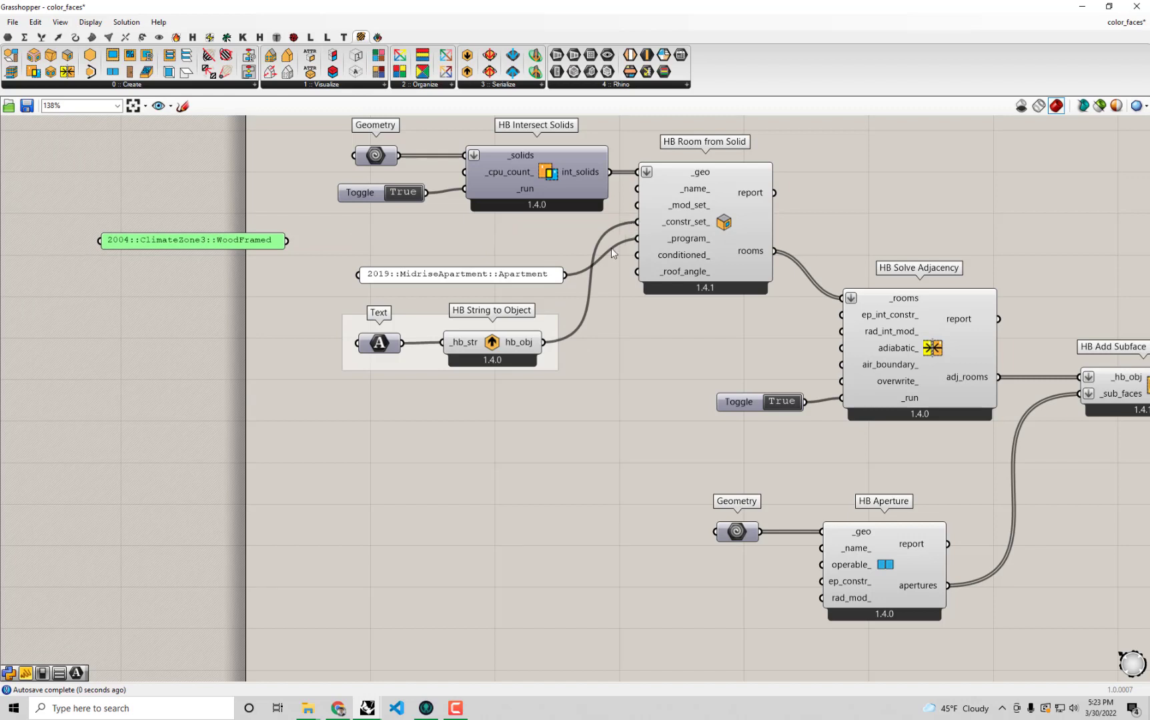
Place the Text and HB String to Object group directly below HB Intersect Solids, with the 2019::MidriseApartment::Apartment panel underneath the group.
left_click(533, 277)
left_click_drag(532, 278, 554, 427)
left_click(417, 325)
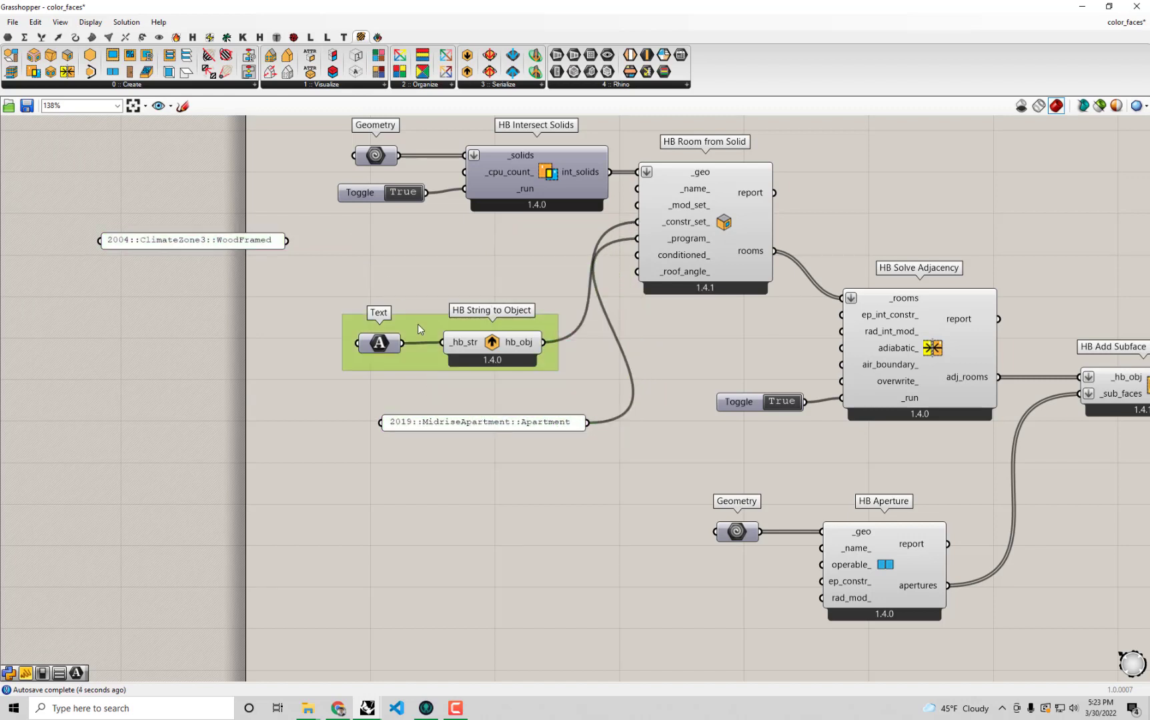
left_click_drag(417, 324, 415, 257)
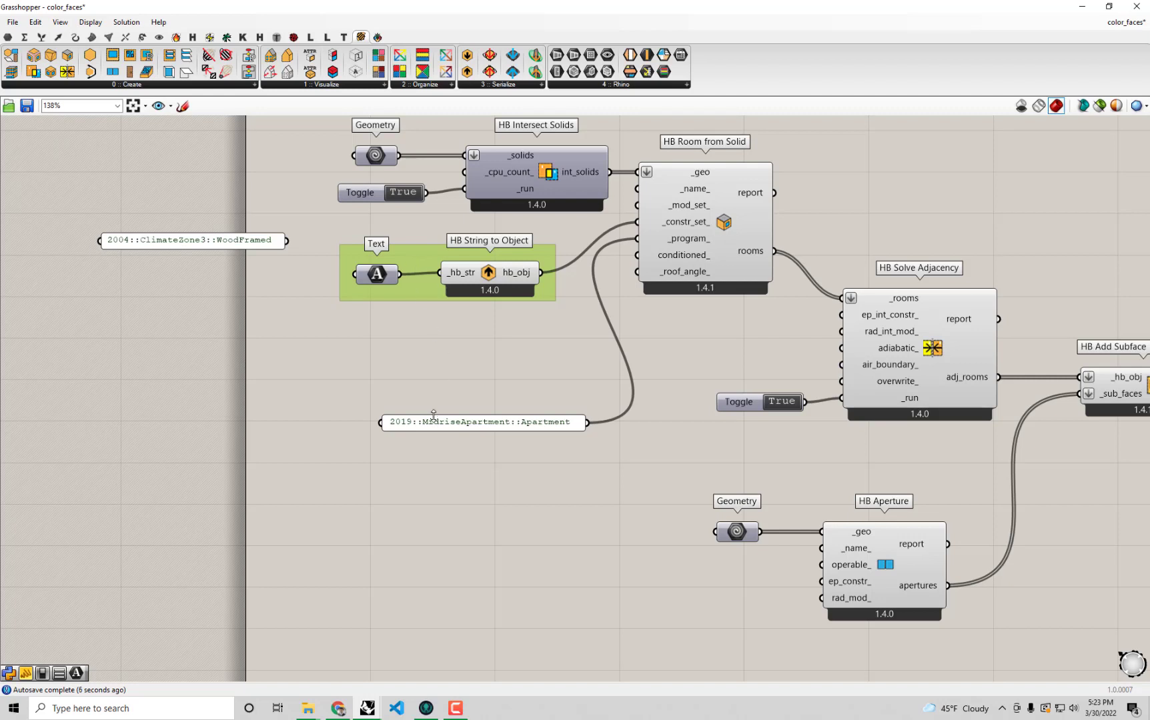
left_click_drag(433, 422, 387, 367)
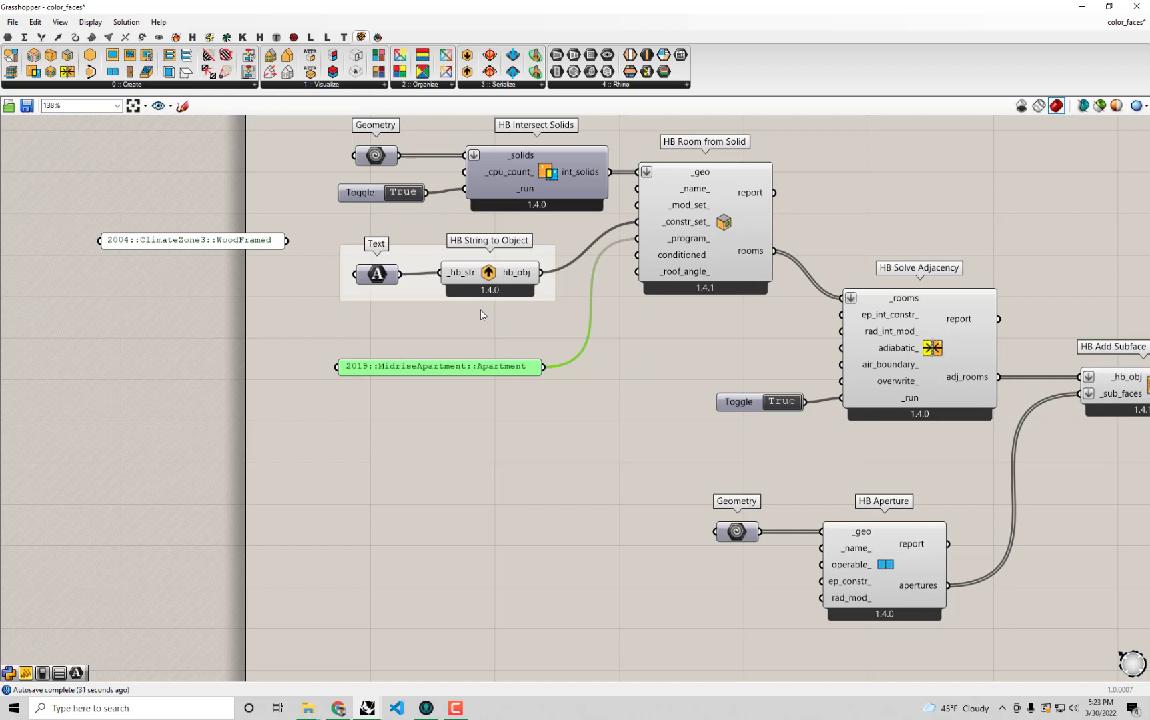
left_click_drag(478, 371, 455, 366)
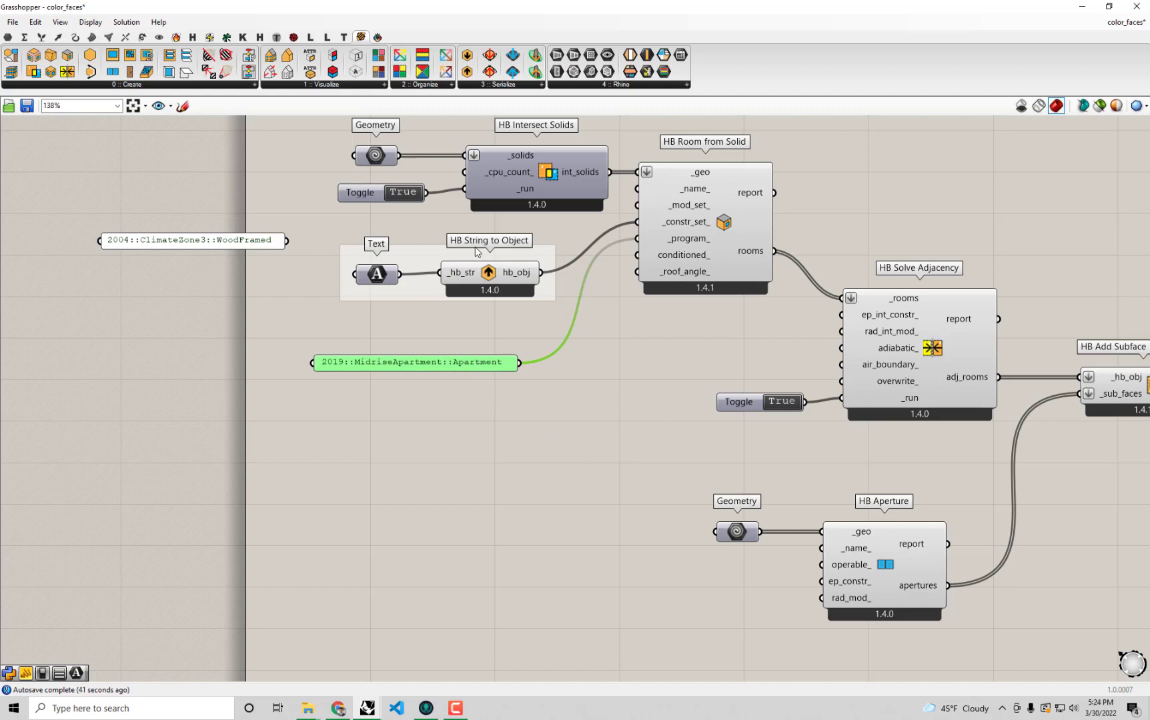
right_click_drag(427, 354, 450, 339)
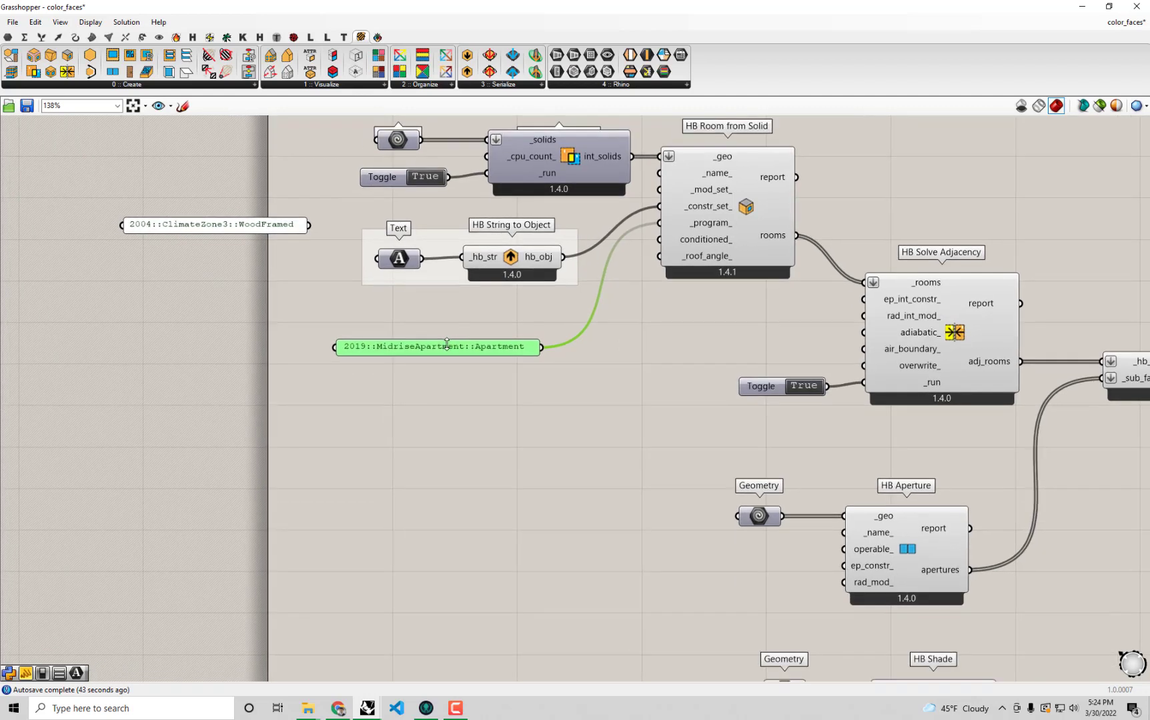
left_click_drag(448, 344, 425, 345)
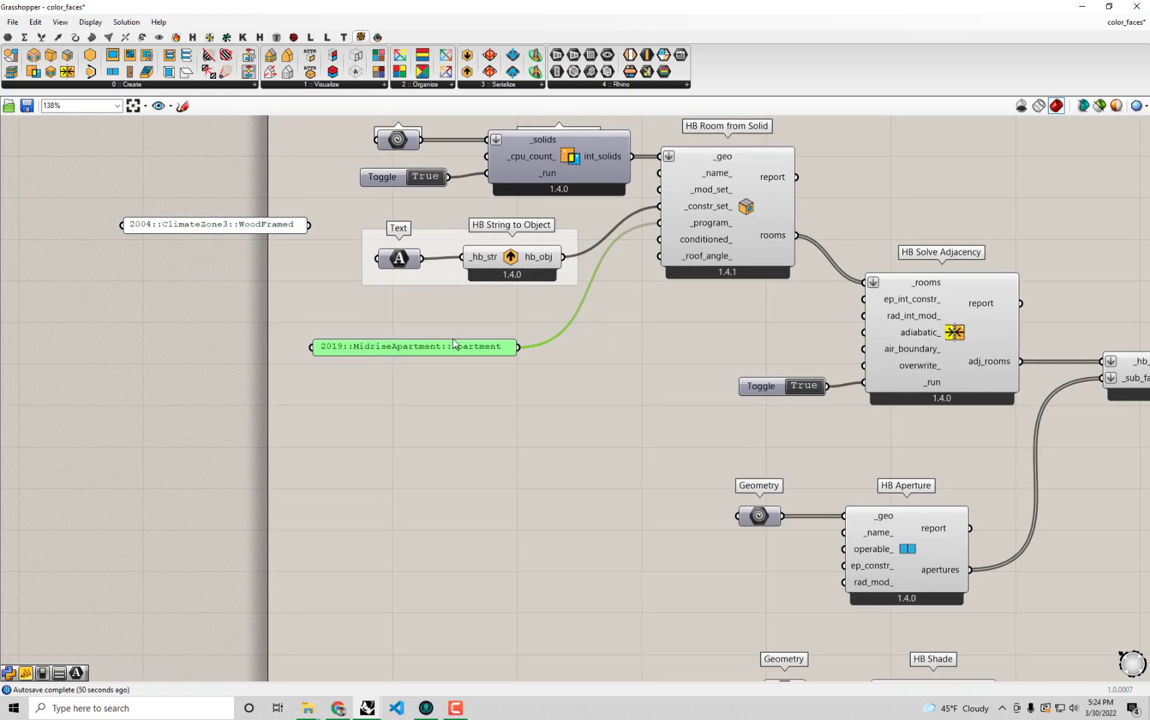
Add an HB Apply Load Values component below the 2019::MidriseApartment::Apartment panel and feed the panel into its _room_or_program input.
left_click(177, 37)
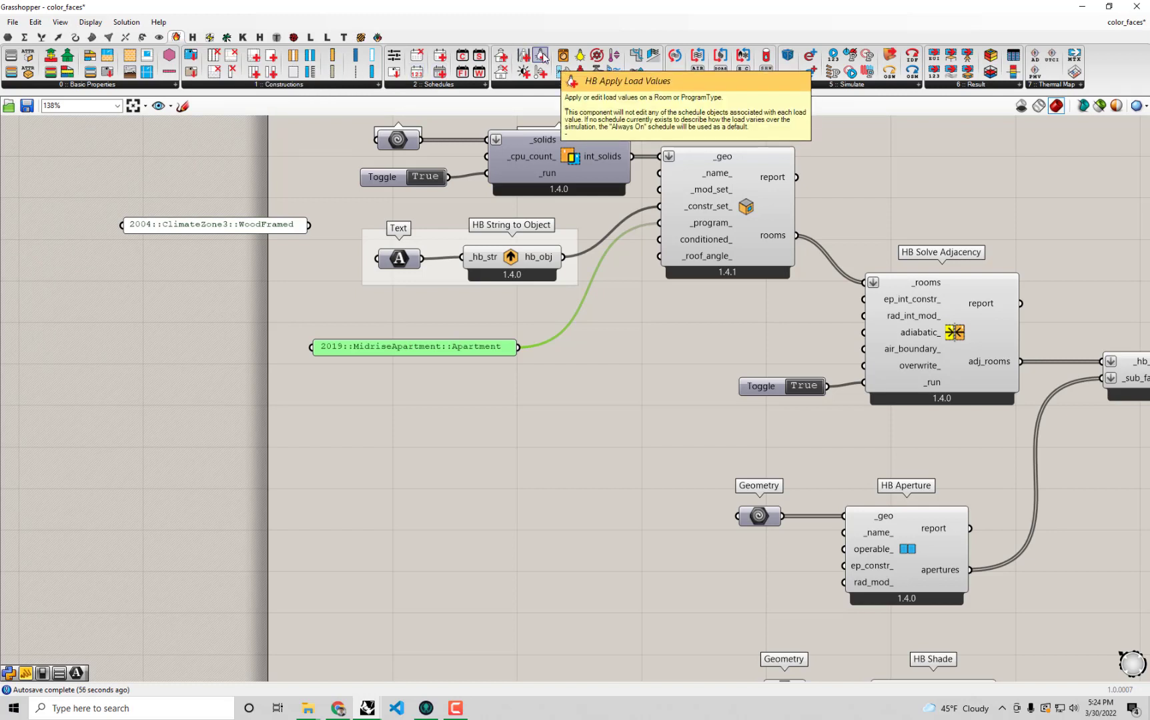
left_click_drag(542, 57, 640, 385)
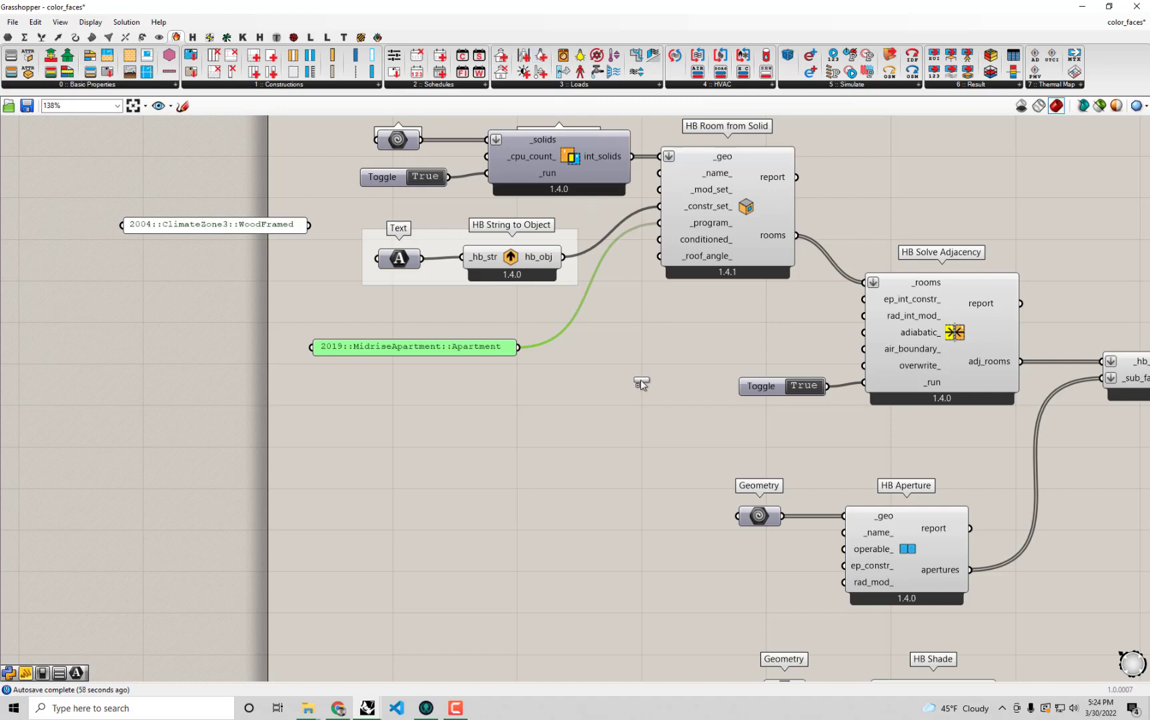
left_click_drag(604, 466, 604, 466)
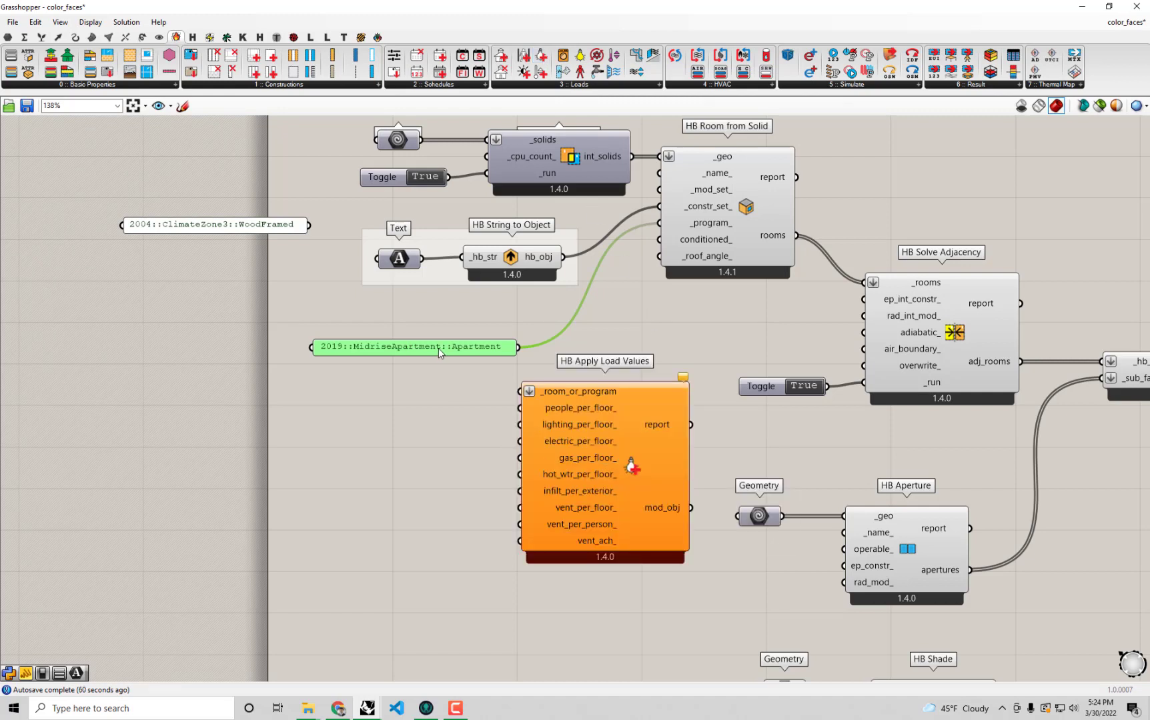
left_click_drag(438, 348, 416, 347)
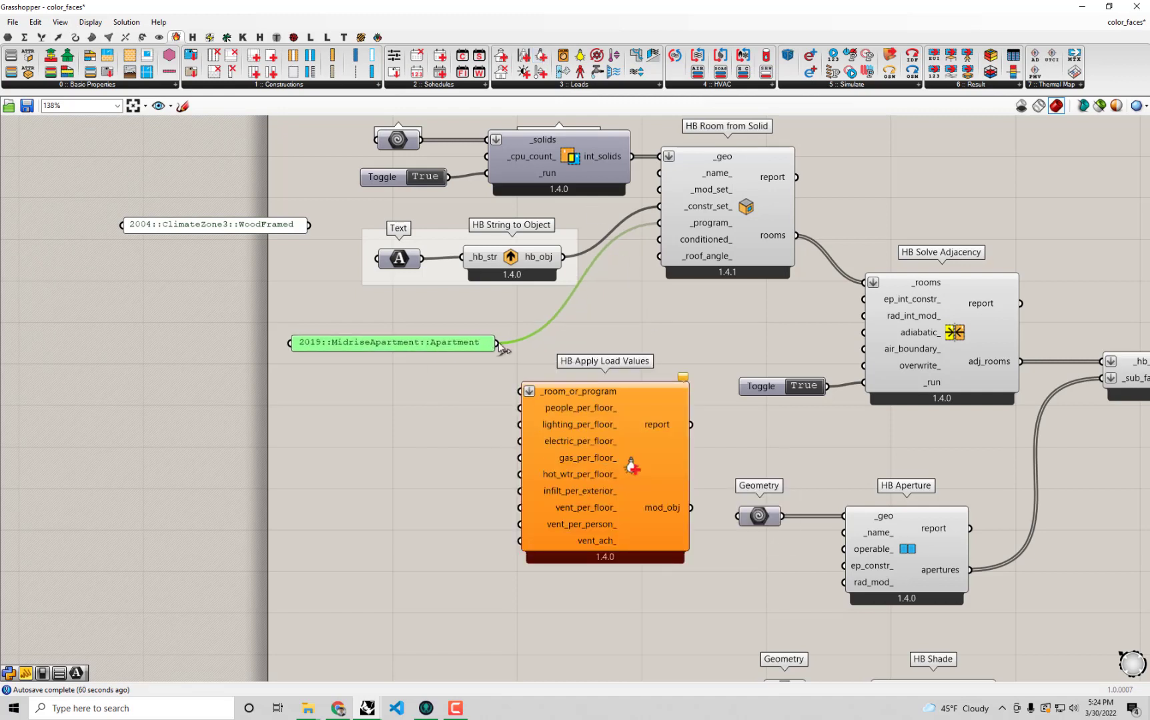
left_click_drag(498, 343, 521, 391)
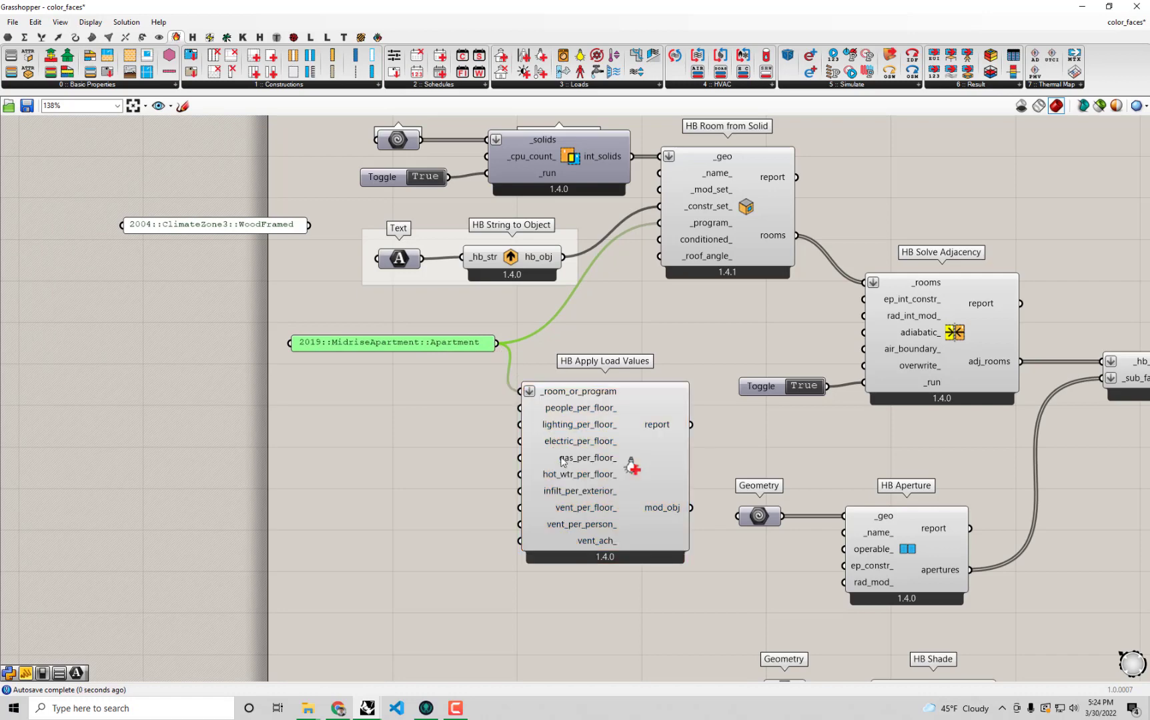
Feed a new 0.0003 panel into infilt_per_exterior_ of HB Apply Load Values and shift both slightly up and to the left.
scroll(590, 510, "up", 2)
mouse_move(594, 492)
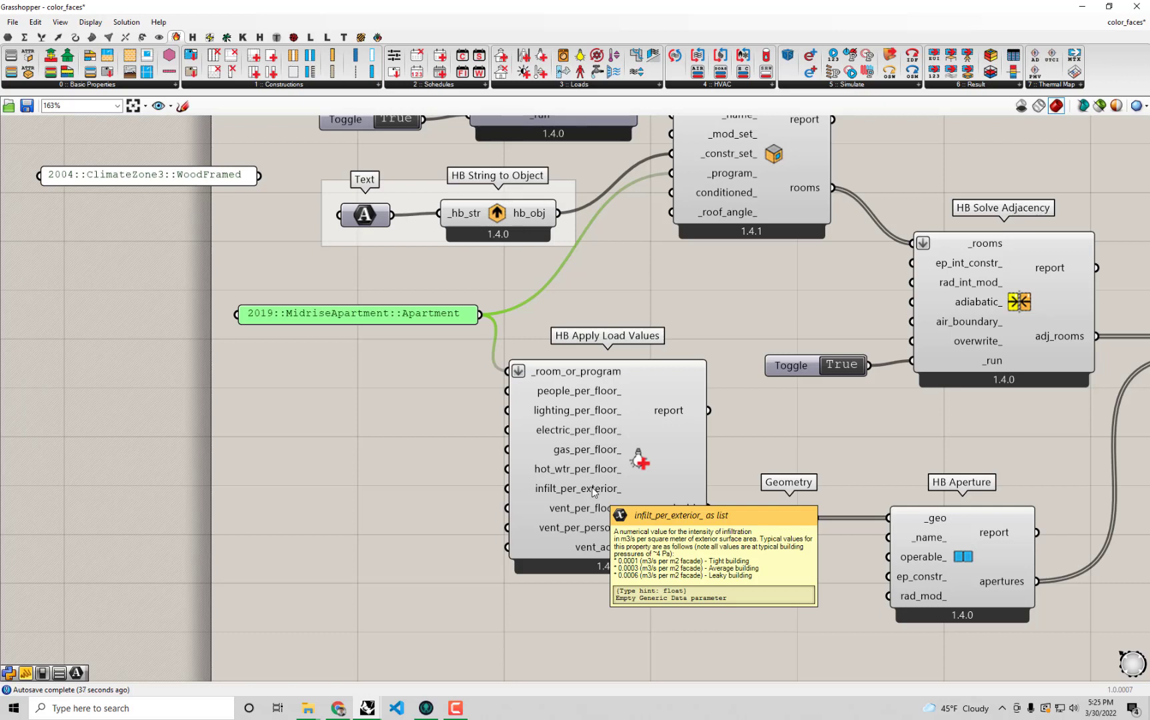
double_click(440, 487)
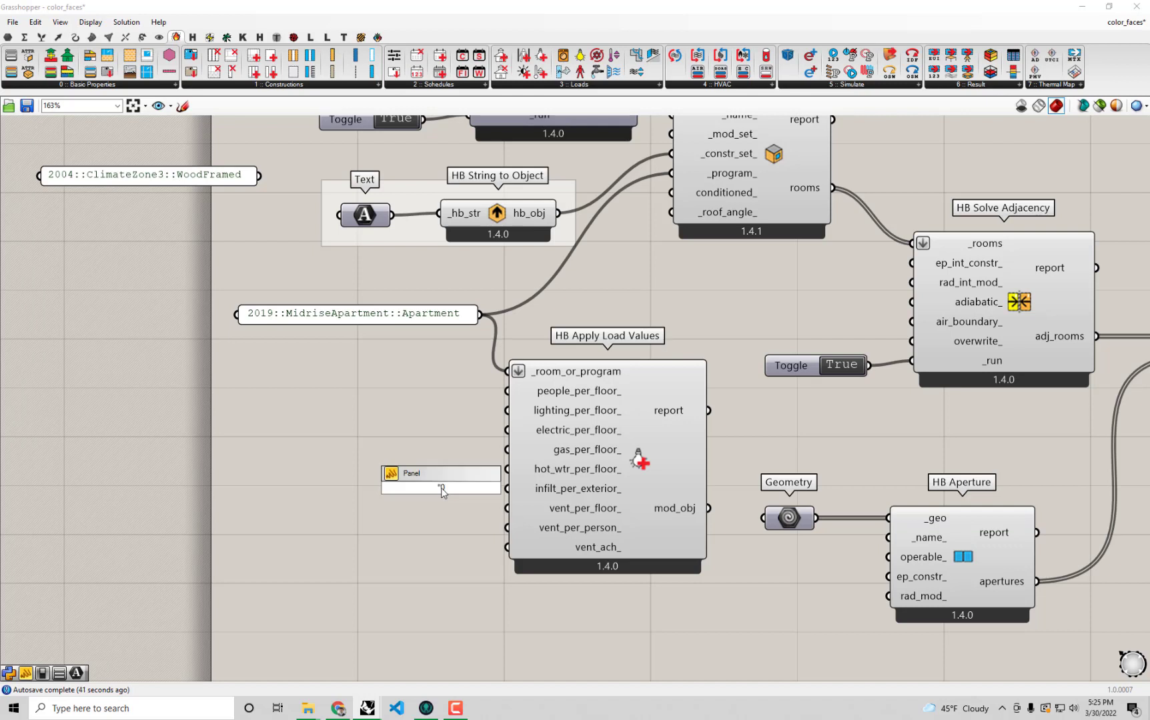
type("\"0.0003")
left_click(441, 500)
left_click(444, 490)
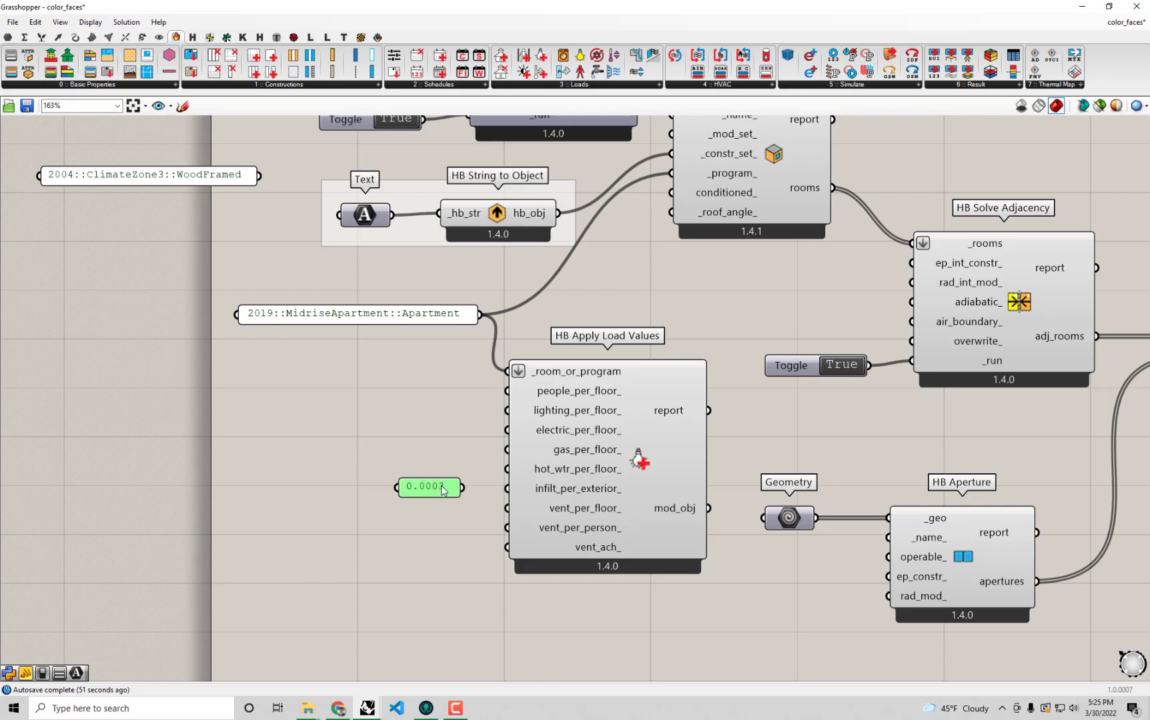
left_click_drag(462, 487, 507, 488)
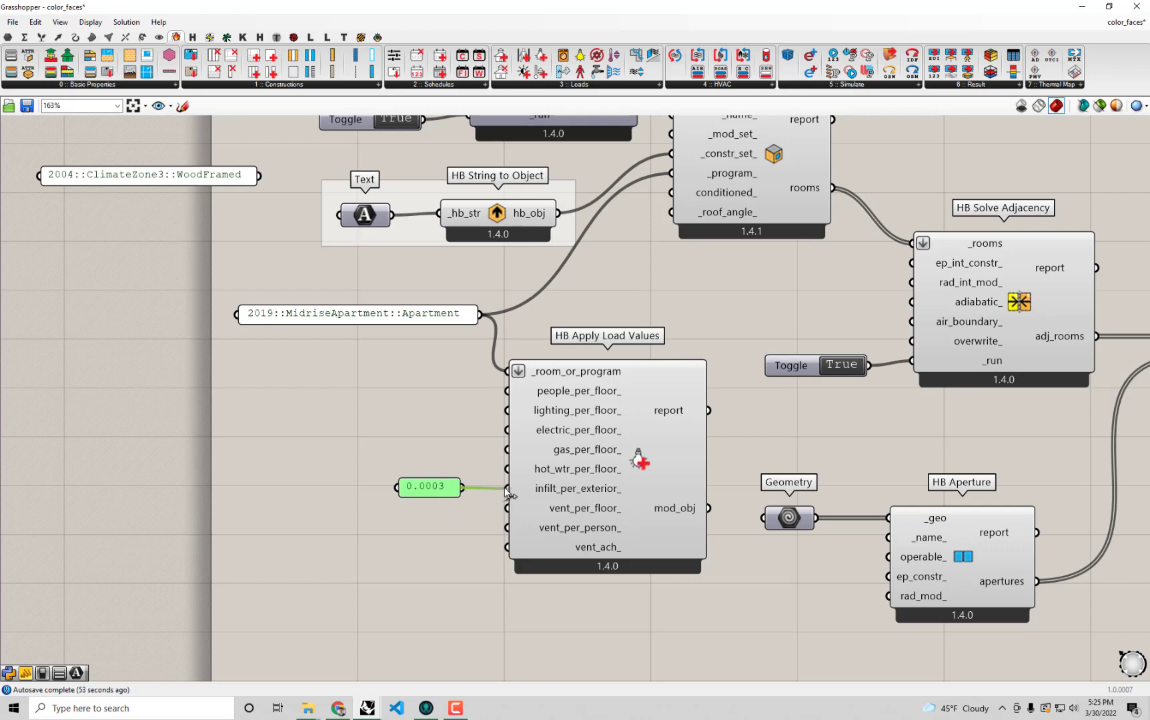
left_click_drag(629, 601, 421, 448)
left_click_drag(592, 473, 576, 461)
left_click(634, 585)
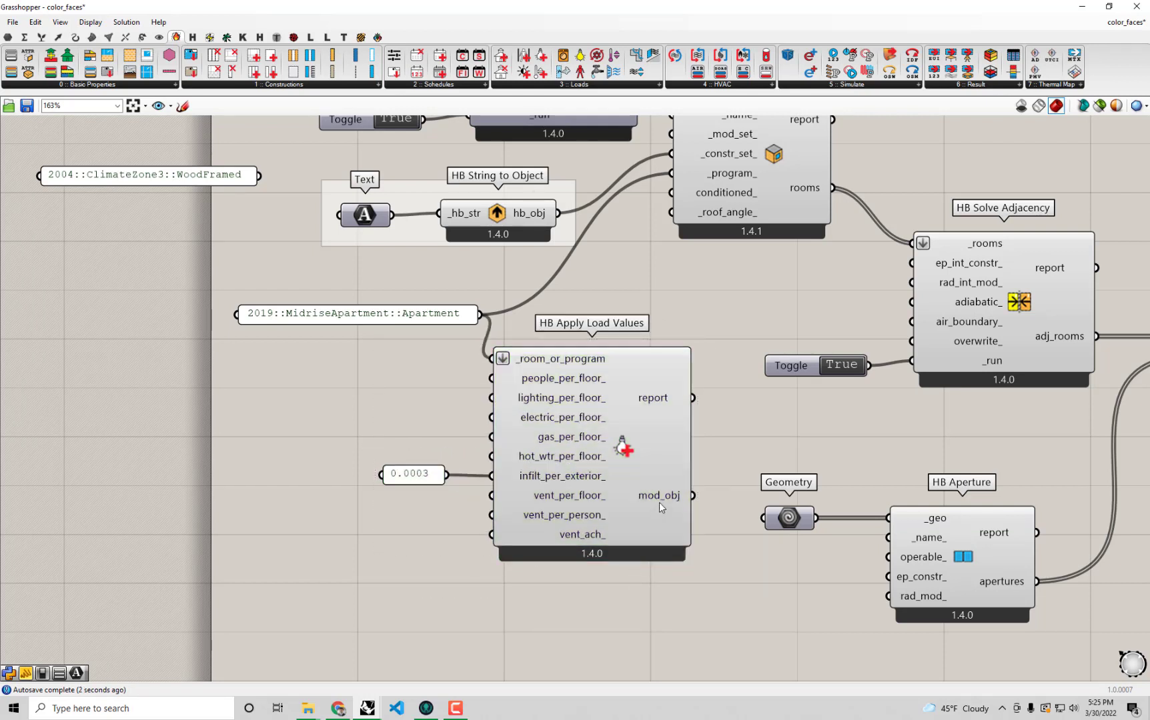
Wire mod_obj of HB Apply Load Values into _program_ of HB Room from Solid and move the room component slightly right and down.
mouse_move(660, 500)
right_click_drag(660, 499, 664, 552)
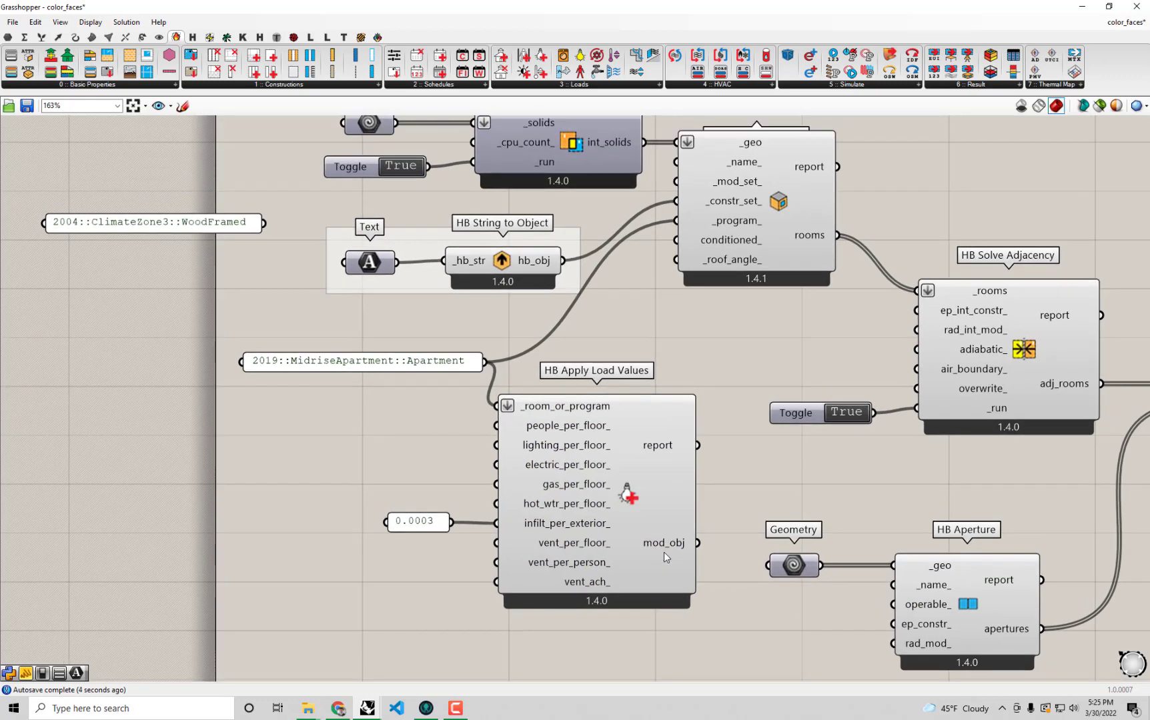
left_click_drag(698, 543, 676, 220)
left_click_drag(745, 242, 774, 260)
right_click_drag(755, 277, 779, 307)
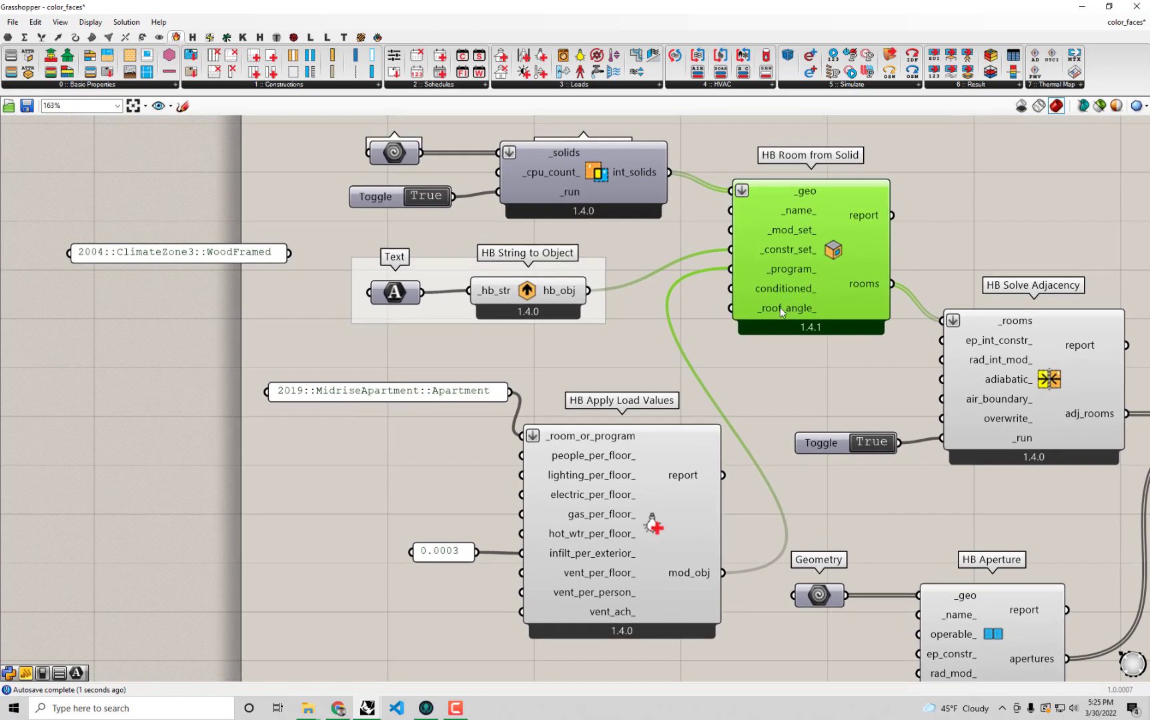
Group HB Apply Load Values with its apartment and 0.0003 panels and move the group up closer to the HB String to Object group.
left_click_drag(610, 653, 268, 363)
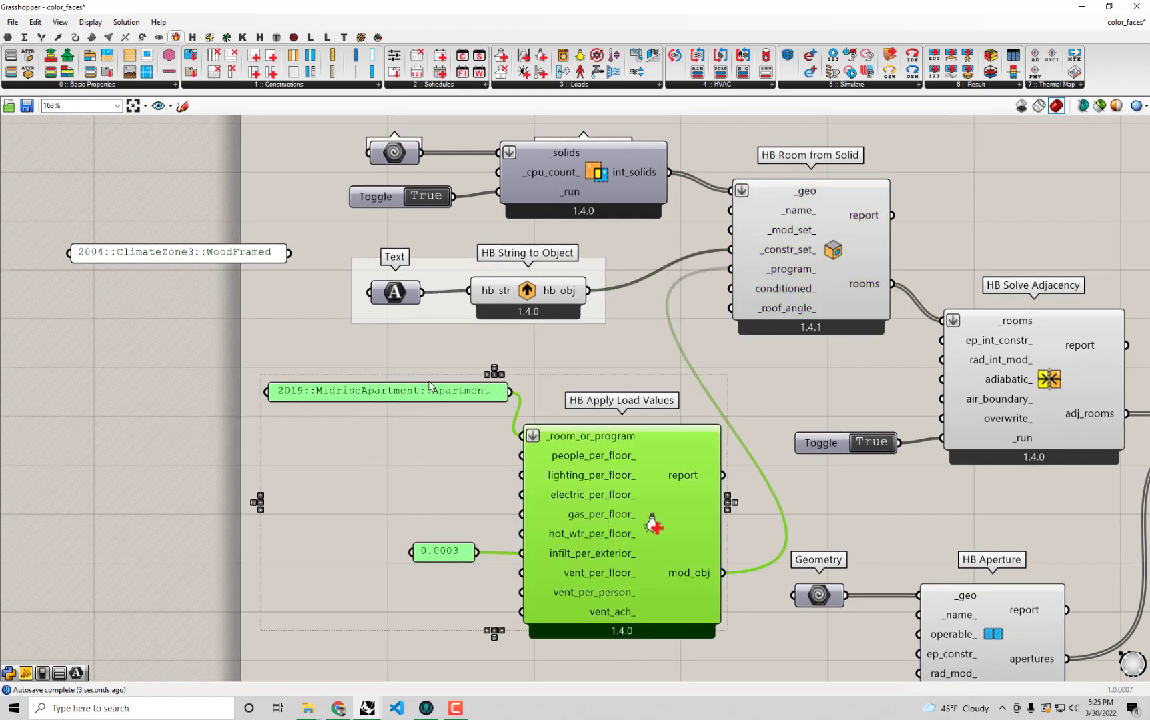
key("ctrl+g")
left_click_drag(620, 404, 613, 379)
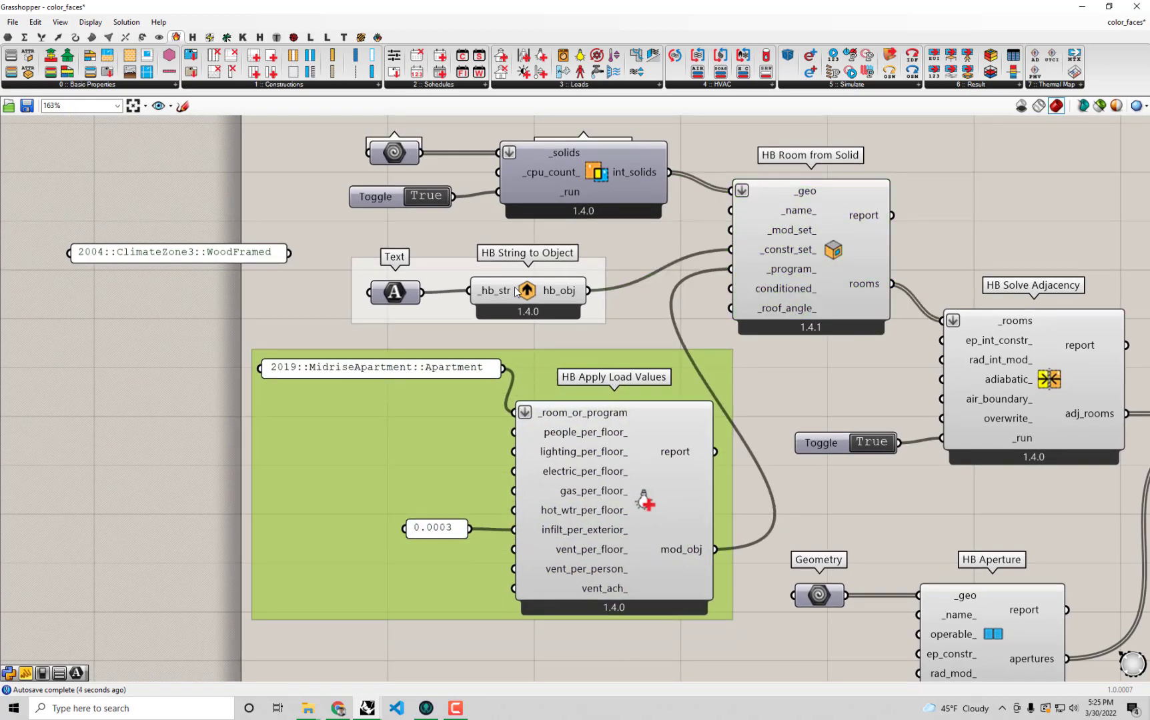
Move the unused WoodFramed panel farther away and align the 2019::MidriseApartment::Apartment panel with the _room_or_program input.
left_click(460, 292)
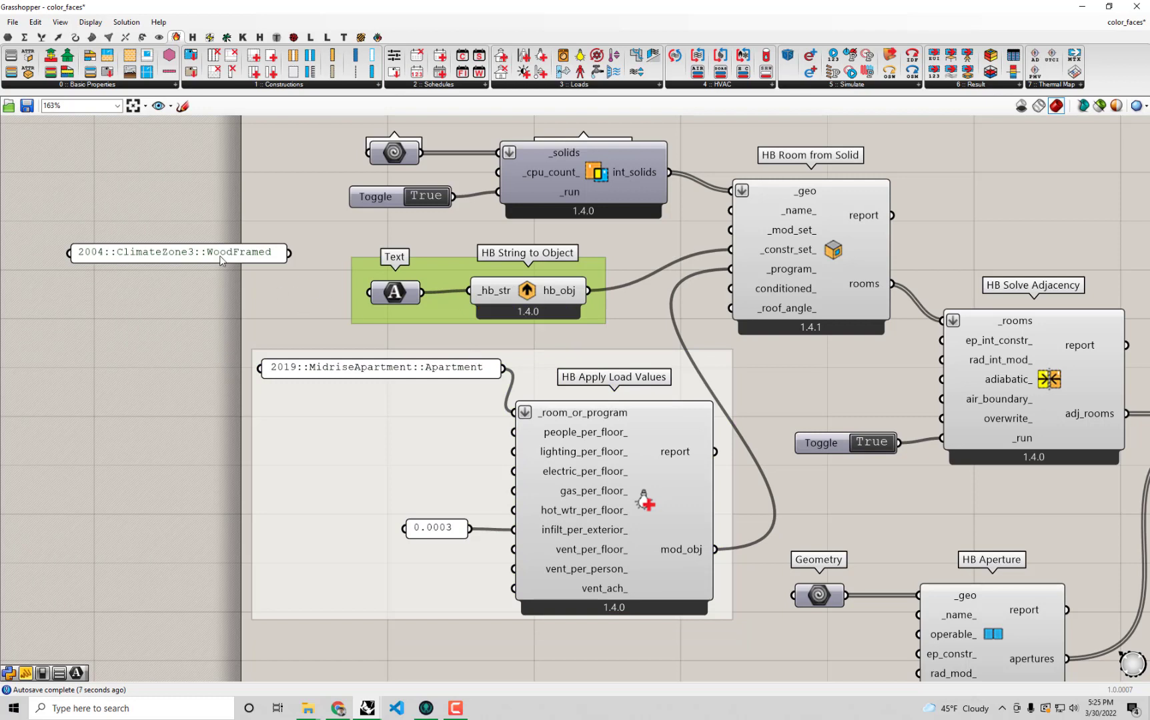
left_click_drag(214, 257, 156, 250)
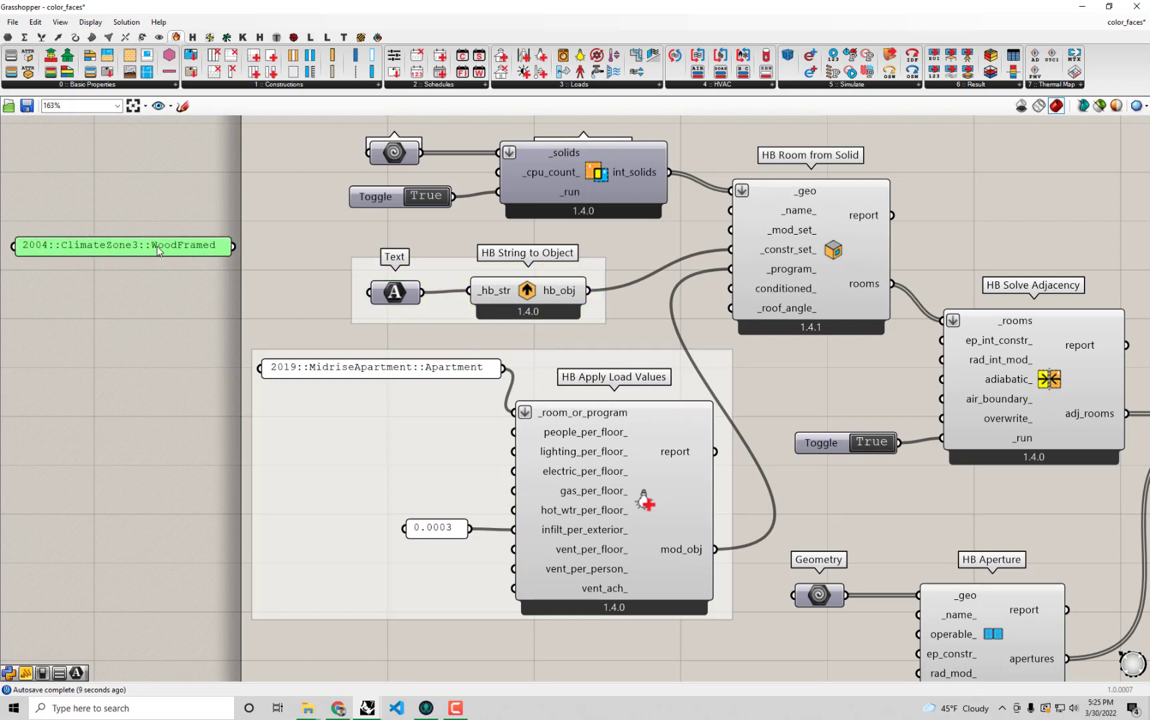
left_click_drag(390, 367, 385, 406)
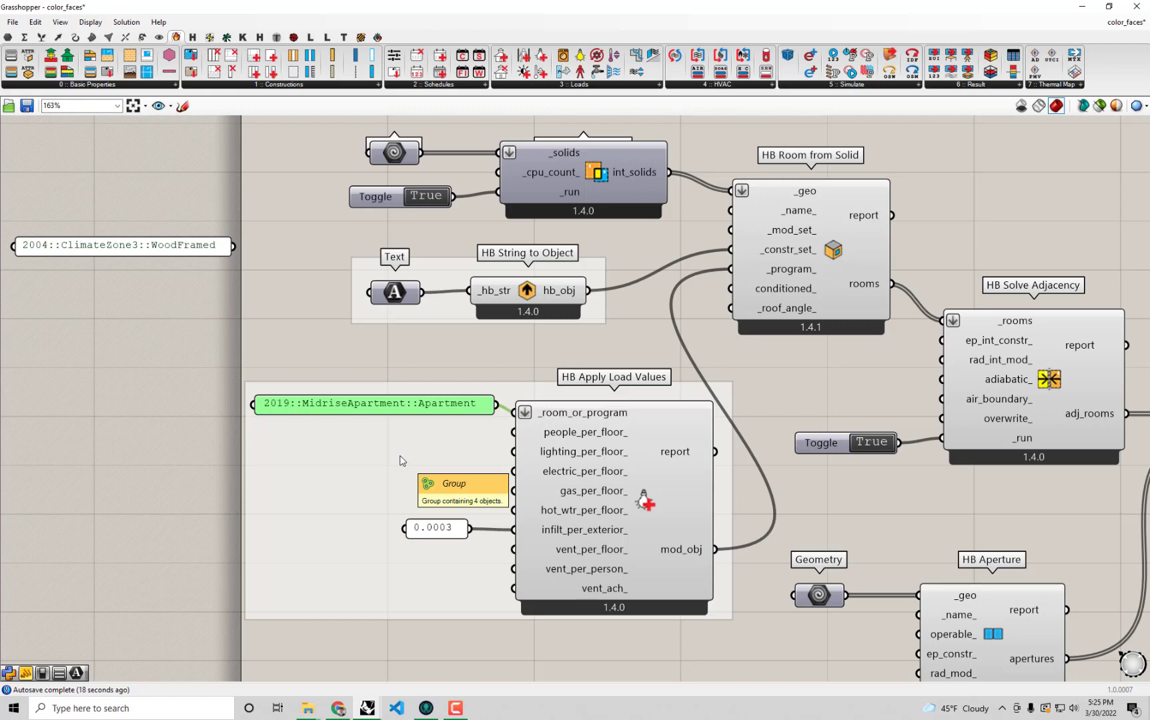
Run the energy simulation by setting the Boolean toggle feeding _write and run_ of HB Model to OSM to True.
scroll(403, 460, "down", 5)
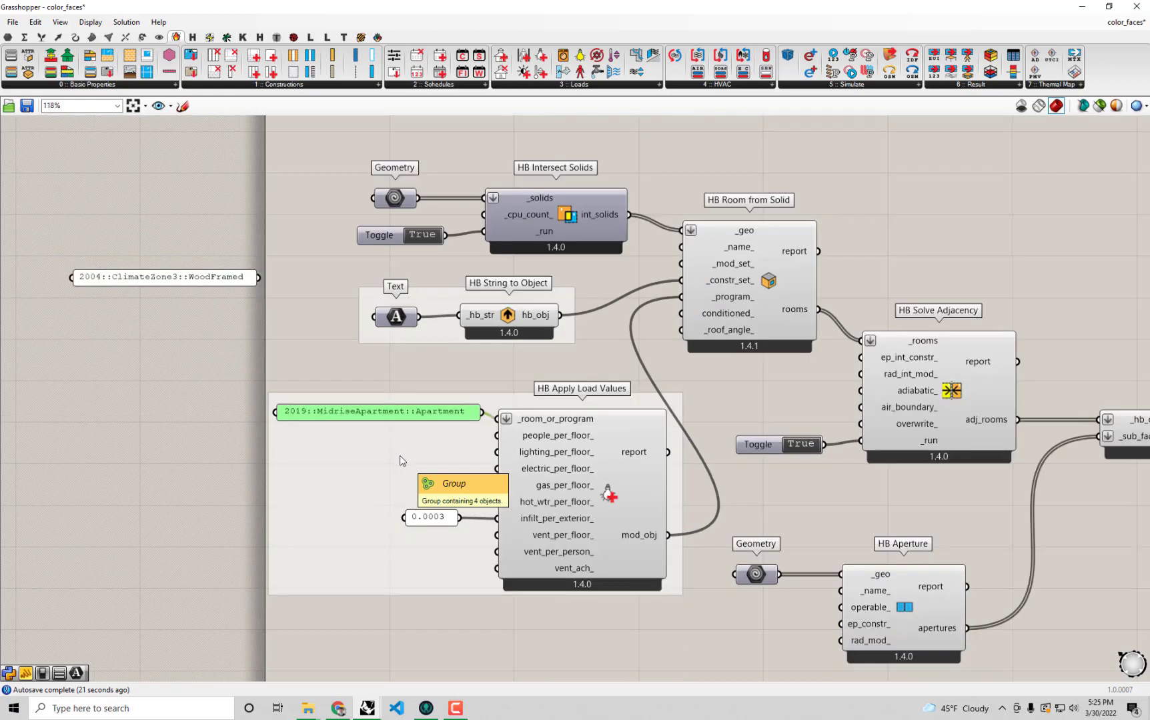
right_click_drag(848, 534, 583, 404)
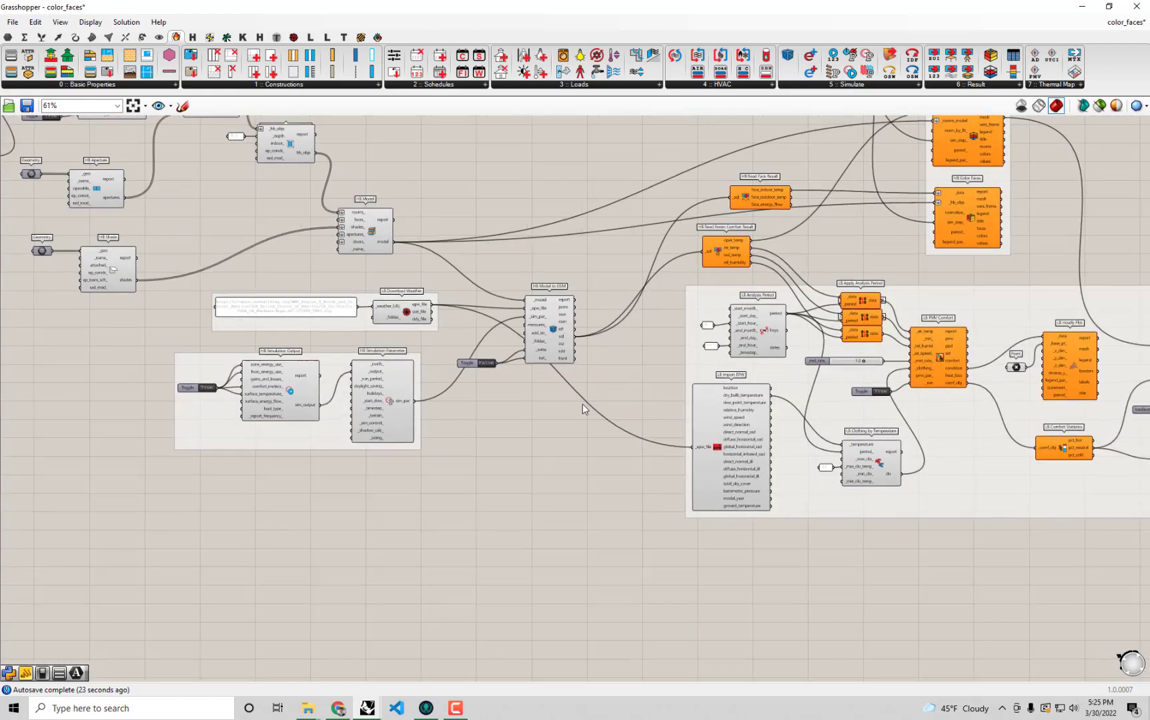
scroll(539, 354, "up", 4)
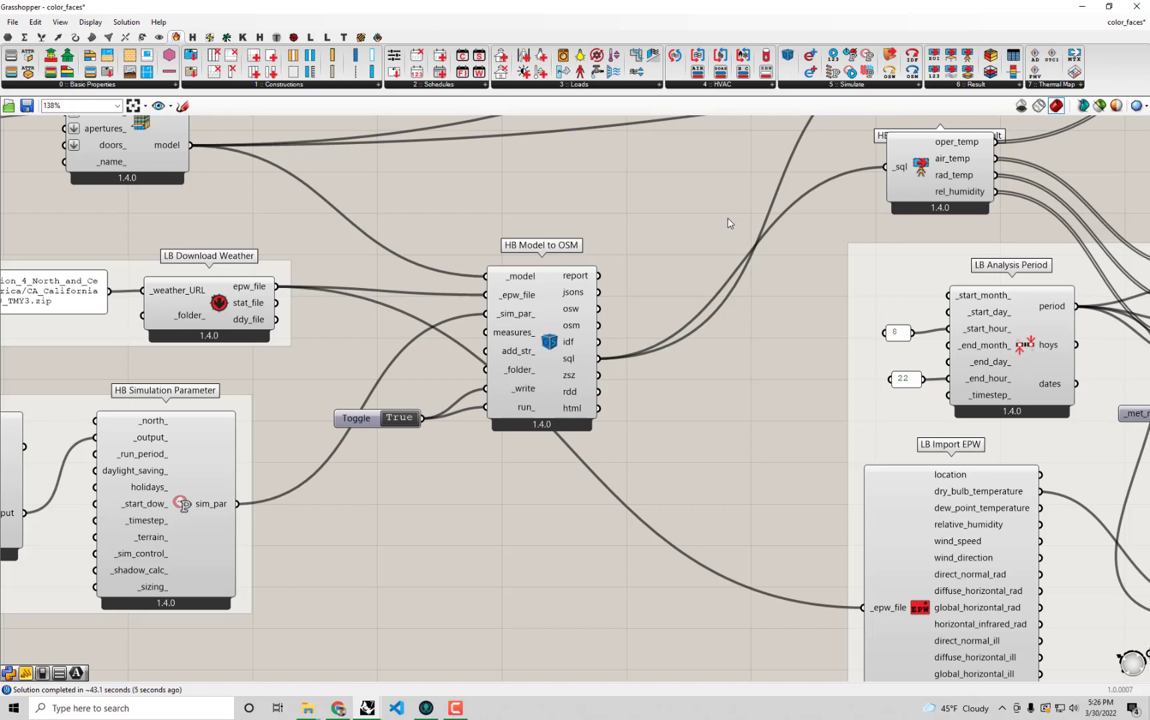
Review the comfort workflow and its statistics, and dock the Grasshopper window beside the Rhino Perspective viewport to examine the zone results.
right_click_drag(701, 359, 218, 299)
scroll(520, 338, "down", 1)
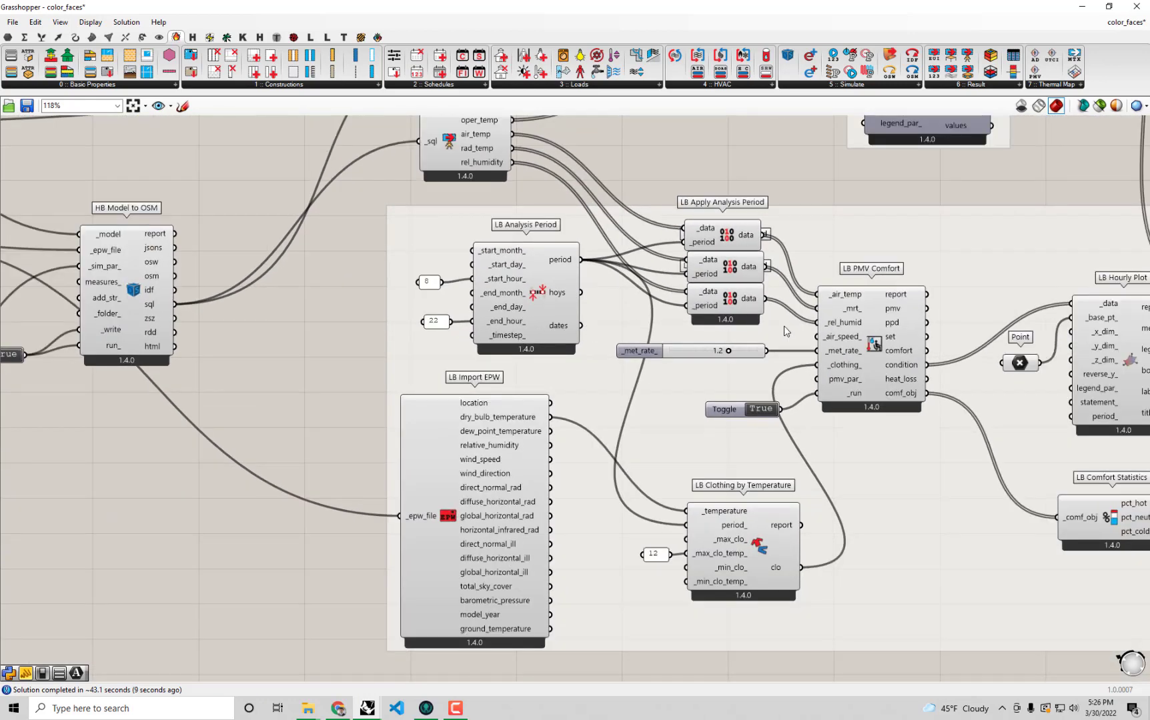
right_click_drag(723, 327, 645, 321)
right_click_drag(833, 342, 600, 367)
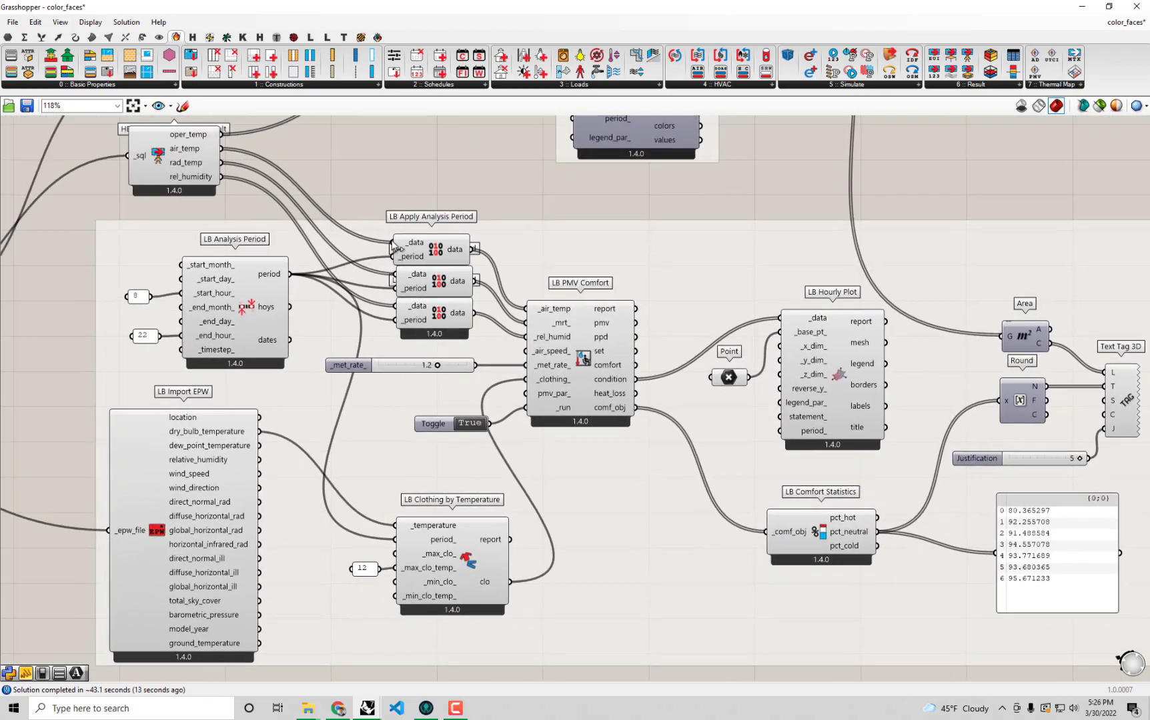
right_click_drag(482, 293, 796, 390)
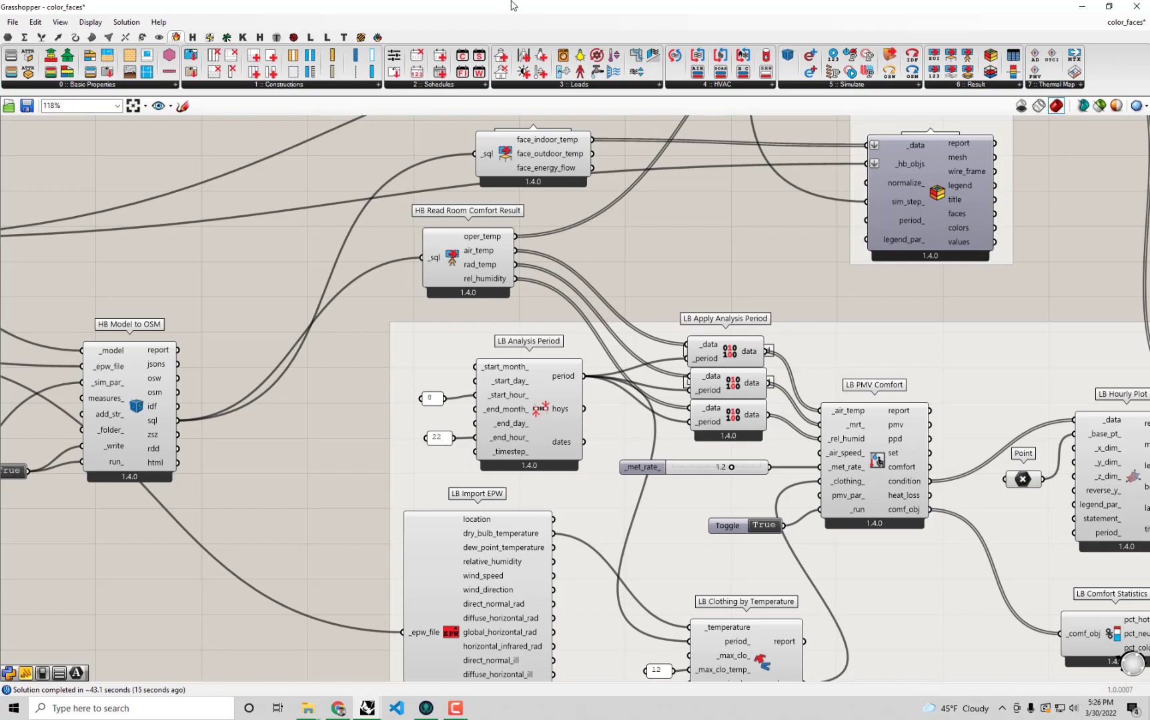
left_click_drag(513, 5, 1147, 168)
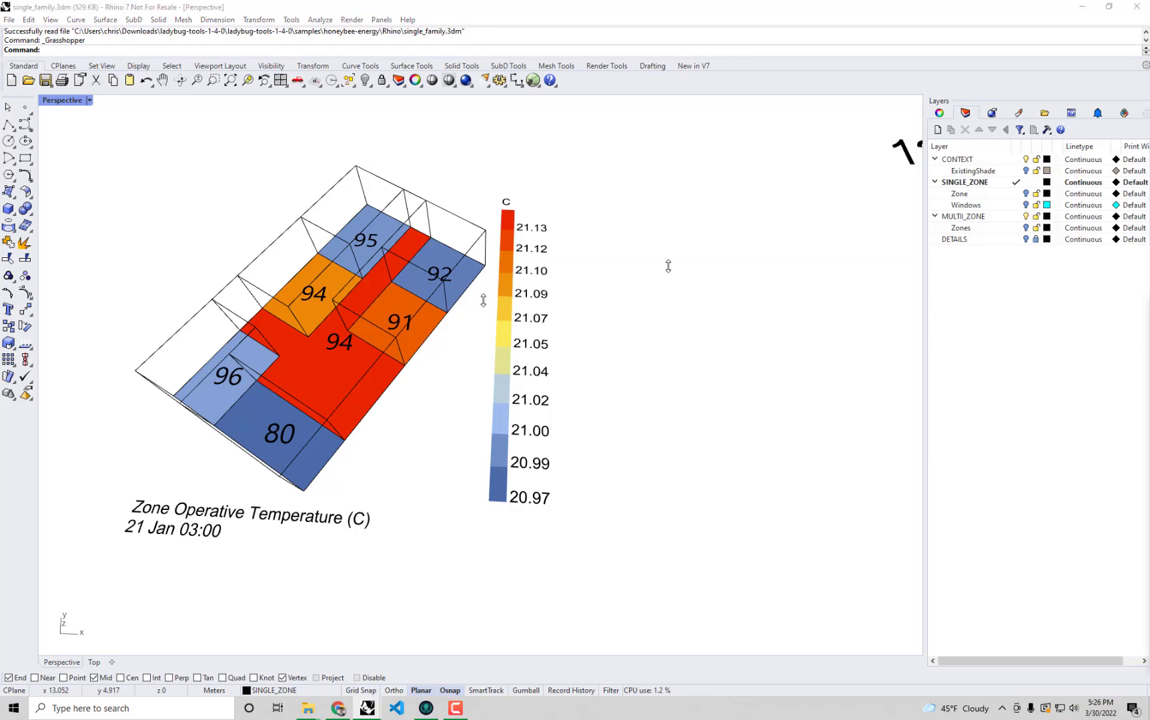
left_click(667, 266)
left_click_drag(1148, 305, 1147, 214)
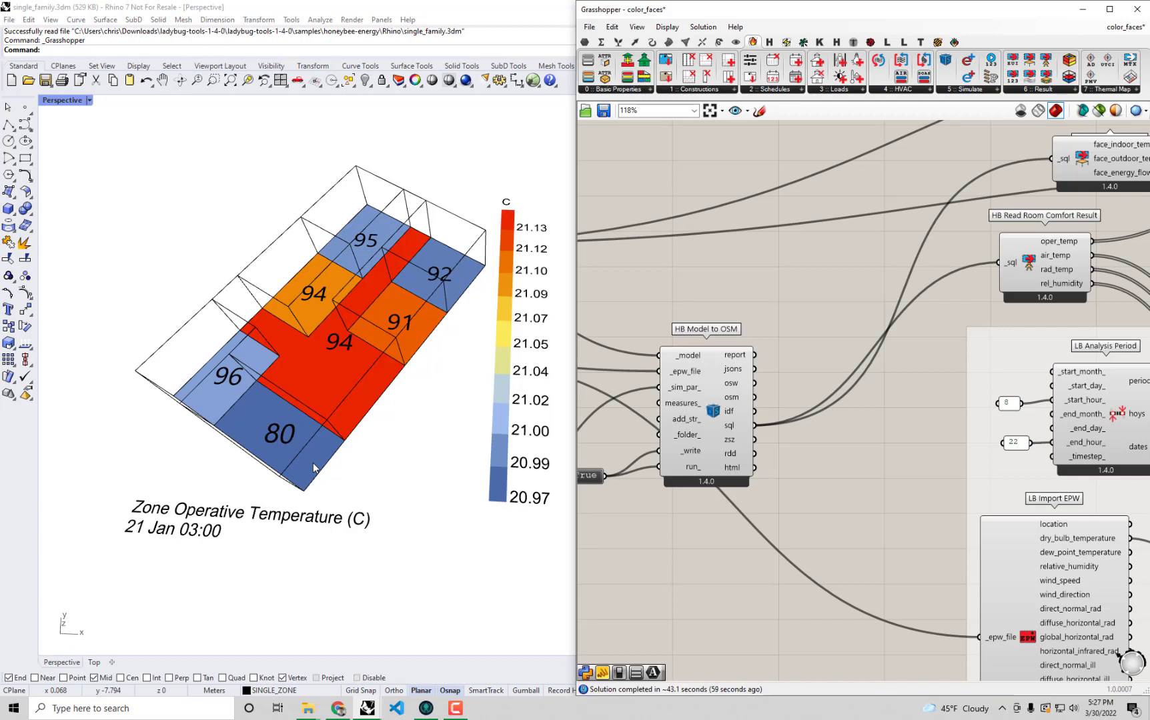
Maximize Rhino's Top viewport and examine the yearly discomfort-reason charts of the zones from the first to the last.
double_click(62, 100)
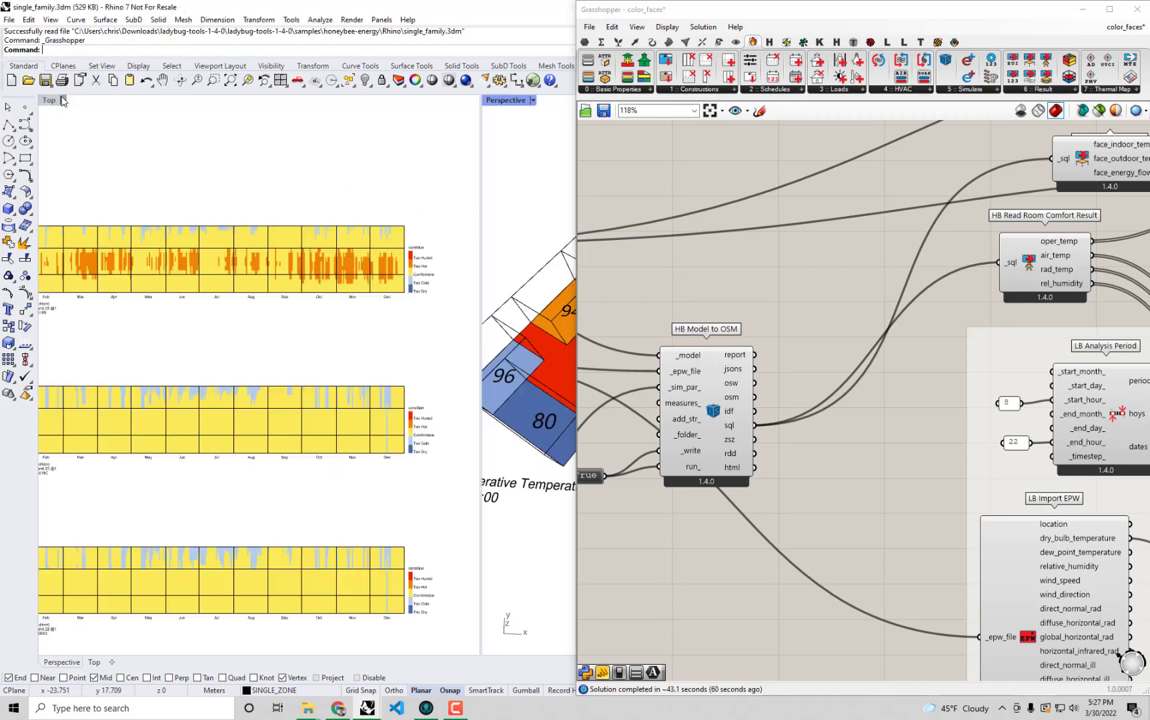
double_click(55, 100)
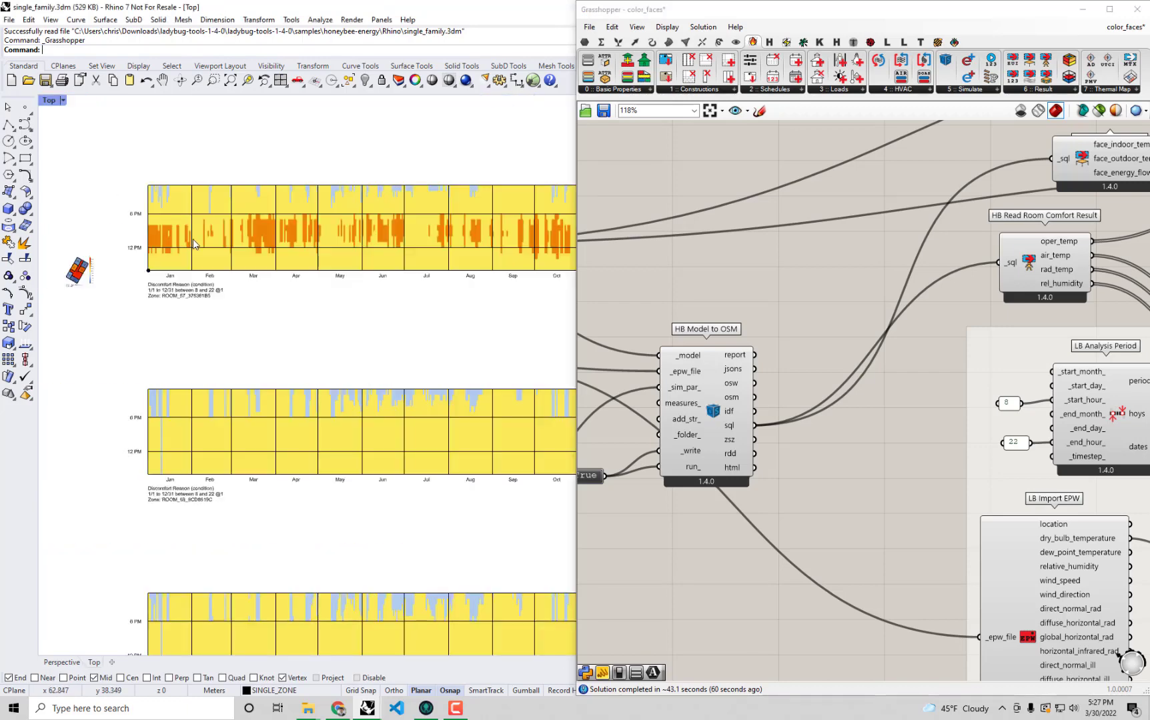
right_click_drag(213, 261, 109, 220)
scroll(190, 246, "down", 2)
right_click_drag(302, 374, 307, 235)
right_click_drag(348, 489, 394, 403)
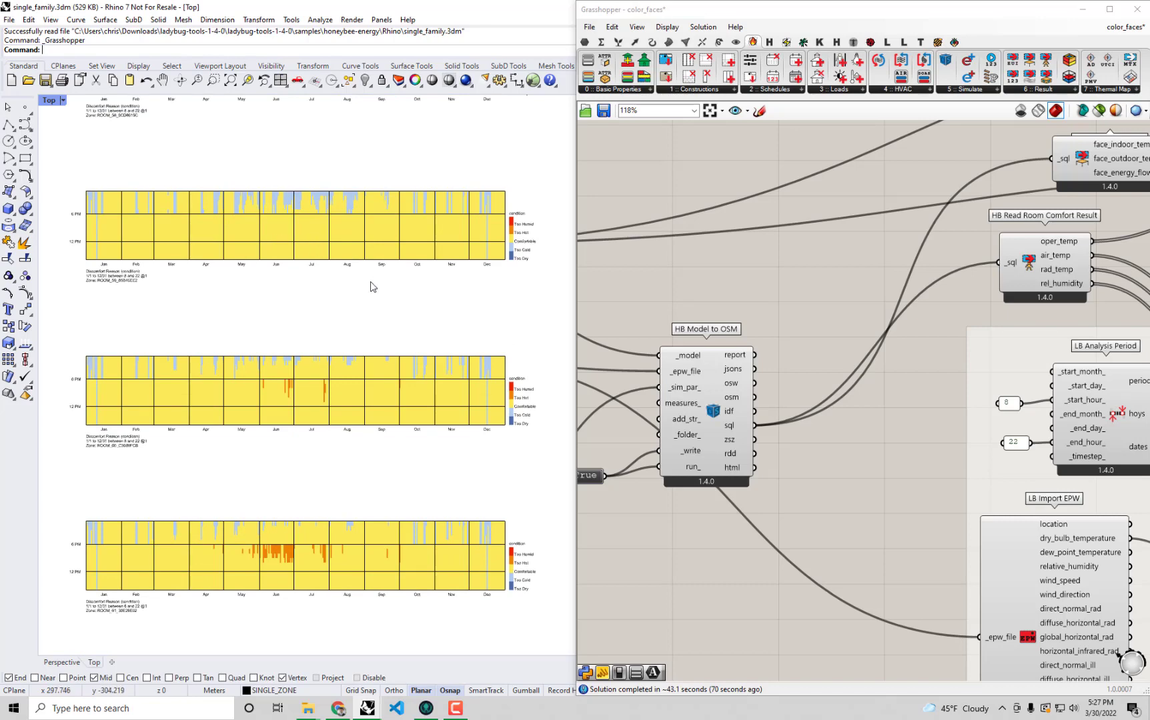
right_click_drag(365, 396, 368, 210)
right_click_drag(336, 482, 363, 378)
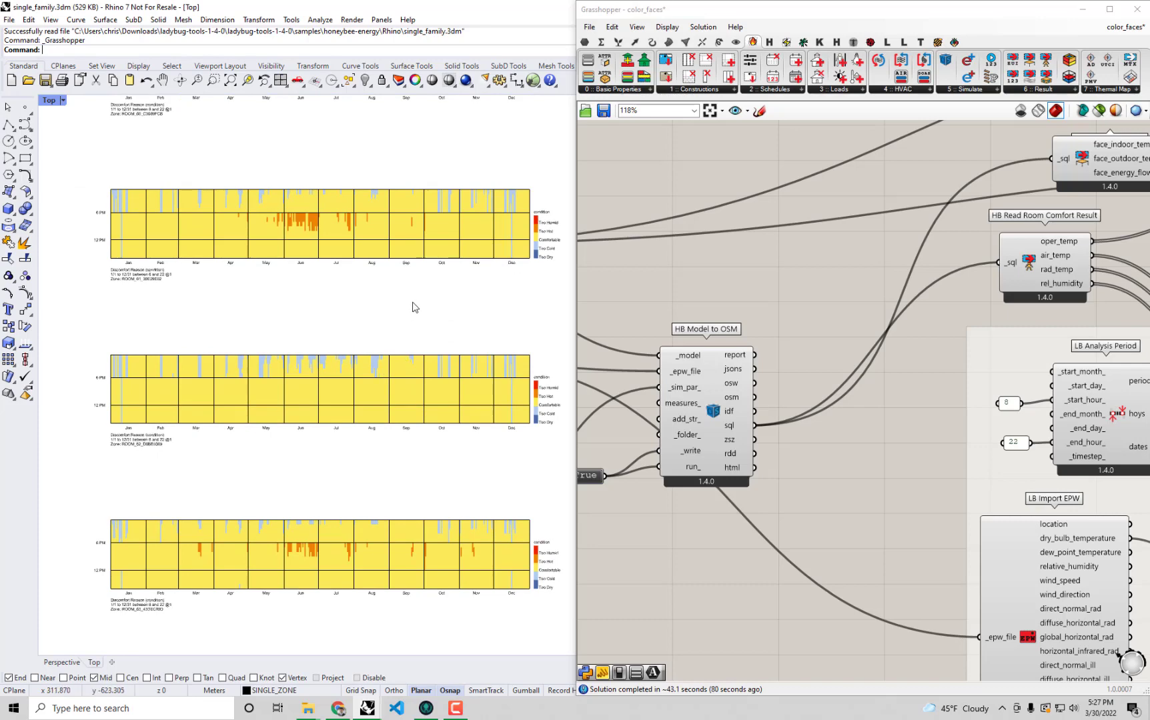
Recheck the first zone's discomfort-reason chart, and restore the maximized Perspective viewport with the zone operative temperature map.
right_click_drag(398, 372, 373, 588)
right_click_drag(370, 391, 358, 649)
right_click_drag(336, 431, 340, 703)
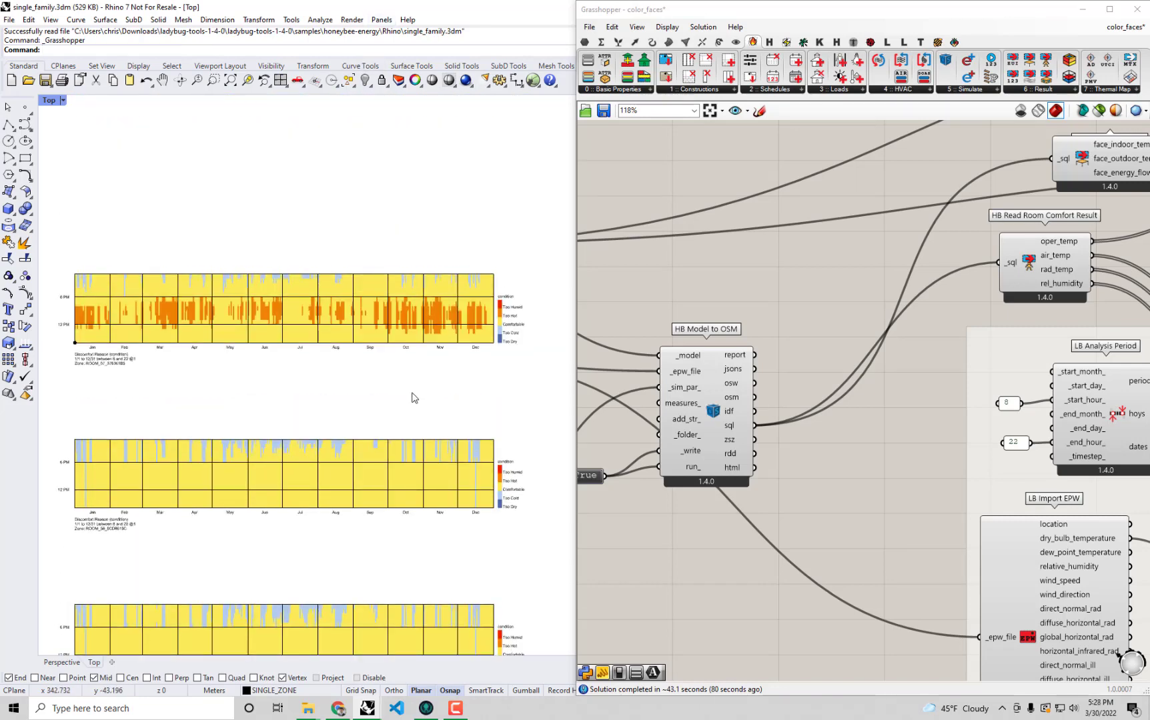
scroll(449, 308, "up", 1)
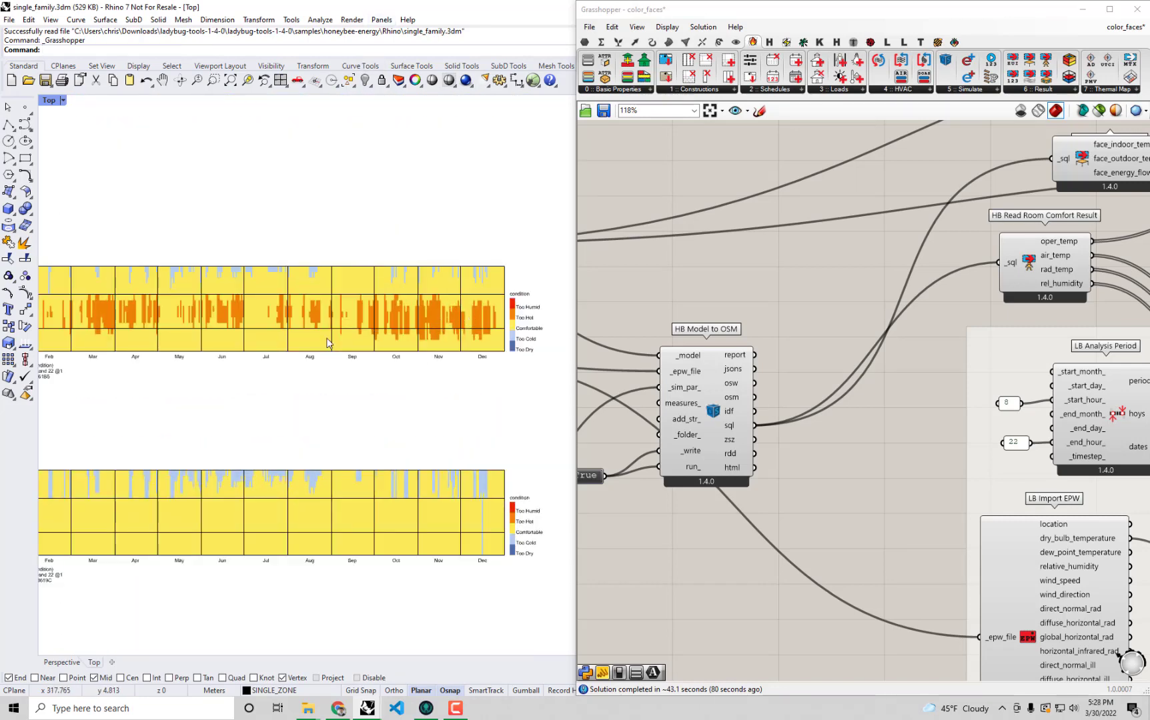
right_click_drag(308, 331, 353, 333)
scroll(350, 330, "down", 2)
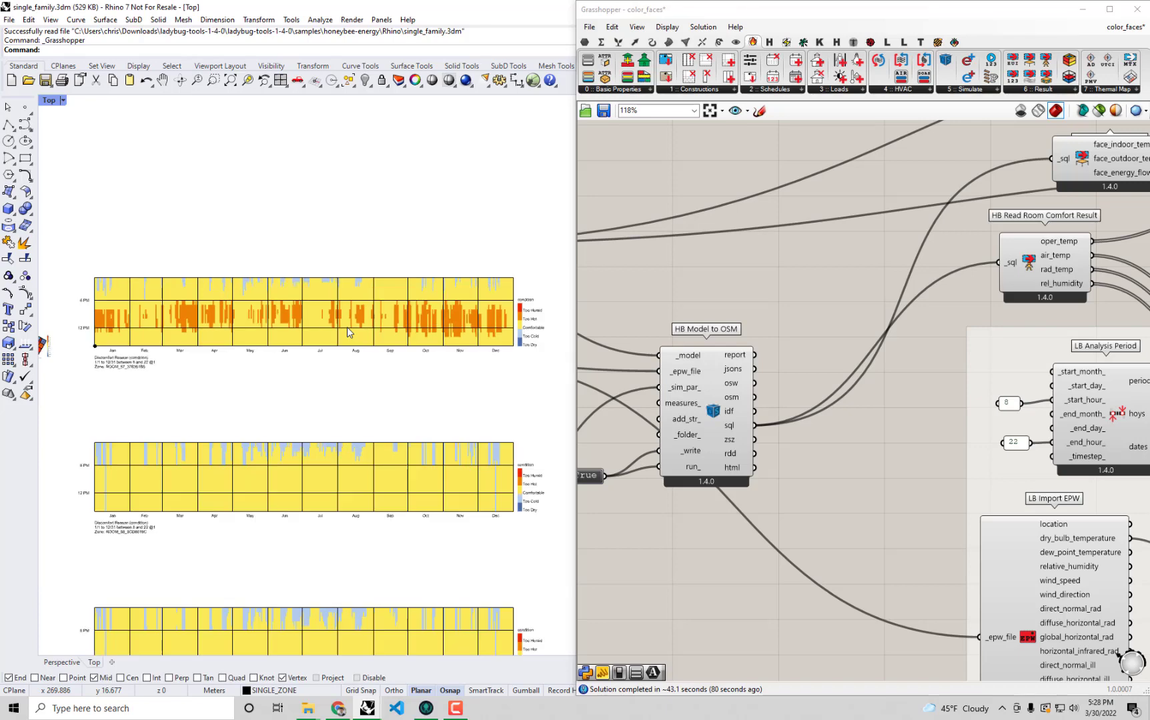
double_click(51, 100)
double_click(505, 100)
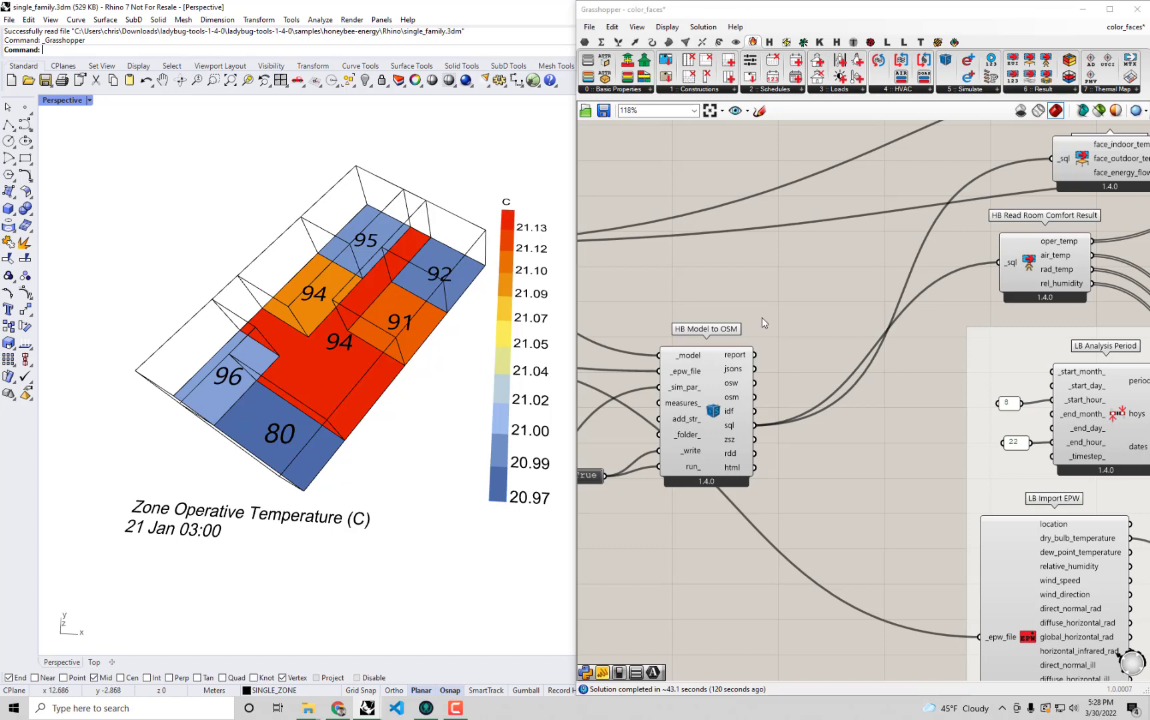
left_click(787, 295)
scroll(787, 294, "down", 2)
right_click_drag(816, 257, 789, 236)
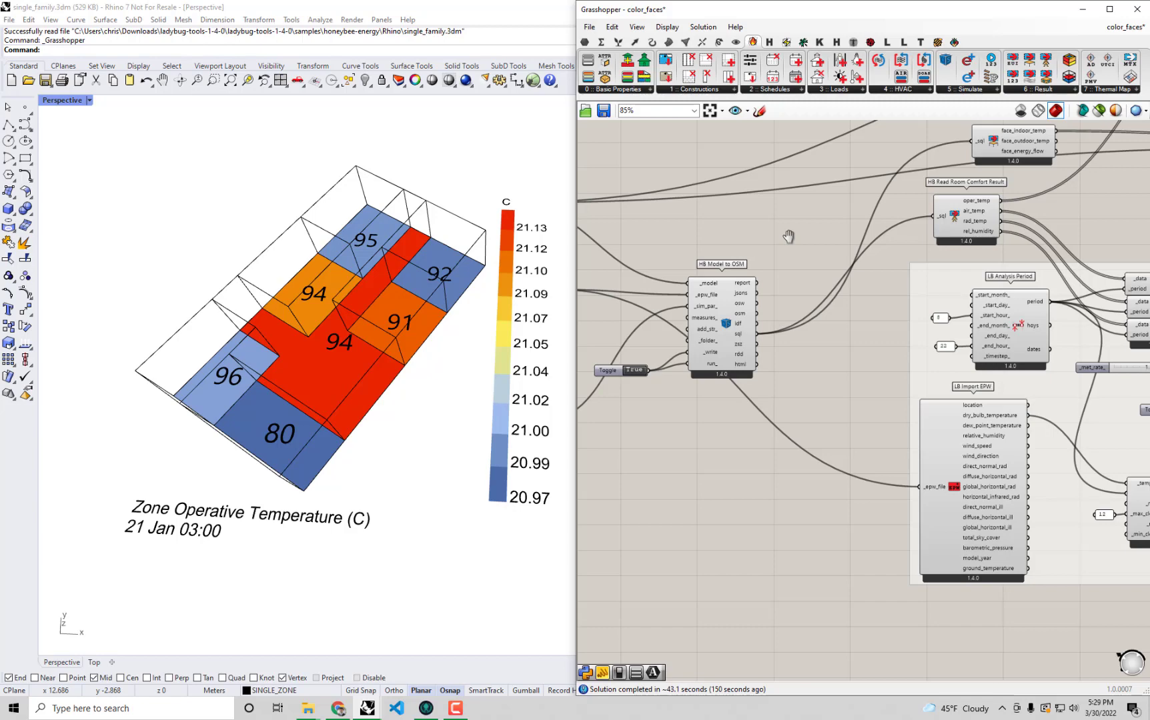
Switch to the Google Slides presentation in Chrome and start the slideshow at The World of Metrics slide.
left_click(456, 709)
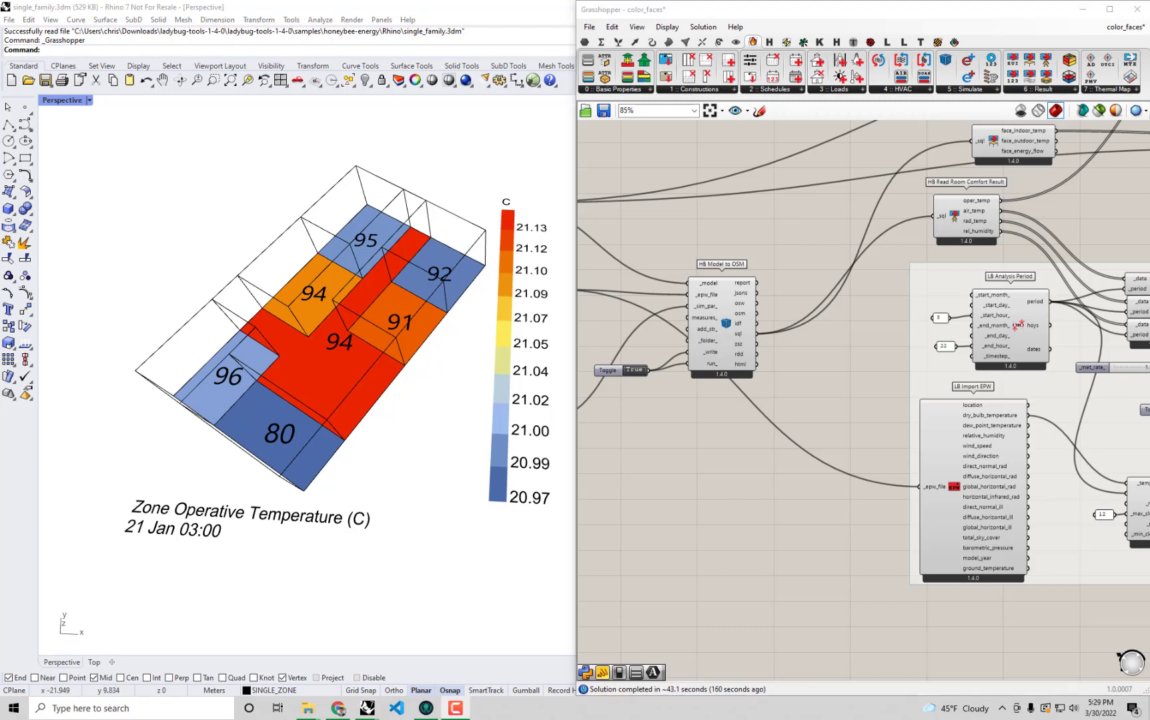
left_click_drag(0, 321, 710, 0)
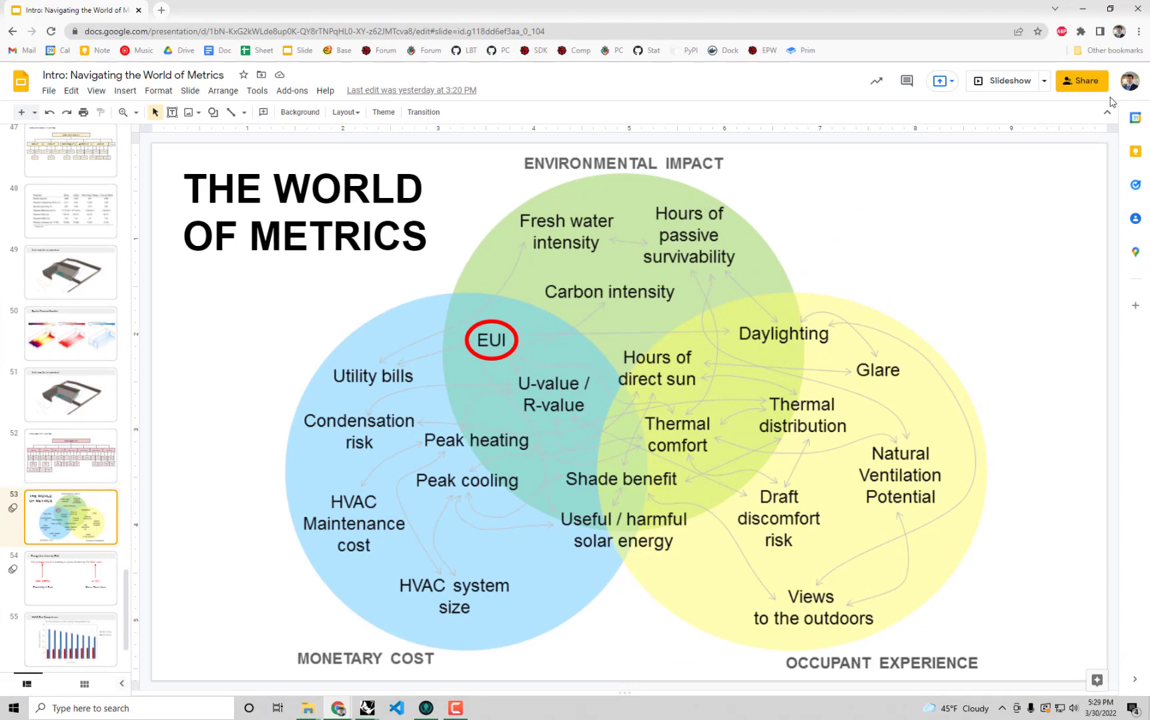
left_click(997, 83)
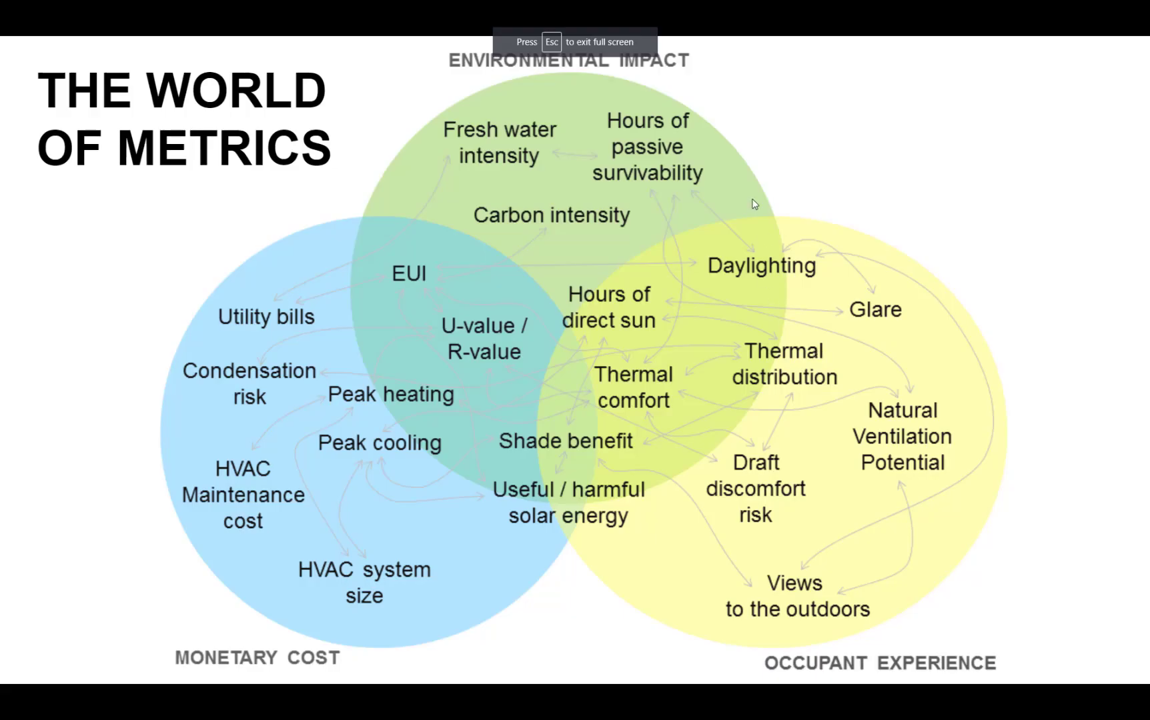